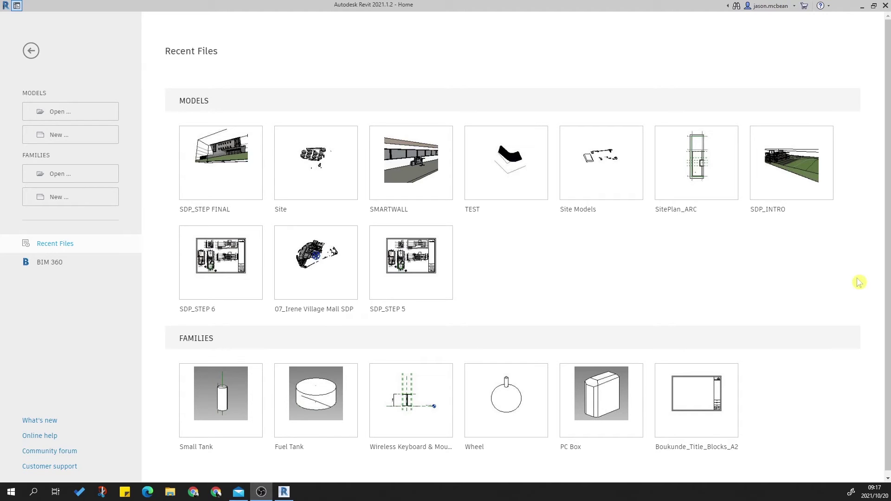
Open the SDP_STEP FINAL project and bring up its Section A A view.
{"action": "left_click", "coordinate": [220, 162]}
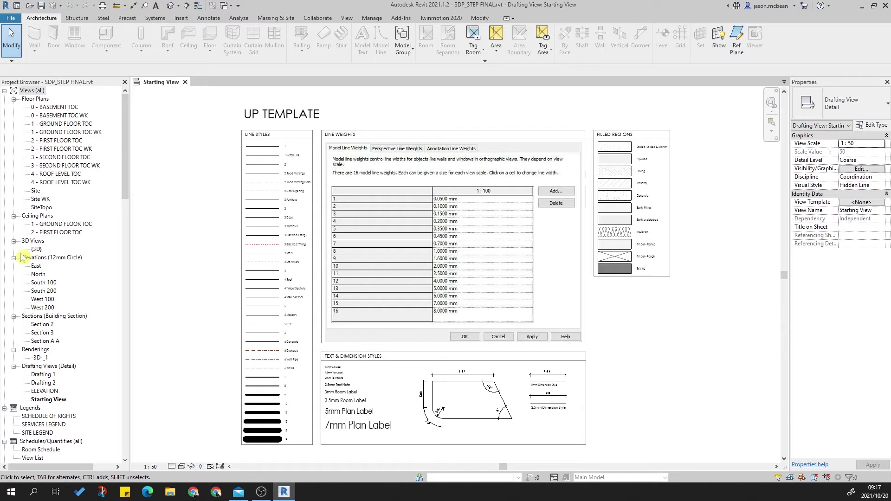
{"action": "double_click", "coordinate": [47, 341]}
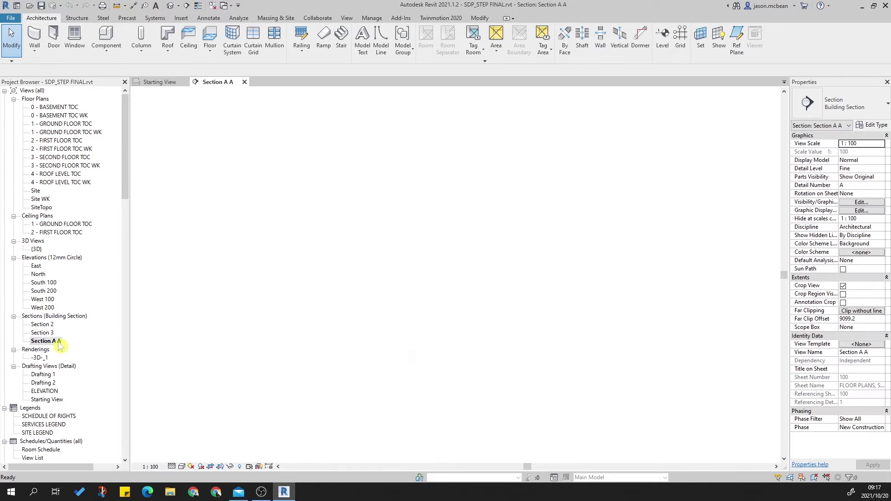
{"action": "scroll", "coordinate": [679, 300], "scroll_direction": "up", "scroll_amount": 3}
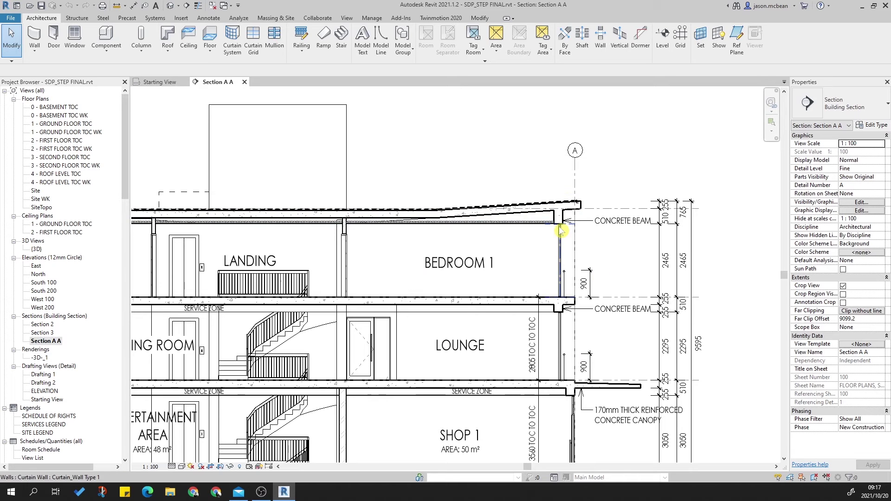
Examine the roof, slabs, concrete beams, insulation and material notes across Section A A.
{"action": "scroll", "coordinate": [617, 241], "scroll_direction": "down", "scroll_amount": 3}
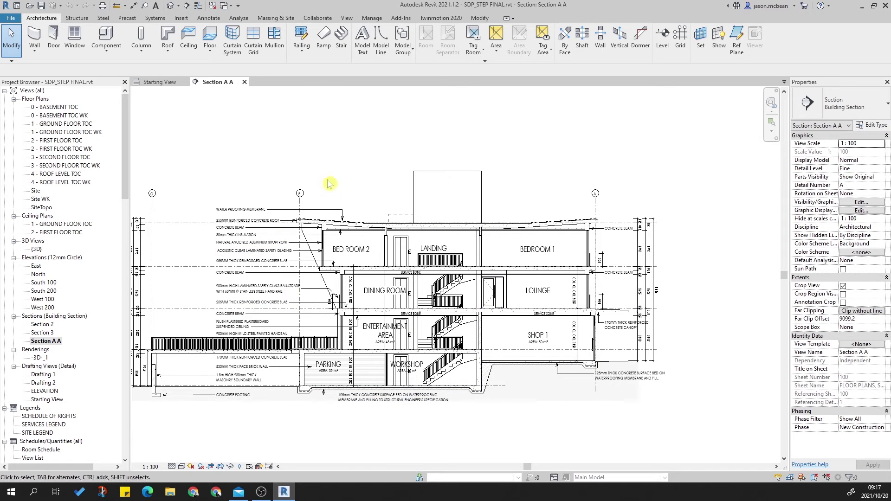
{"action": "scroll", "coordinate": [290, 240], "scroll_direction": "up", "scroll_amount": 4}
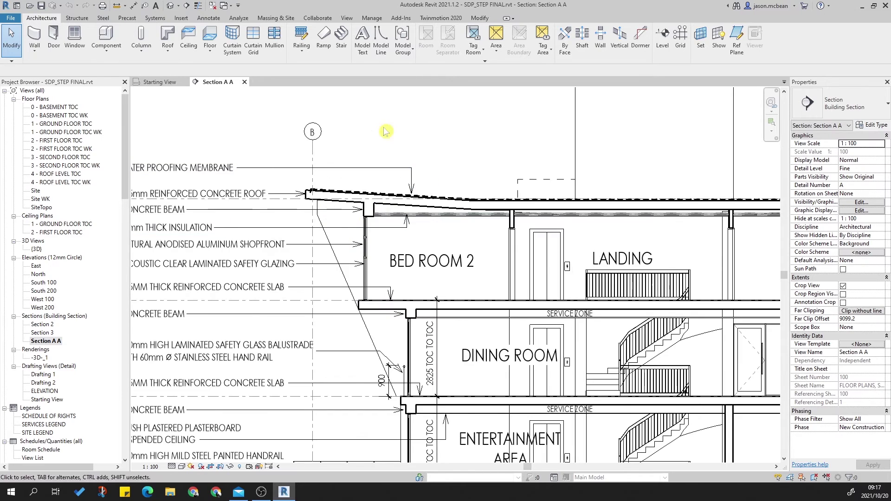
{"action": "scroll", "coordinate": [381, 233], "scroll_direction": "down", "scroll_amount": 2}
{"action": "middle_click_drag", "start_coordinate": [393, 371], "coordinate": [413, 303]}
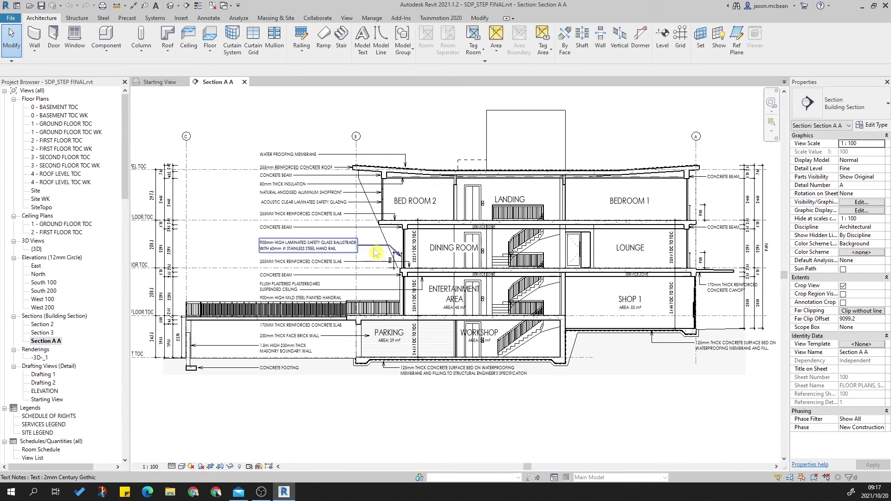
{"action": "scroll", "coordinate": [385, 248], "scroll_direction": "up", "scroll_amount": 3}
{"action": "scroll", "coordinate": [361, 197], "scroll_direction": "up", "scroll_amount": 2}
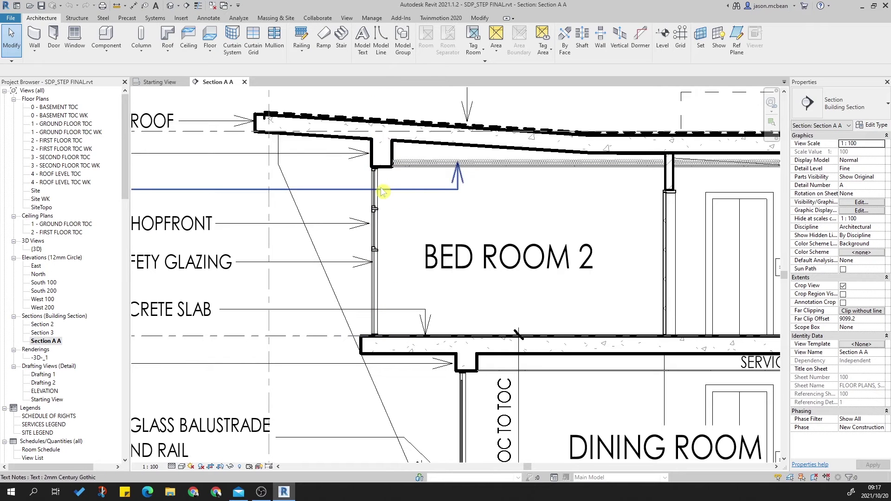
{"action": "scroll", "coordinate": [379, 193], "scroll_direction": "down", "scroll_amount": 4}
{"action": "middle_click_drag", "start_coordinate": [627, 376], "coordinate": [480, 367]}
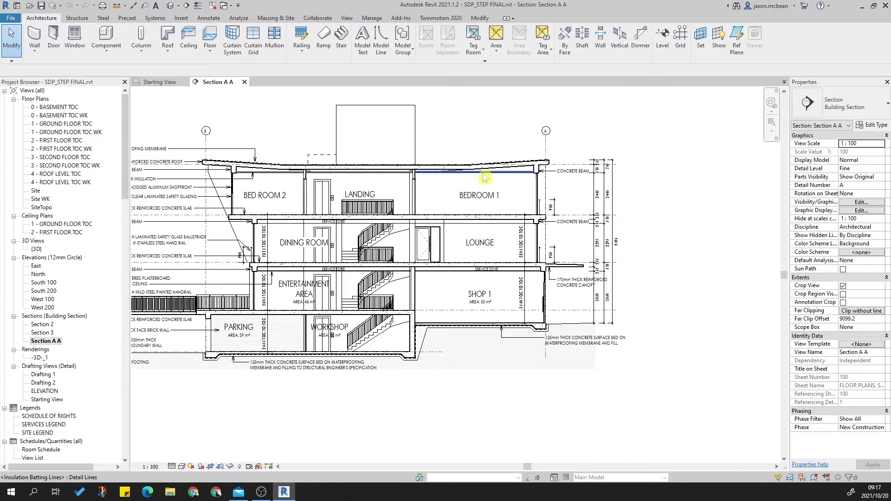
{"action": "middle_click_drag", "start_coordinate": [470, 197], "coordinate": [643, 204]}
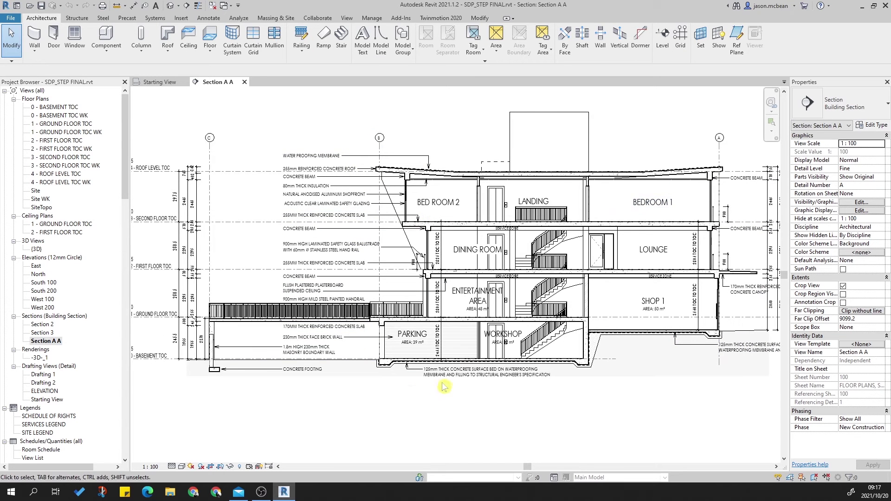
{"action": "middle_click_drag", "start_coordinate": [593, 343], "coordinate": [437, 353]}
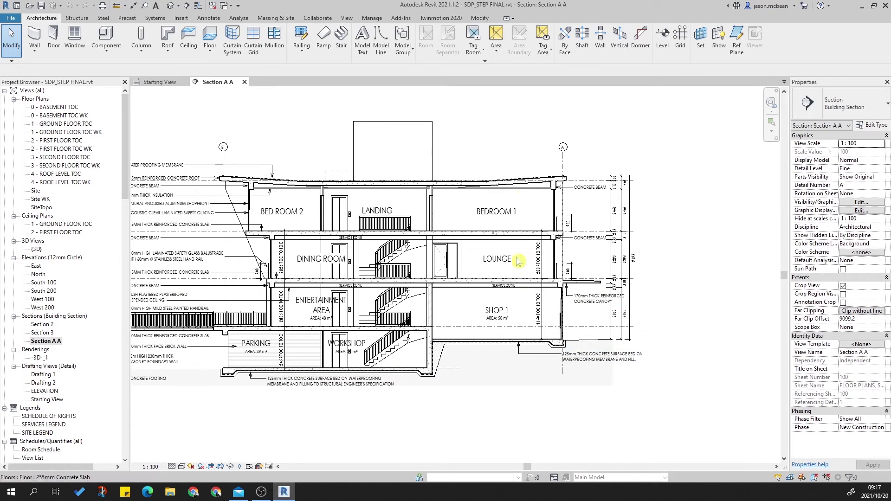
Sketch a stepped callout boundary around the roof edge and Bedroom 1's external wall at grid A, and extend its lower edge downwards.
{"action": "scroll", "coordinate": [724, 271], "scroll_direction": "up", "scroll_amount": 1}
{"action": "middle_click_drag", "start_coordinate": [752, 279], "coordinate": [637, 281]}
{"action": "scroll", "coordinate": [637, 281], "scroll_direction": "up", "scroll_amount": 1}
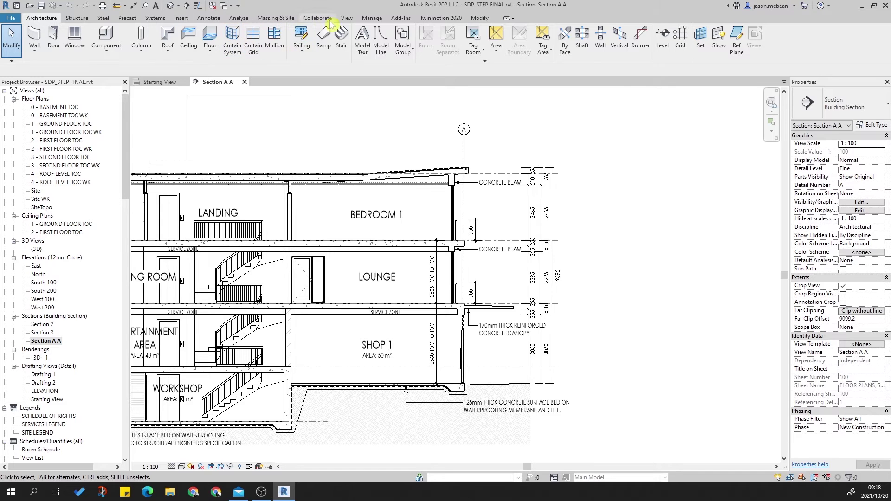
{"action": "left_click", "coordinate": [345, 19]}
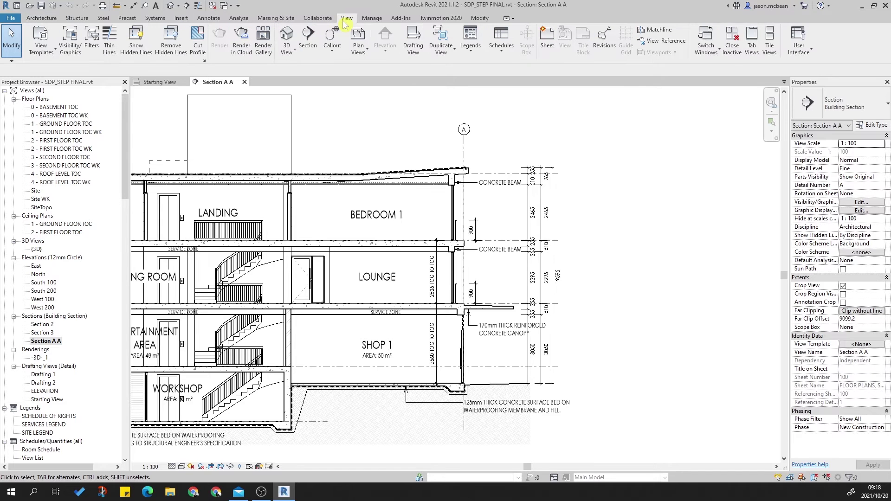
{"action": "left_click", "coordinate": [332, 49]}
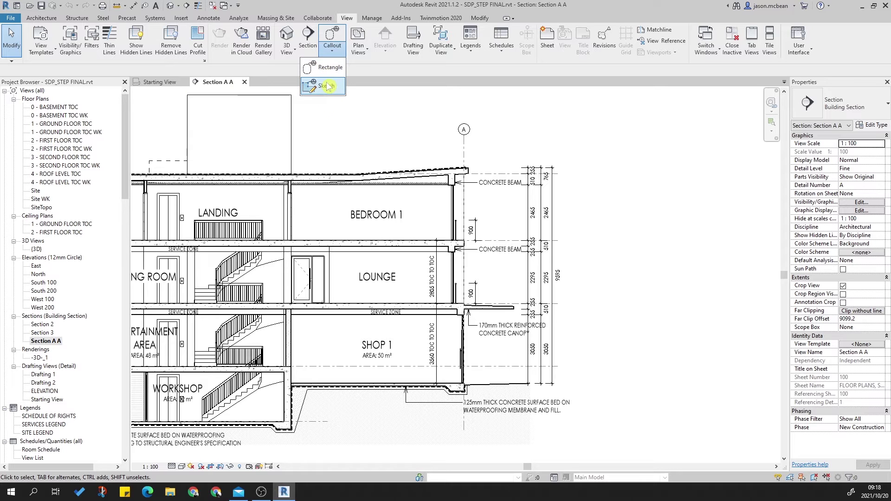
{"action": "left_click", "coordinate": [326, 86]}
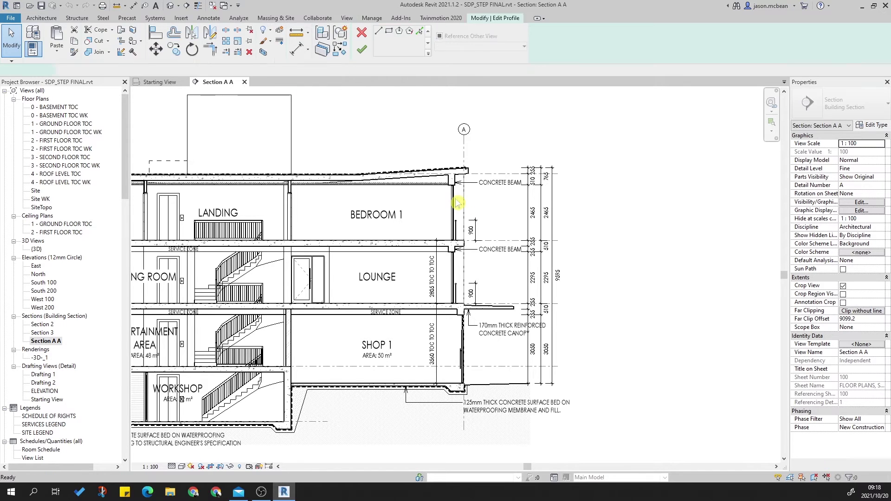
{"action": "left_click", "coordinate": [415, 152]}
{"action": "left_click", "coordinate": [483, 152]}
{"action": "left_click", "coordinate": [483, 194]}
{"action": "left_click", "coordinate": [541, 193]}
{"action": "left_click", "coordinate": [541, 223]}
{"action": "left_click", "coordinate": [414, 216]}
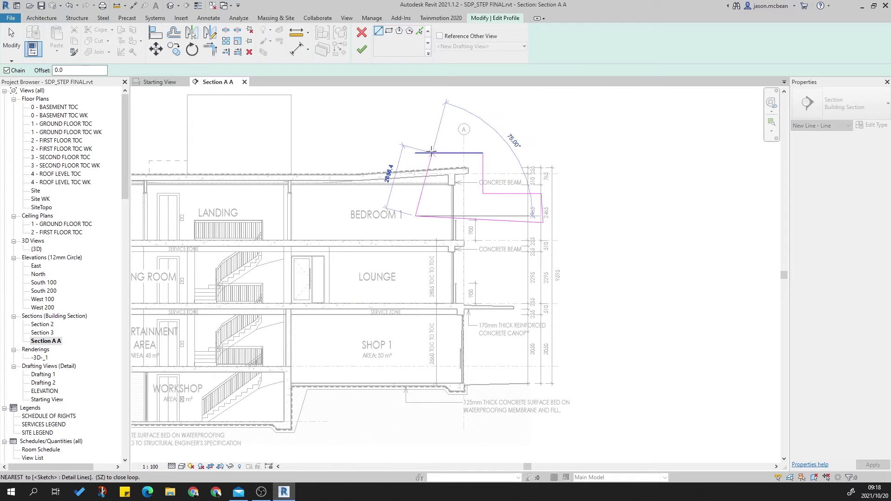
{"action": "left_click", "coordinate": [415, 152]}
{"action": "left_click", "coordinate": [364, 53]}
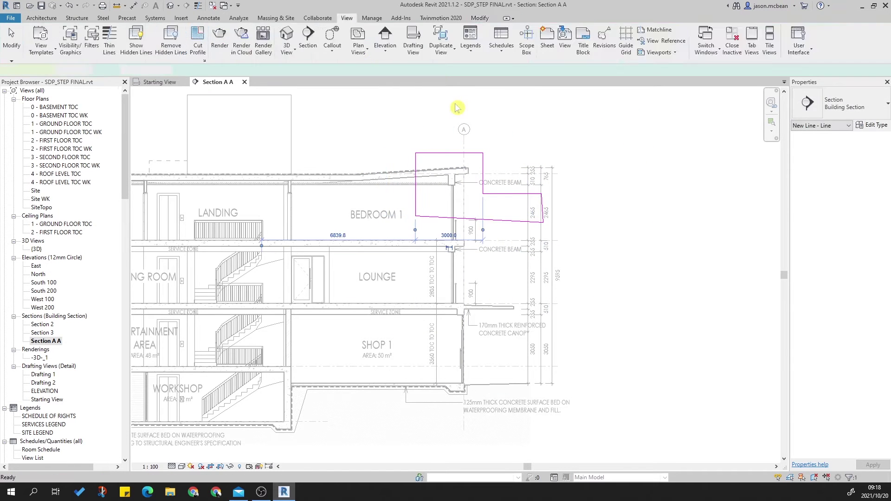
{"action": "left_click_drag", "start_coordinate": [479, 221], "coordinate": [479, 236]}
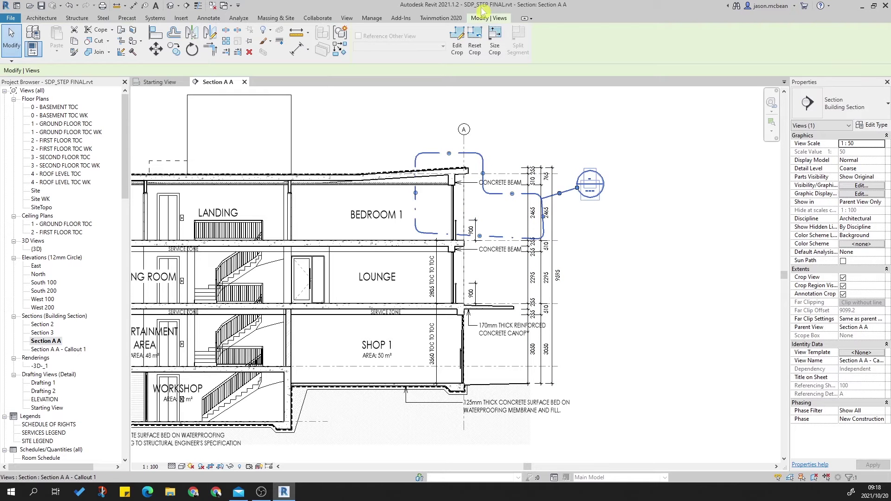
Reset the sketched callout's crop to a rectangle and delete the callout together with its view.
{"action": "left_click", "coordinate": [475, 44]}
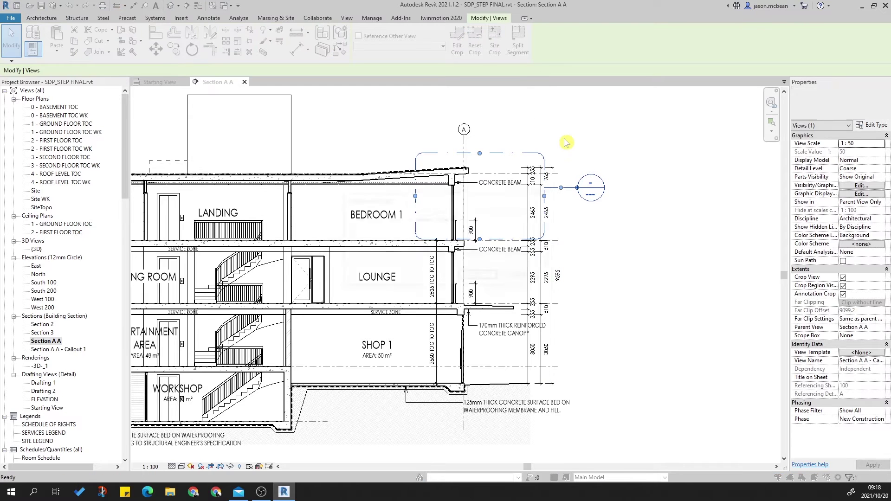
{"action": "key", "text": "Delete"}
{"action": "left_click", "coordinate": [478, 276]}
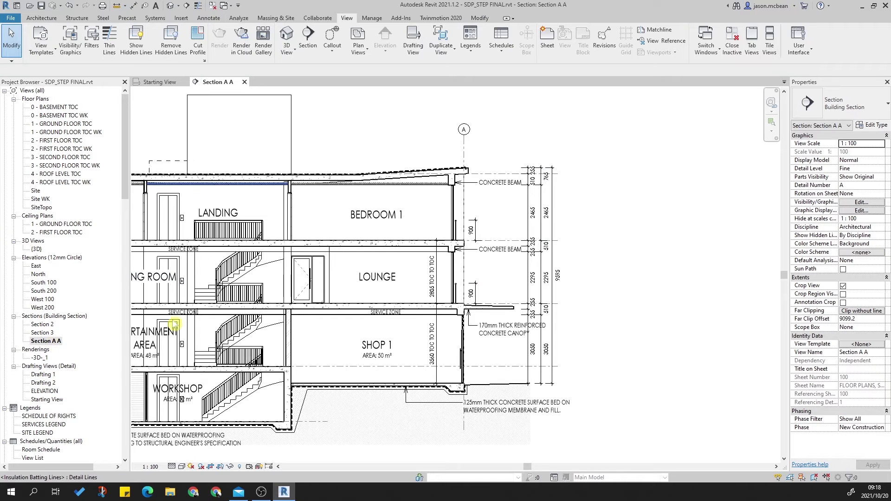
Draw a rectangular callout around the full-height external wall at grid A, from above the roof to below the ground-level concrete bed.
{"action": "left_click", "coordinate": [334, 42]}
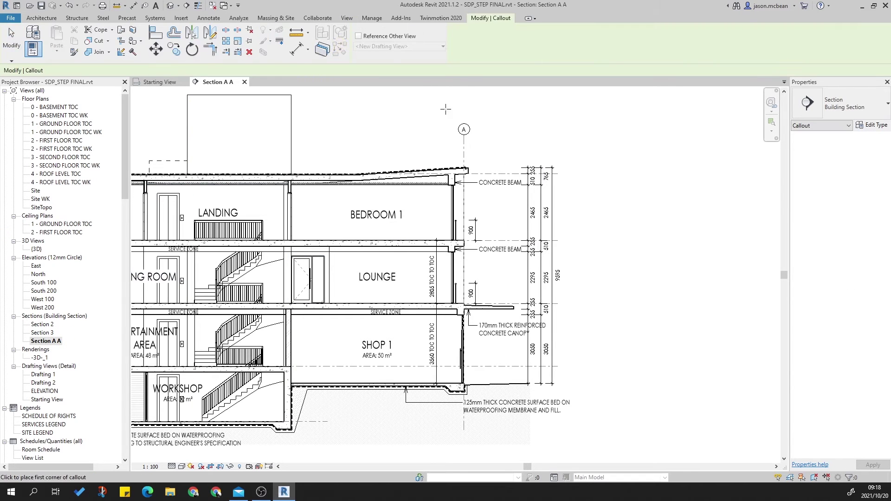
{"action": "left_click", "coordinate": [359, 36]}
{"action": "left_click", "coordinate": [396, 47]}
{"action": "left_click", "coordinate": [399, 47]}
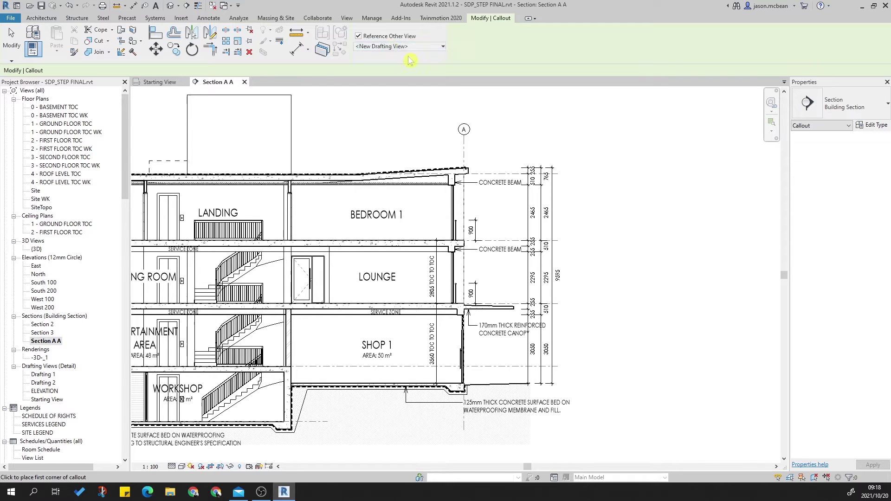
{"action": "left_click", "coordinate": [375, 46]}
{"action": "left_click", "coordinate": [375, 47]}
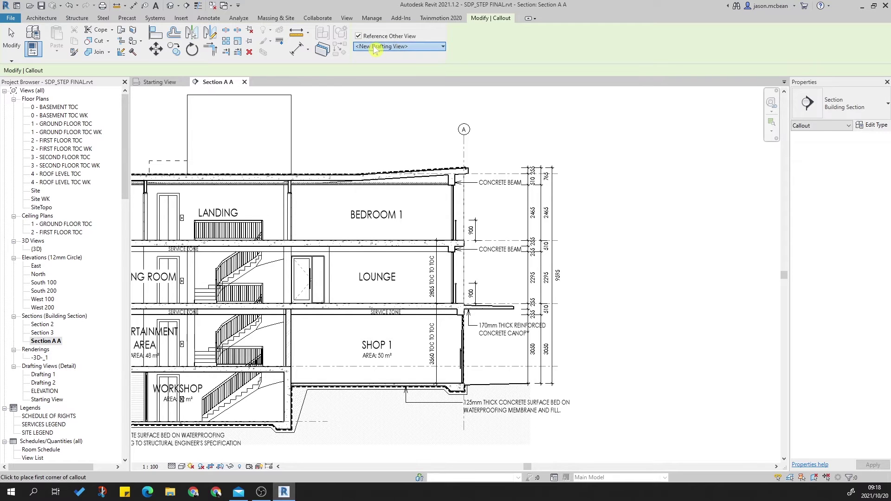
{"action": "left_click", "coordinate": [426, 139]}
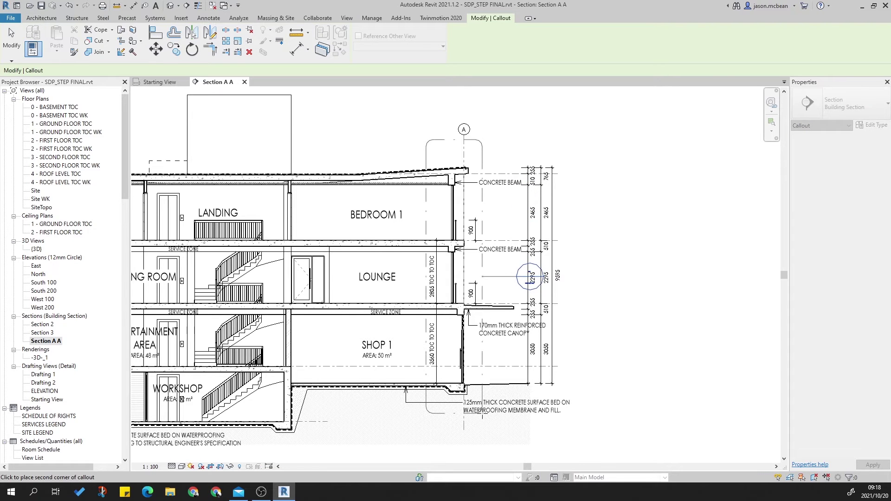
{"action": "left_click", "coordinate": [481, 415]}
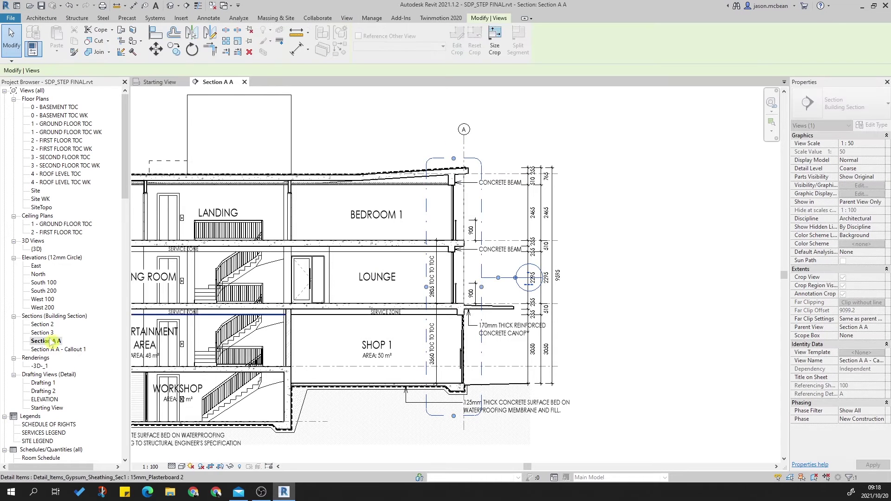
Open the Section A A - Callout 1 view and examine its slabs, beams and glazing from ground floor to roof.
{"action": "left_click", "coordinate": [49, 350]}
{"action": "double_click", "coordinate": [48, 349]}
{"action": "scroll", "coordinate": [519, 260], "scroll_direction": "down", "scroll_amount": 3}
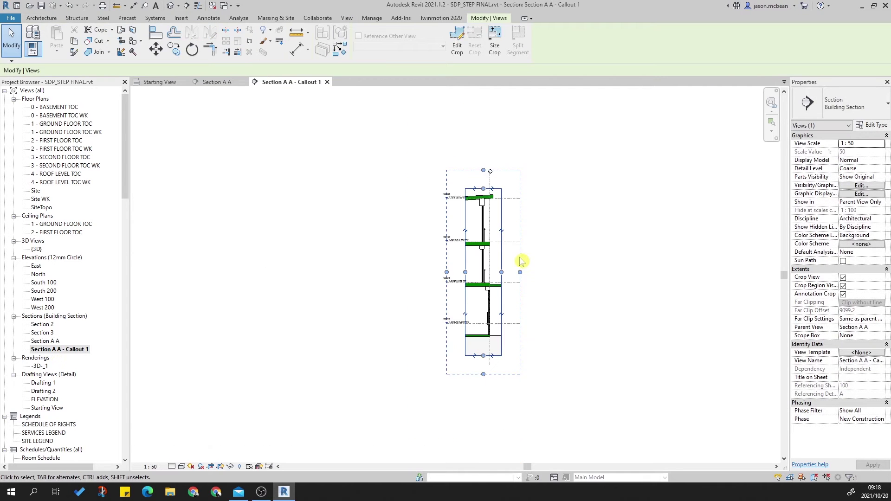
{"action": "left_click", "coordinate": [481, 170]}
{"action": "scroll", "coordinate": [522, 283], "scroll_direction": "up", "scroll_amount": 3}
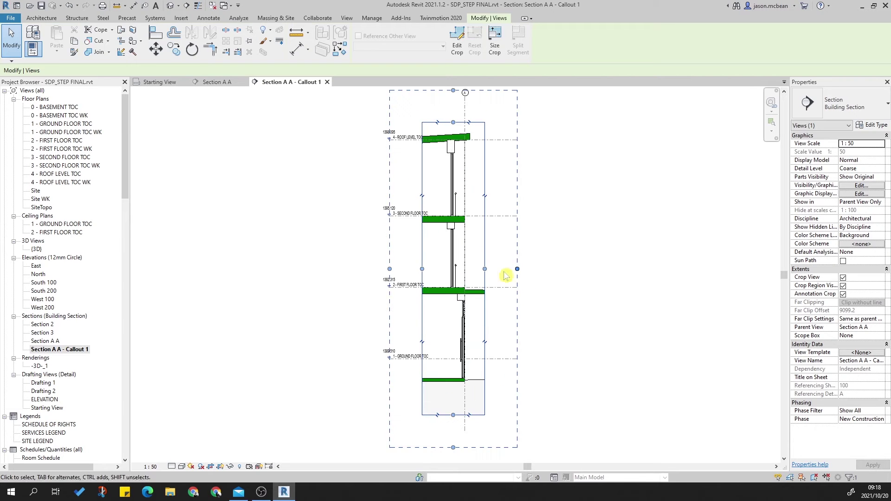
{"action": "middle_click_drag", "start_coordinate": [557, 231], "coordinate": [543, 288]}
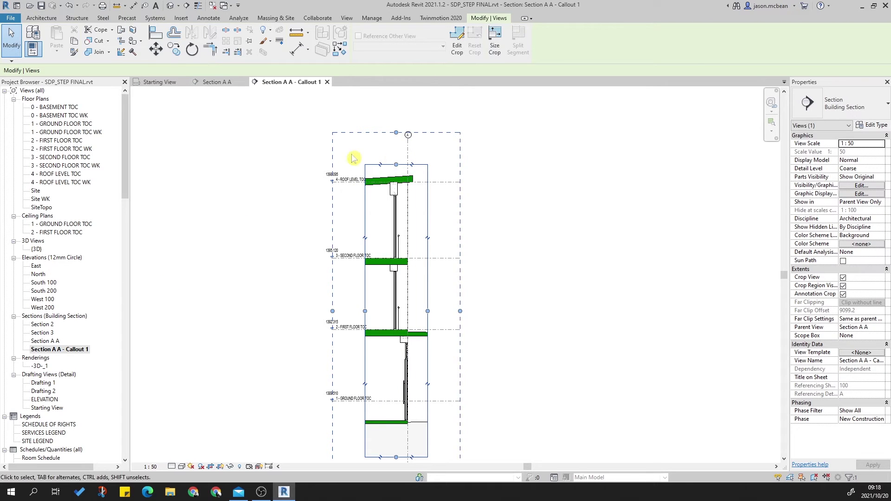
{"action": "middle_click_drag", "start_coordinate": [503, 302], "coordinate": [491, 272]}
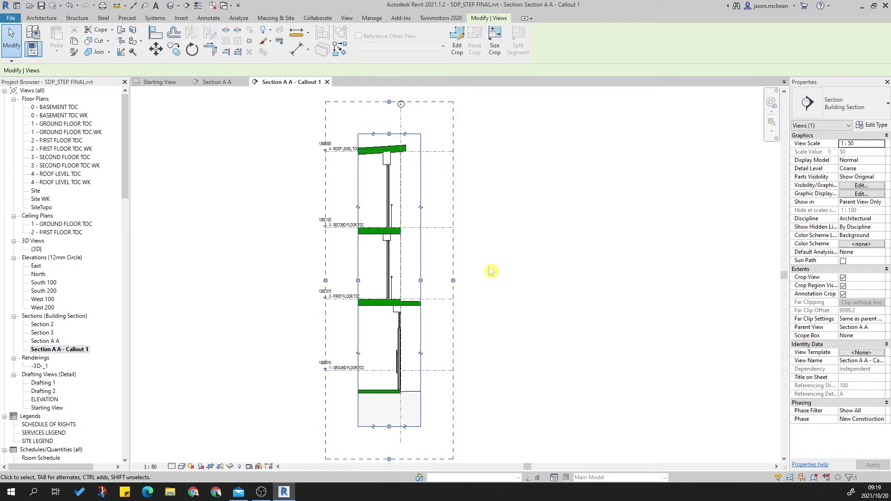
{"action": "scroll", "coordinate": [390, 447], "scroll_direction": "up", "scroll_amount": 4}
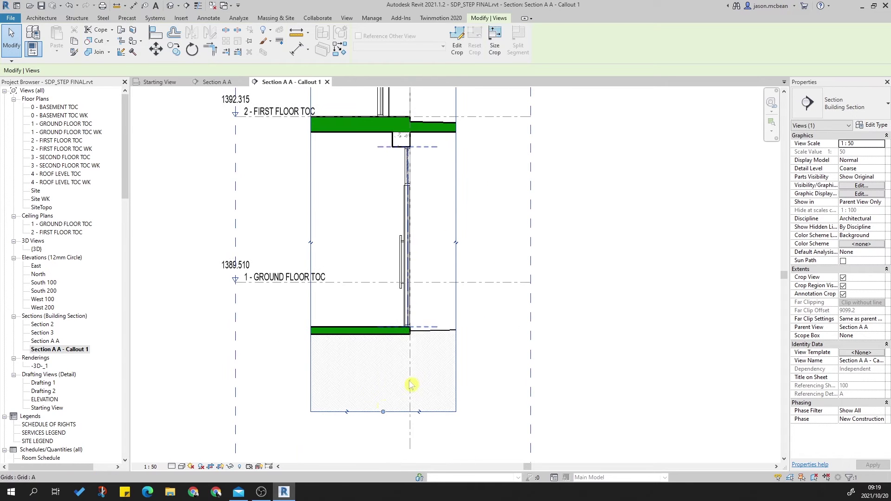
{"action": "middle_click_drag", "start_coordinate": [432, 182], "coordinate": [428, 323]}
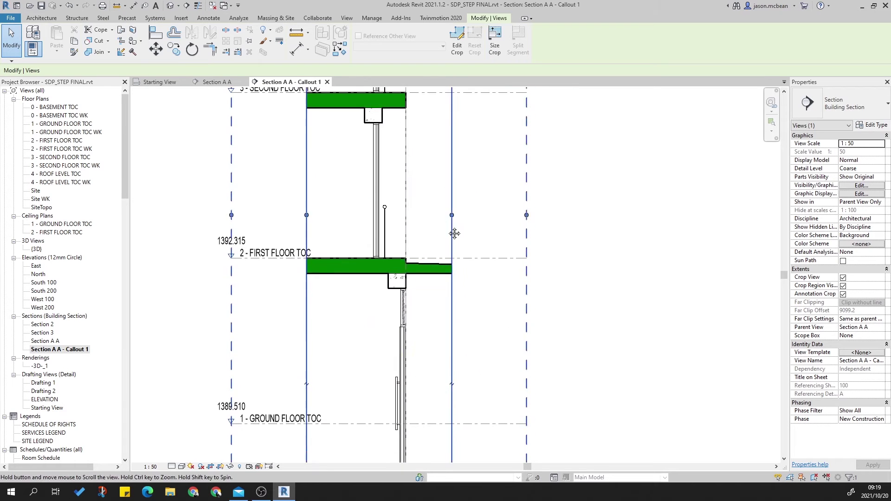
{"action": "middle_click_drag", "start_coordinate": [429, 167], "coordinate": [433, 412]}
{"action": "middle_click_drag", "start_coordinate": [453, 294], "coordinate": [473, 251]}
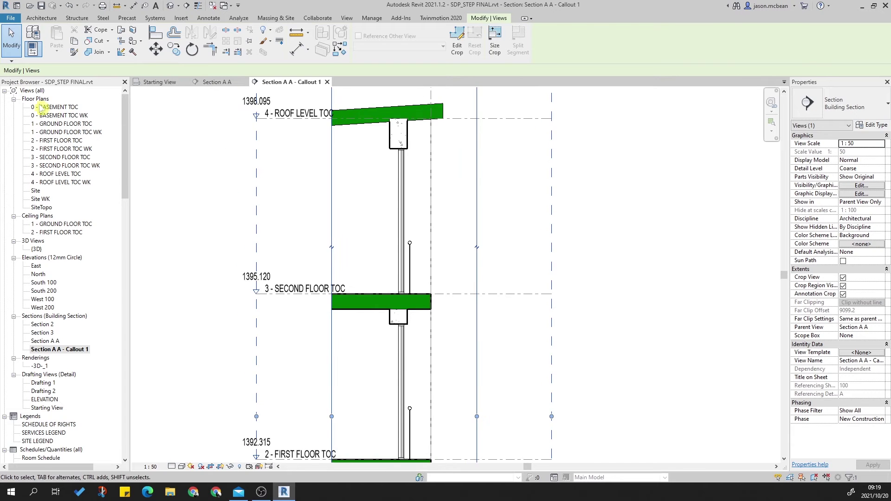
View the 0 - BASEMENT TOC WK and 1 - GROUND FLOOR TOC WK plans.
{"action": "double_click", "coordinate": [56, 116]}
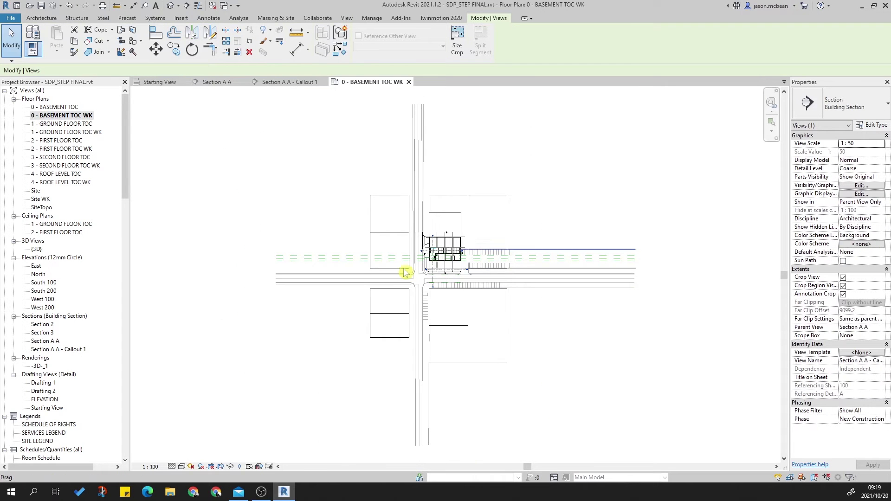
{"action": "scroll", "coordinate": [432, 263], "scroll_direction": "up", "scroll_amount": 6}
{"action": "scroll", "coordinate": [533, 220], "scroll_direction": "up", "scroll_amount": 3}
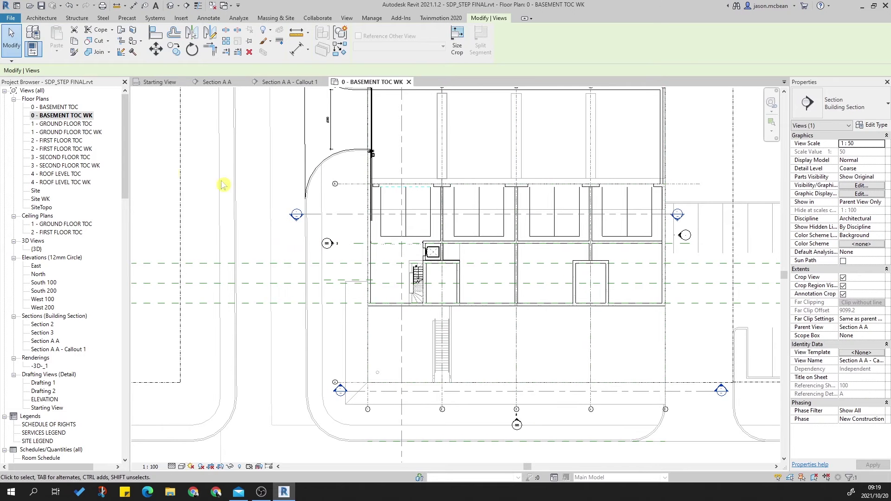
{"action": "double_click", "coordinate": [88, 132]}
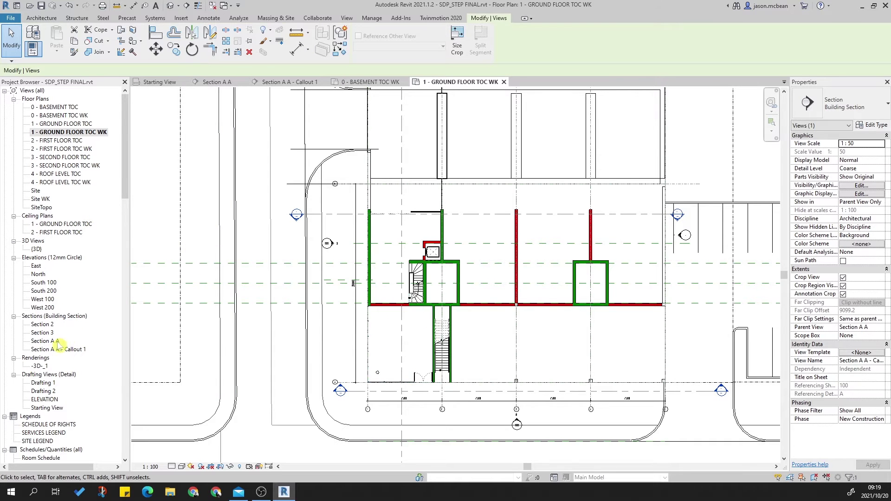
Return to Section A A to check the callout at grid A, and select the 1 - GROUND FLOOR TOC WK plan.
{"action": "double_click", "coordinate": [57, 342]}
{"action": "left_click", "coordinate": [528, 278]}
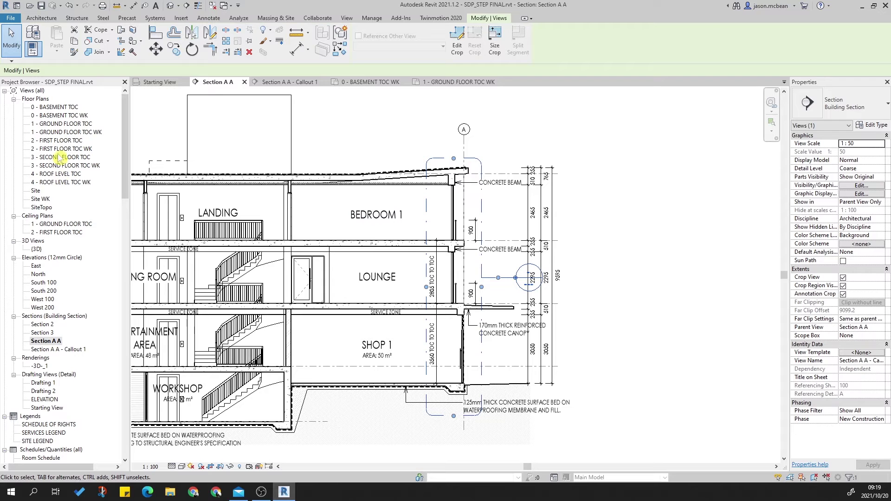
{"action": "left_click", "coordinate": [56, 132]}
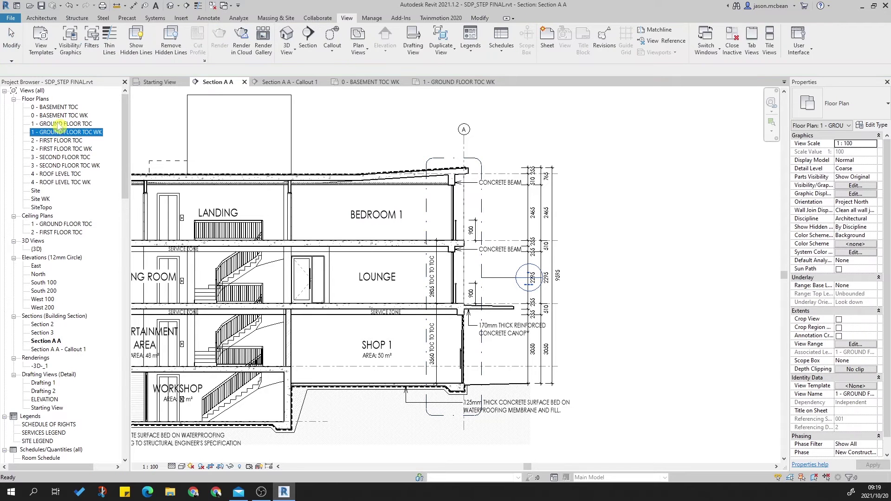
Open the 1 - GROUND FLOOR TOC plan and draw a section across the 300 mm concrete wall between the entertainment area and grid 2.
{"action": "double_click", "coordinate": [57, 124]}
{"action": "middle_click_drag", "start_coordinate": [551, 280], "coordinate": [525, 397]}
{"action": "scroll", "coordinate": [523, 349], "scroll_direction": "down", "scroll_amount": 3}
{"action": "middle_click_drag", "start_coordinate": [523, 256], "coordinate": [510, 360]}
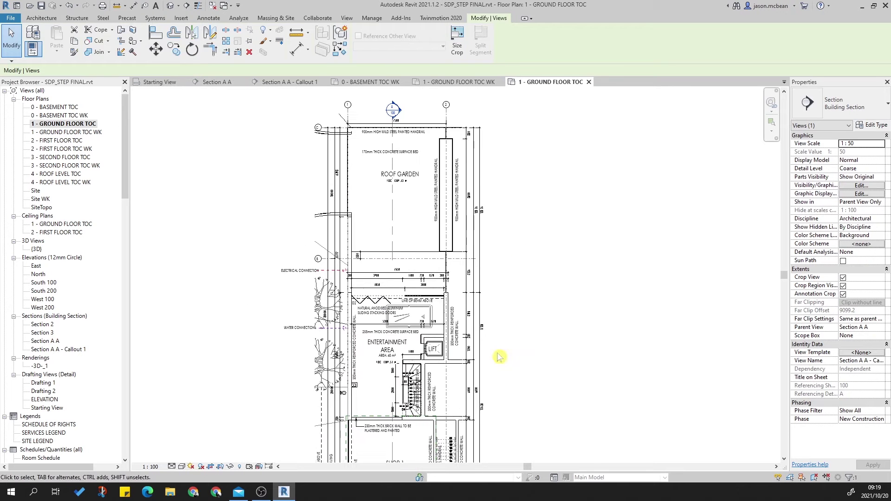
{"action": "scroll", "coordinate": [395, 328], "scroll_direction": "up", "scroll_amount": 4}
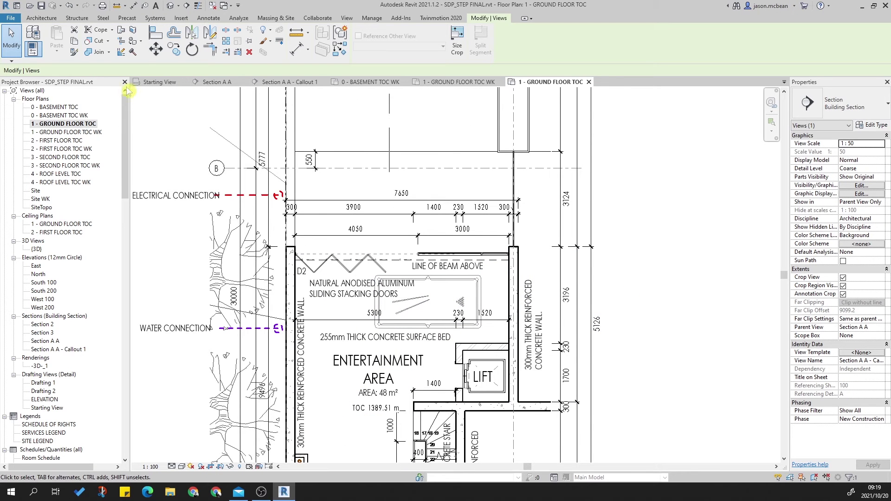
{"action": "left_click", "coordinate": [186, 5]}
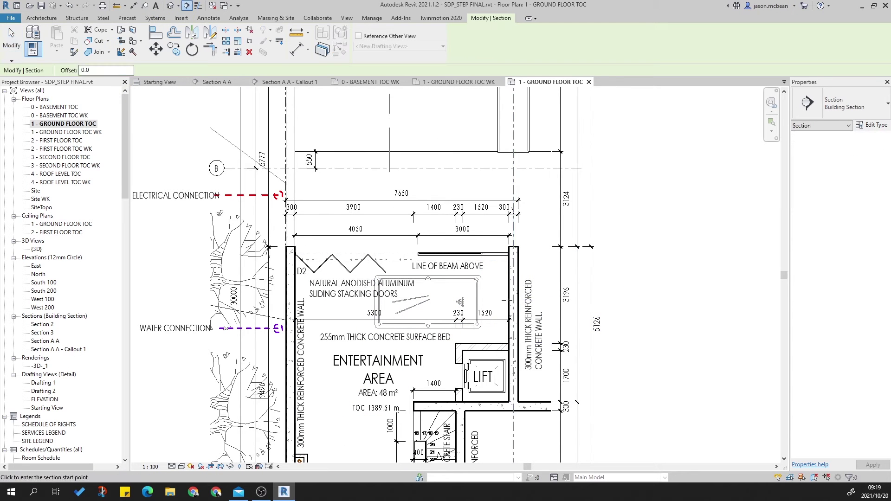
{"action": "left_click", "coordinate": [473, 298]}
{"action": "left_click", "coordinate": [613, 298]}
{"action": "key", "text": "Escape"}
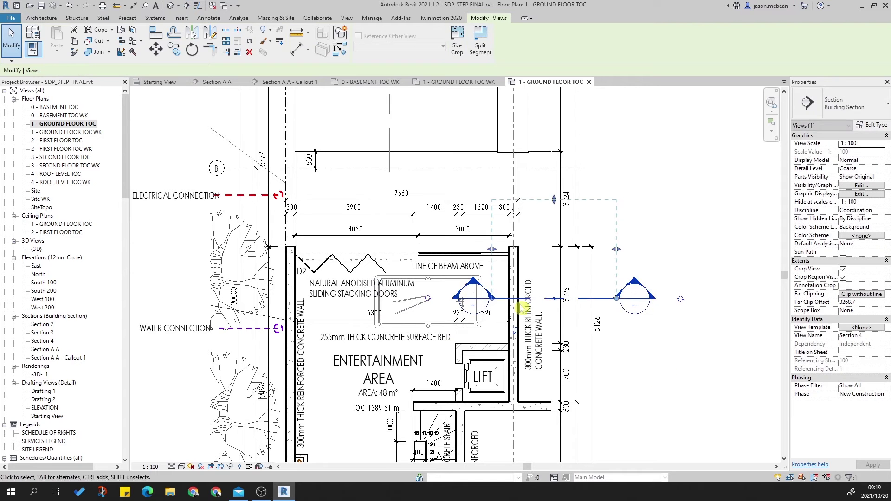
{"action": "key", "text": "Escape"}
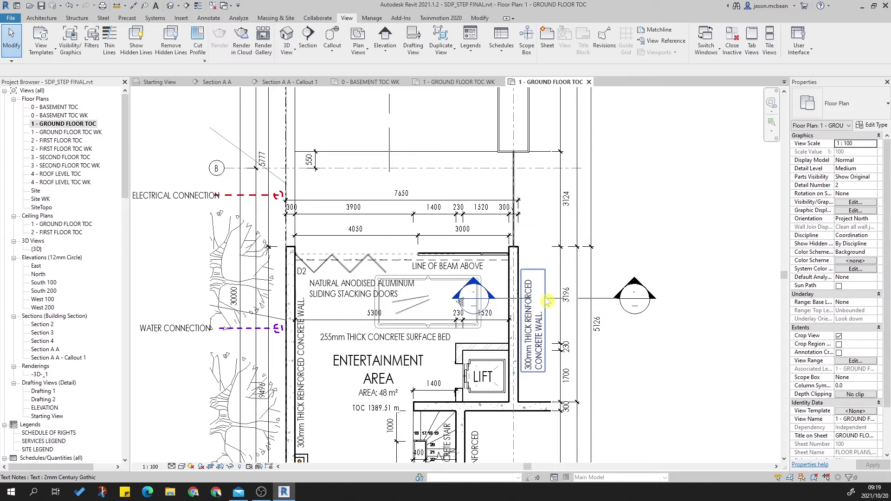
Try cycling the head symbol at the entertainment-area end of the new wall section.
{"action": "left_click", "coordinate": [605, 301]}
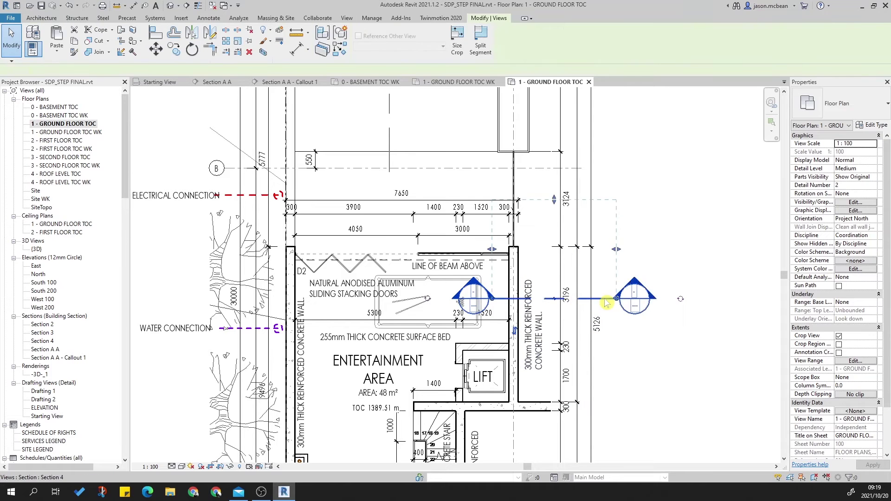
{"action": "left_click", "coordinate": [430, 299]}
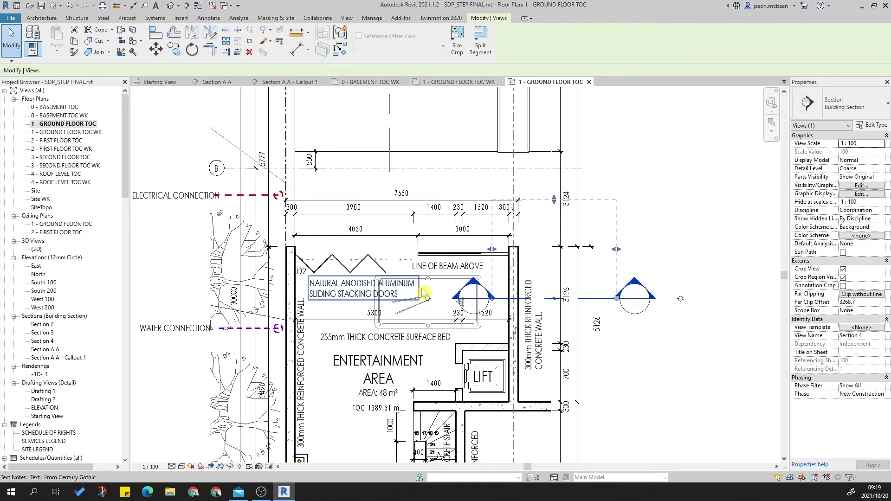
{"action": "left_click", "coordinate": [483, 302]}
{"action": "key", "text": "Escape"}
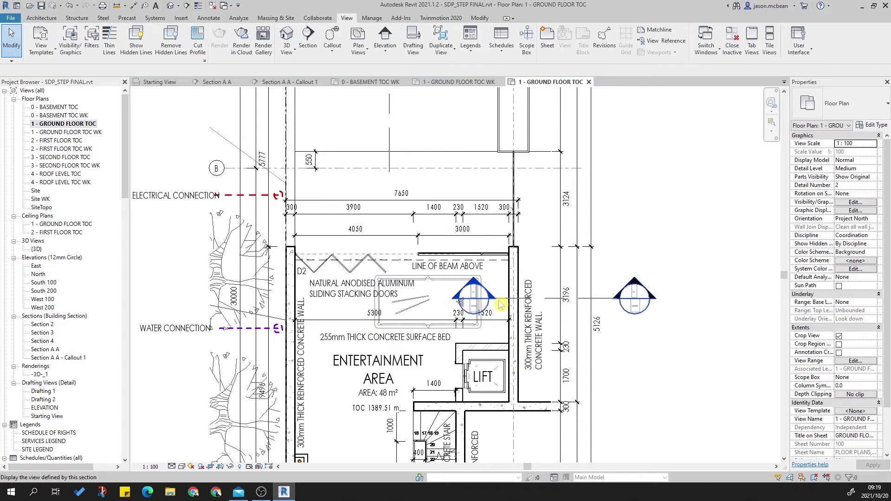
Edit the new section's type so the Building Section tag uses <none> as its Section Tail.
{"action": "left_click", "coordinate": [614, 302]}
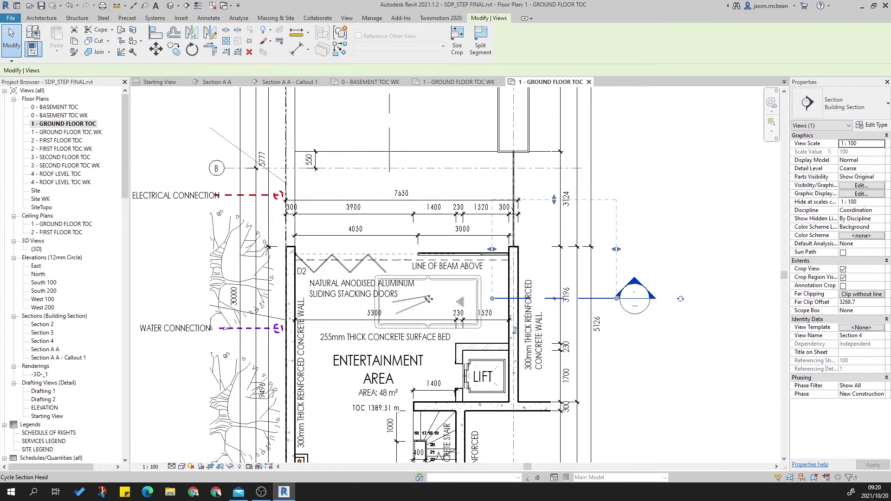
{"action": "left_click", "coordinate": [872, 125]}
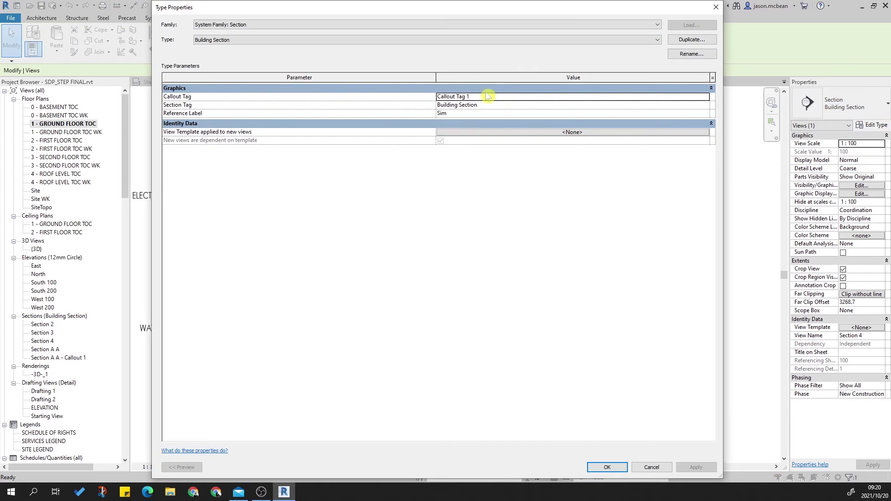
{"action": "left_click", "coordinate": [510, 106]}
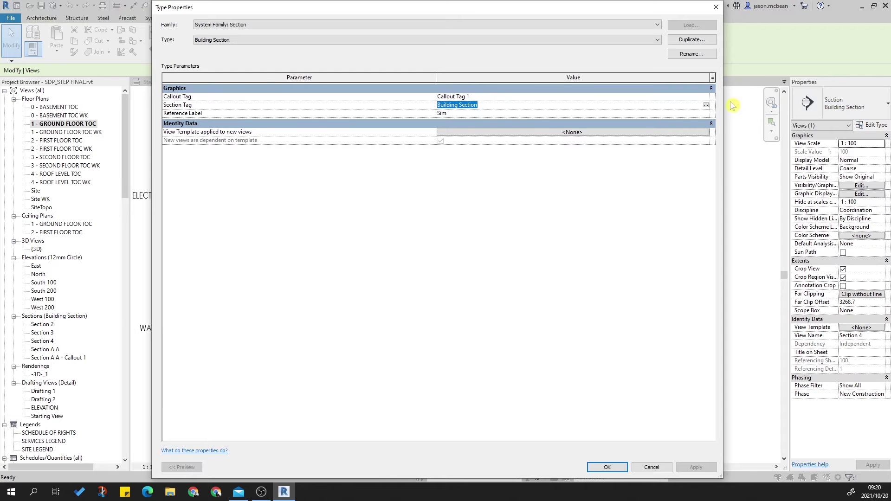
{"action": "left_click", "coordinate": [707, 105]}
{"action": "left_click", "coordinate": [698, 105]}
{"action": "left_click", "coordinate": [705, 106]}
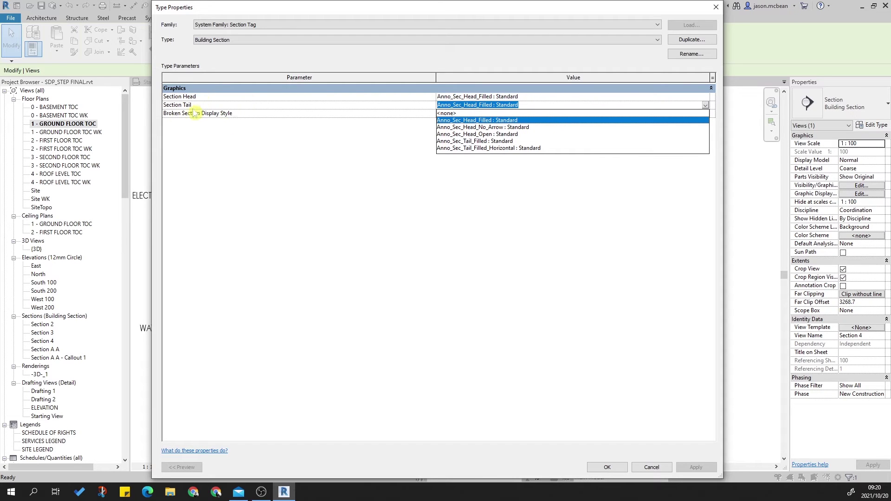
{"action": "left_click", "coordinate": [460, 114]}
{"action": "left_click", "coordinate": [591, 470]}
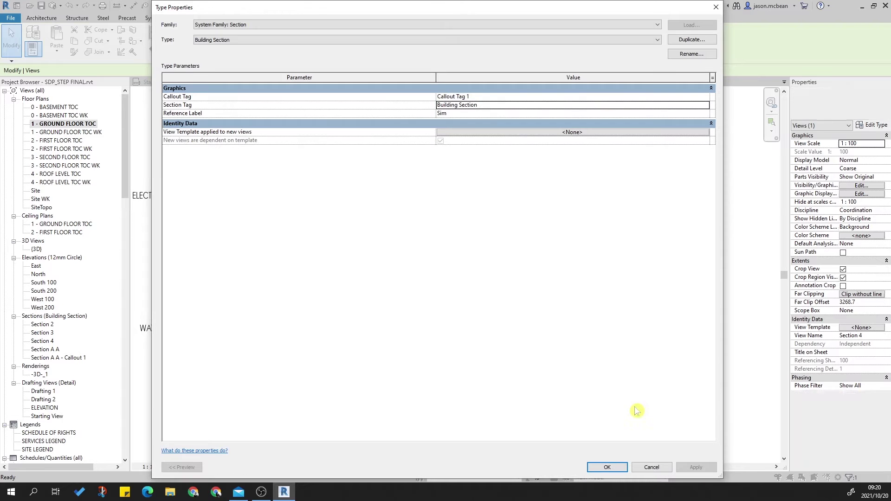
{"action": "left_click", "coordinate": [682, 464]}
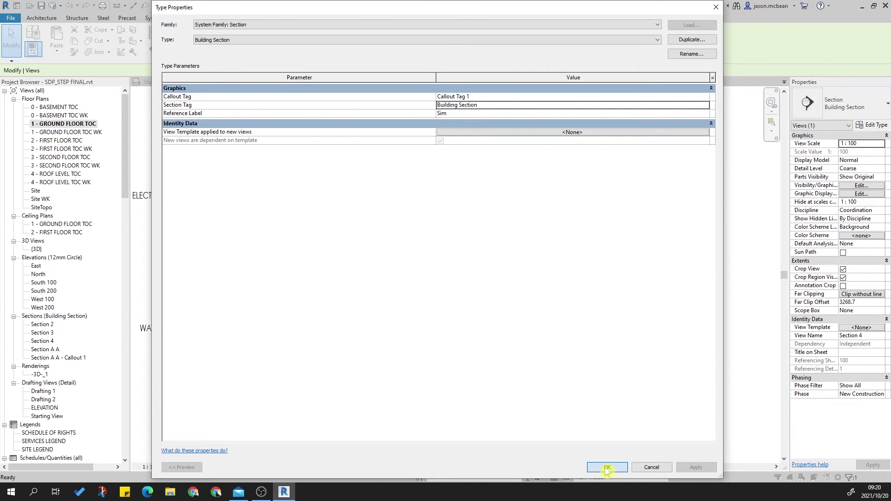
{"action": "left_click", "coordinate": [606, 468]}
Cycle the symbol at the outer end of the wall section to check the blank tail and the filled head.
{"action": "left_click", "coordinate": [680, 299]}
{"action": "left_click", "coordinate": [680, 299]}
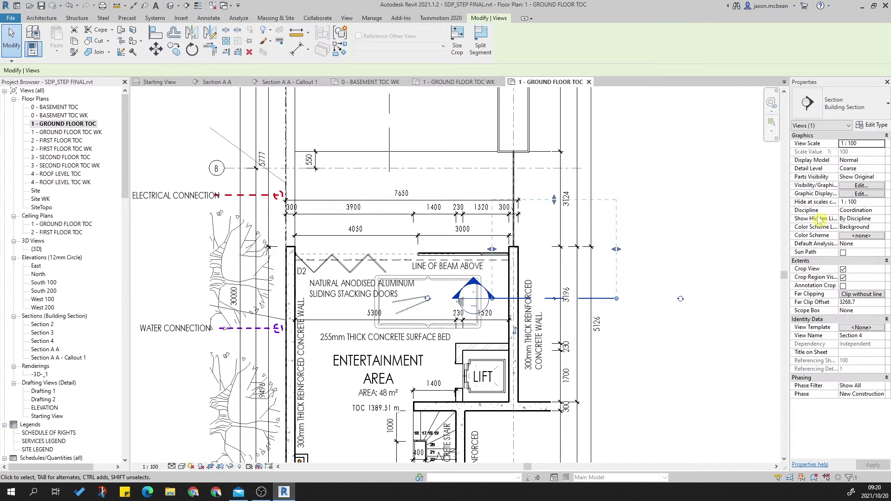
{"action": "left_click", "coordinate": [681, 299]}
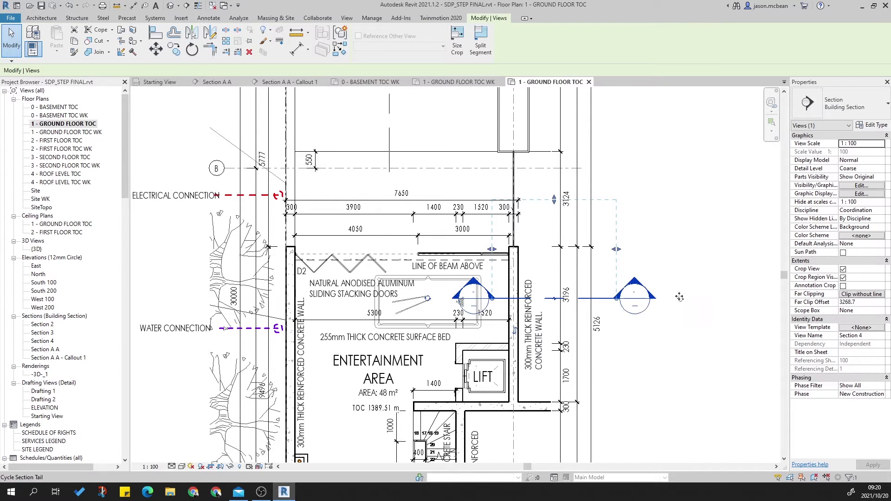
Set the Section Tail of the Building Section tag type to Anno_Sec_Tail_Filled : Standard.
{"action": "left_click", "coordinate": [871, 125]}
{"action": "left_click", "coordinate": [704, 104]}
{"action": "left_click", "coordinate": [705, 105]}
{"action": "left_click", "coordinate": [504, 106]}
{"action": "left_click", "coordinate": [705, 106]}
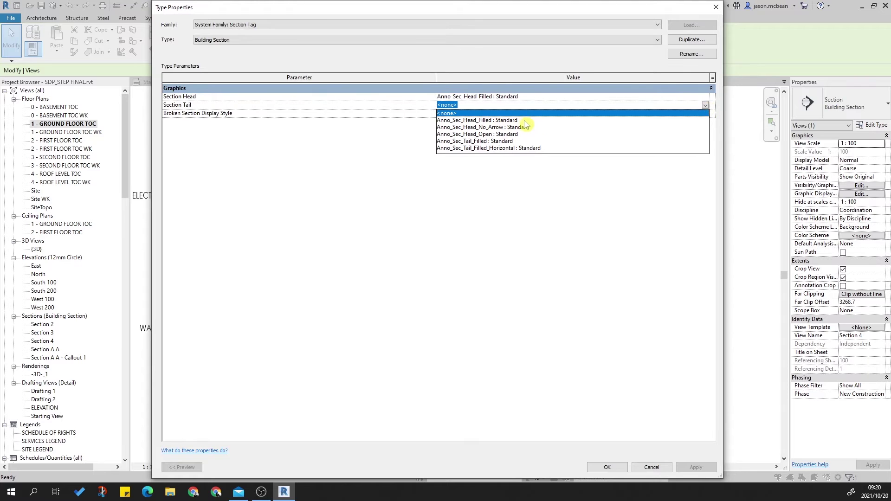
{"action": "left_click", "coordinate": [497, 141]}
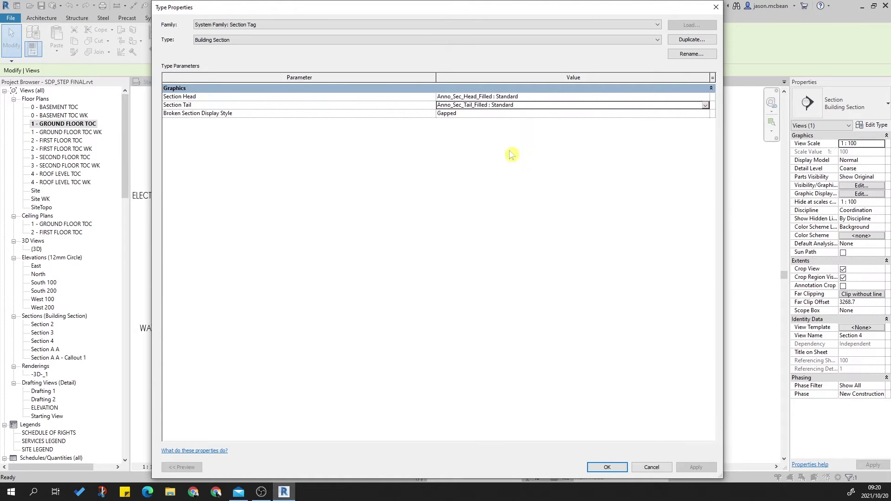
{"action": "left_click", "coordinate": [609, 465]}
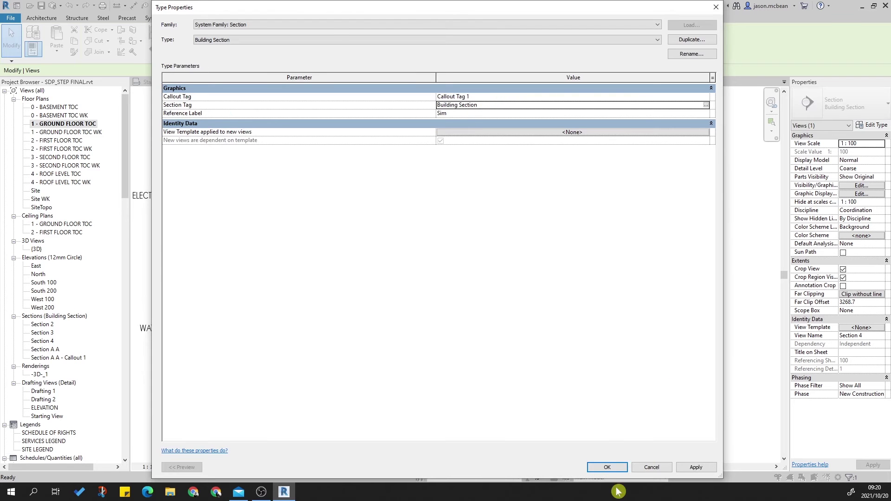
{"action": "left_click", "coordinate": [608, 467]}
Cycle the wall section's end symbols to a filled arrow head outside the building and no symbol in the entertainment area.
{"action": "left_click", "coordinate": [680, 298]}
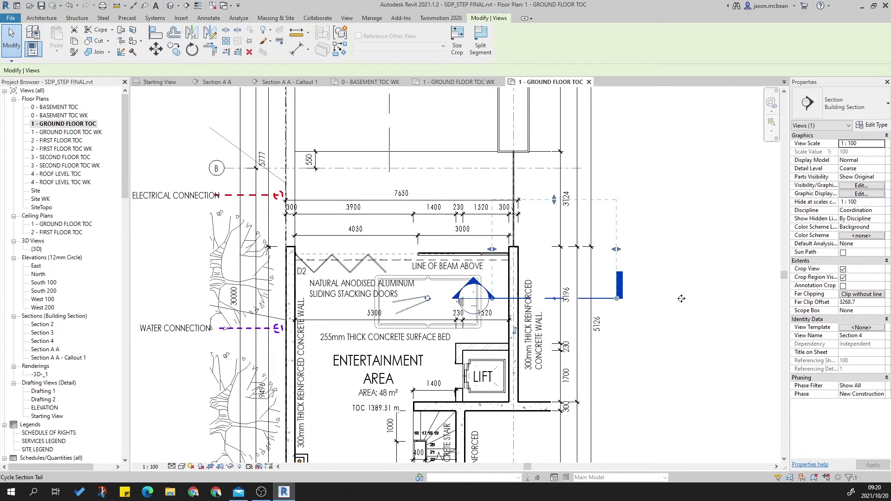
{"action": "left_click", "coordinate": [657, 353]}
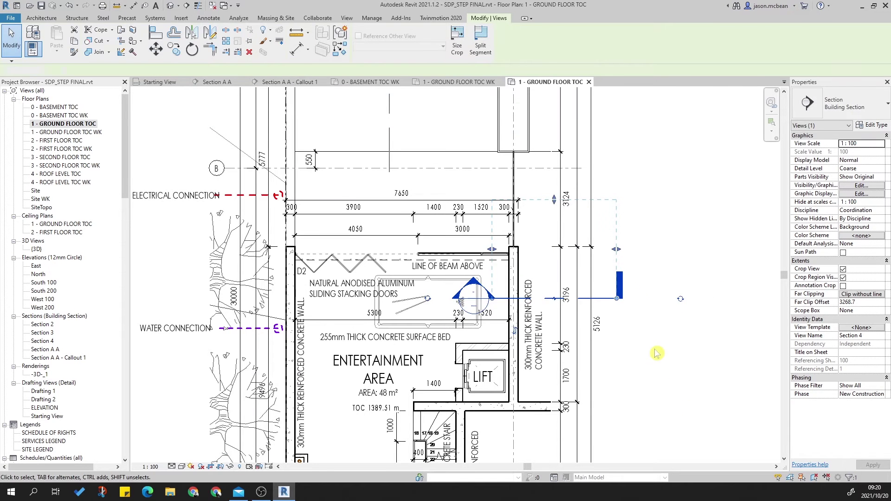
{"action": "left_click", "coordinate": [618, 298]}
{"action": "left_click", "coordinate": [681, 299]}
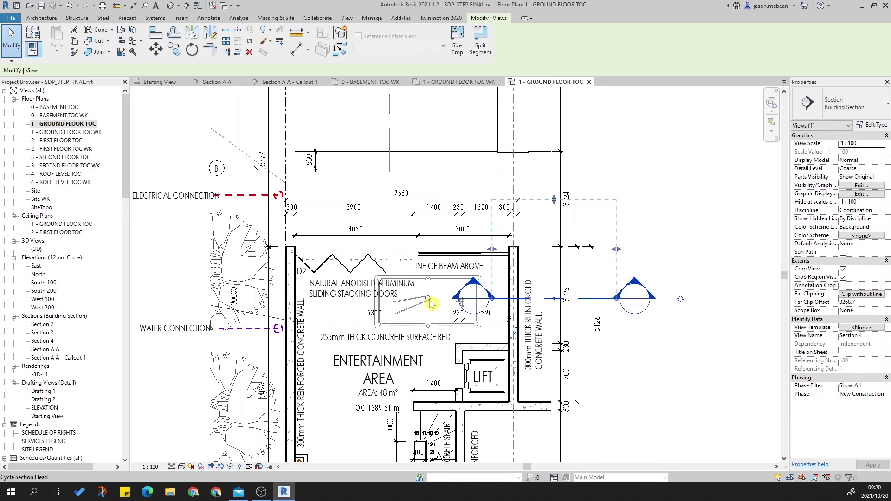
{"action": "left_click", "coordinate": [656, 423]}
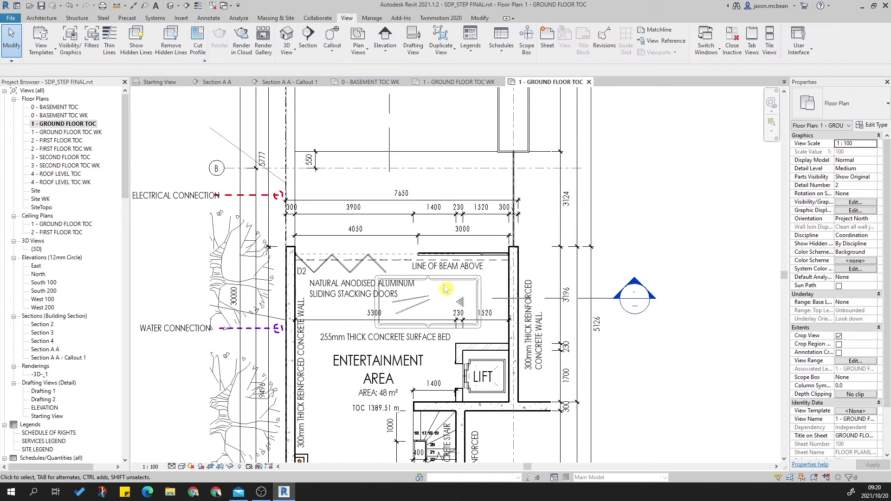
Open the Section 4 view to examine the wall and slabs it cuts, and close it again.
{"action": "left_click", "coordinate": [555, 299]}
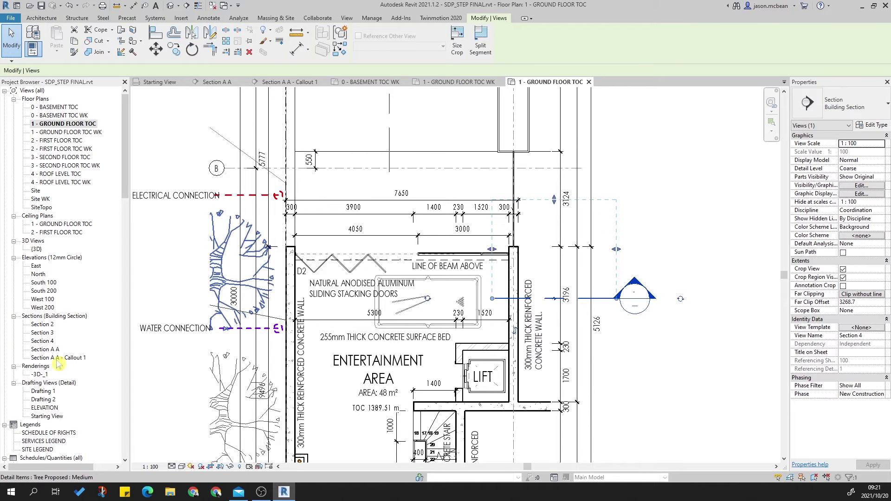
{"action": "double_click", "coordinate": [50, 341]}
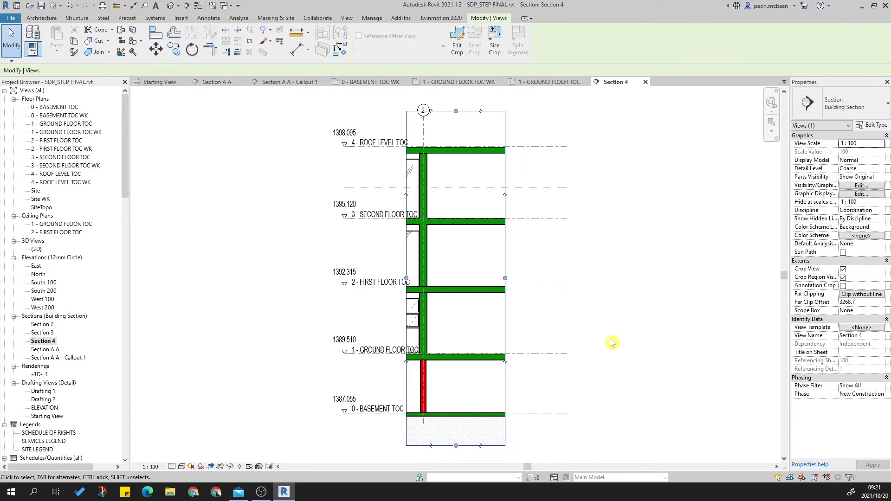
{"action": "left_click", "coordinate": [612, 342]}
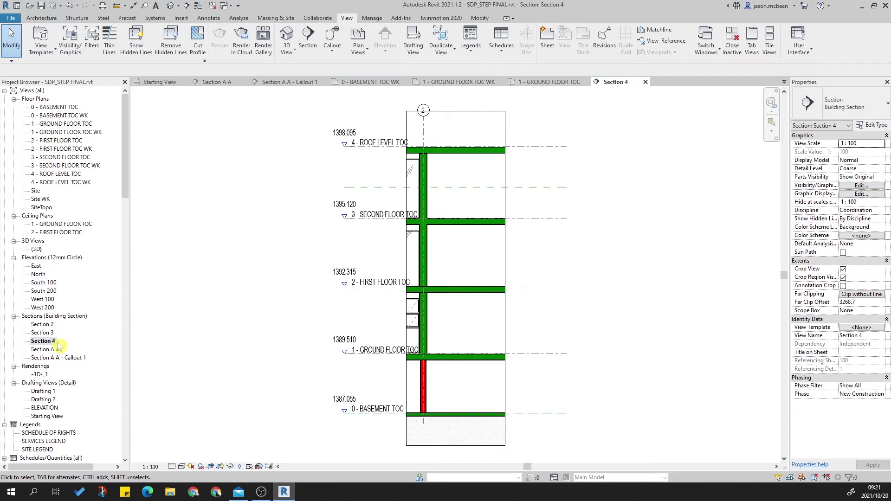
{"action": "left_click", "coordinate": [647, 81]}
Open Section A A from its section marker on the ground floor plan and examine the full building section.
{"action": "scroll", "coordinate": [529, 308], "scroll_direction": "down", "scroll_amount": 2}
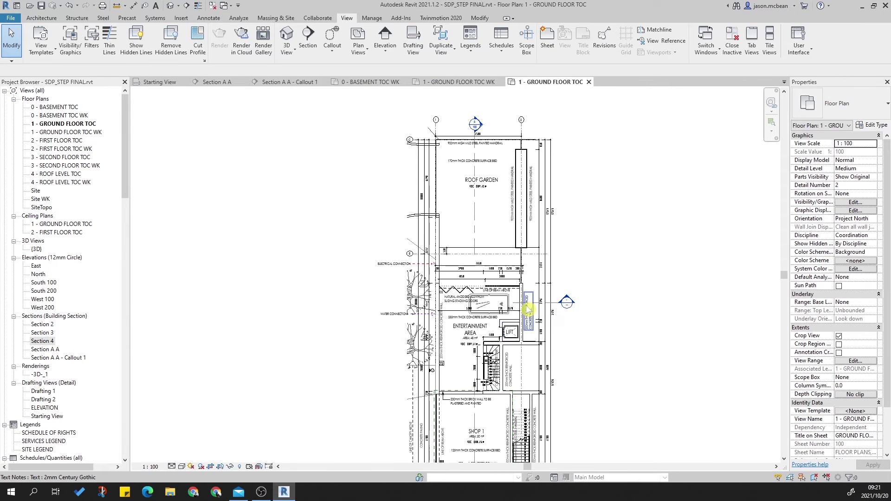
{"action": "scroll", "coordinate": [529, 308], "scroll_direction": "up", "scroll_amount": 2}
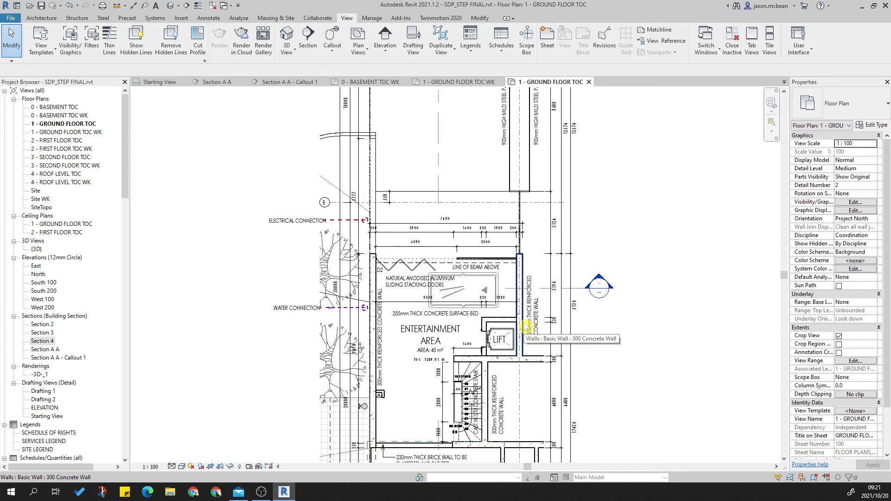
{"action": "scroll", "coordinate": [508, 293], "scroll_direction": "down", "scroll_amount": 5}
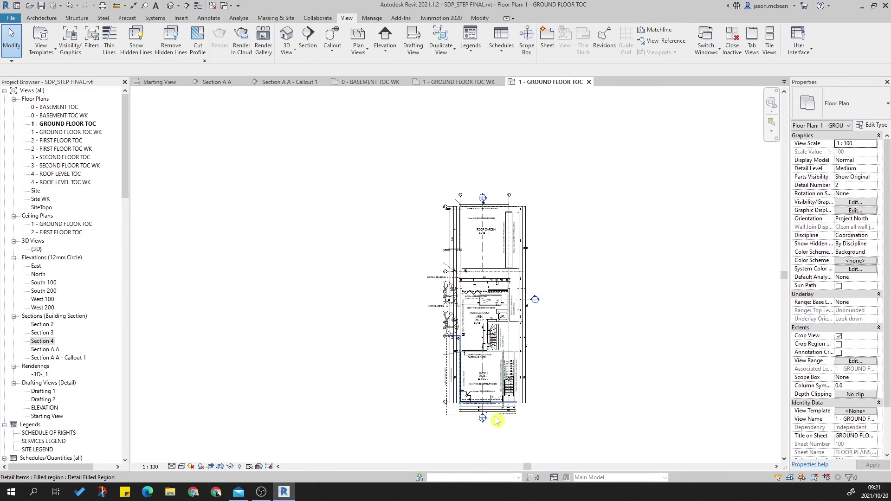
{"action": "double_click", "coordinate": [490, 200]}
{"action": "scroll", "coordinate": [570, 264], "scroll_direction": "down", "scroll_amount": 3}
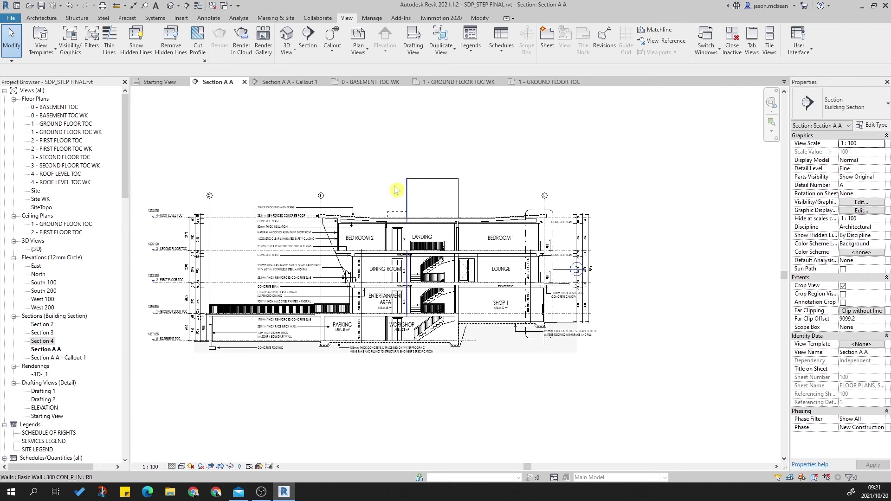
{"action": "scroll", "coordinate": [545, 253], "scroll_direction": "up", "scroll_amount": 2}
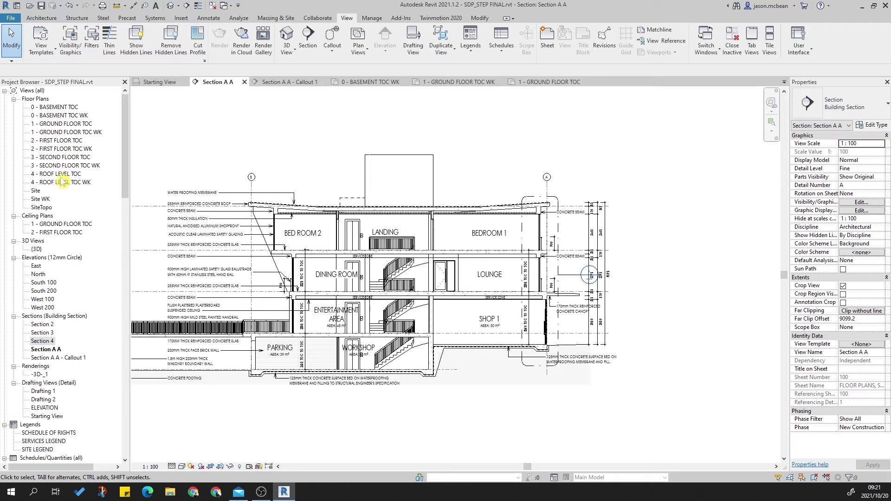
In the 1 - GROUND FLOOR TOC WK plan, give Section 4 a filled head at its outer end and the tail bar at its lift-side end.
{"action": "double_click", "coordinate": [60, 132]}
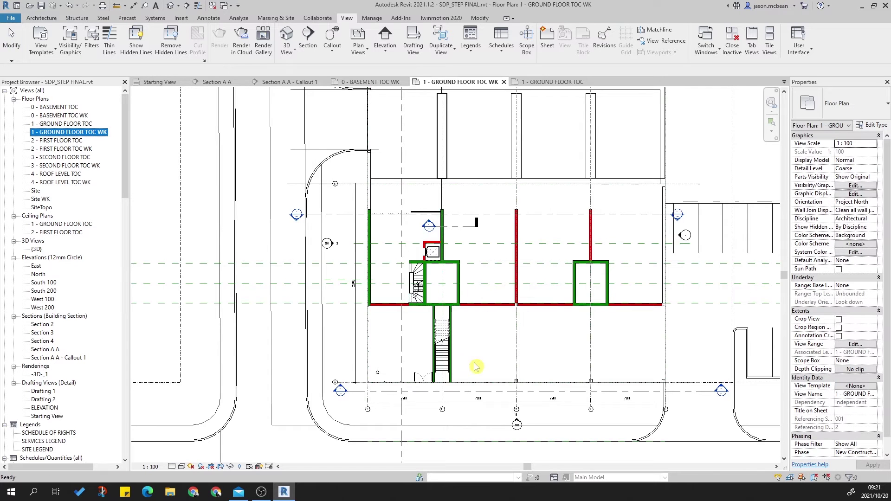
{"action": "scroll", "coordinate": [457, 263], "scroll_direction": "up", "scroll_amount": 3}
{"action": "left_click", "coordinate": [445, 203]}
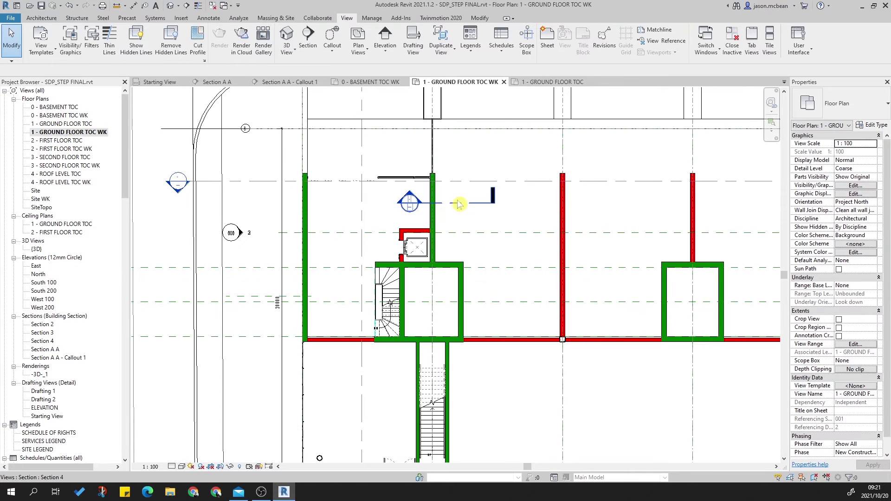
{"action": "left_click", "coordinate": [527, 203]}
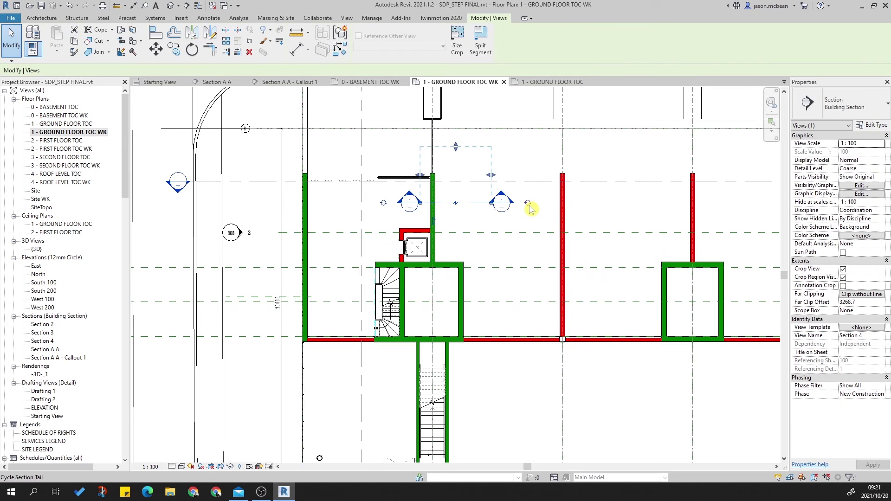
{"action": "left_click", "coordinate": [383, 204]}
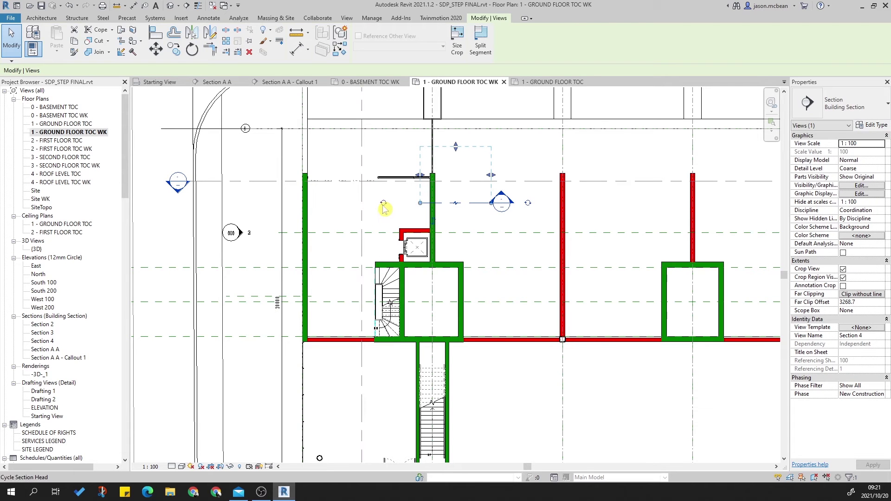
Delete the Section 4 marker and its view from the 1 - GROUND FLOOR TOC WK plan.
{"action": "left_click", "coordinate": [513, 248]}
{"action": "scroll", "coordinate": [512, 244], "scroll_direction": "down", "scroll_amount": 3}
{"action": "left_click", "coordinate": [492, 227]}
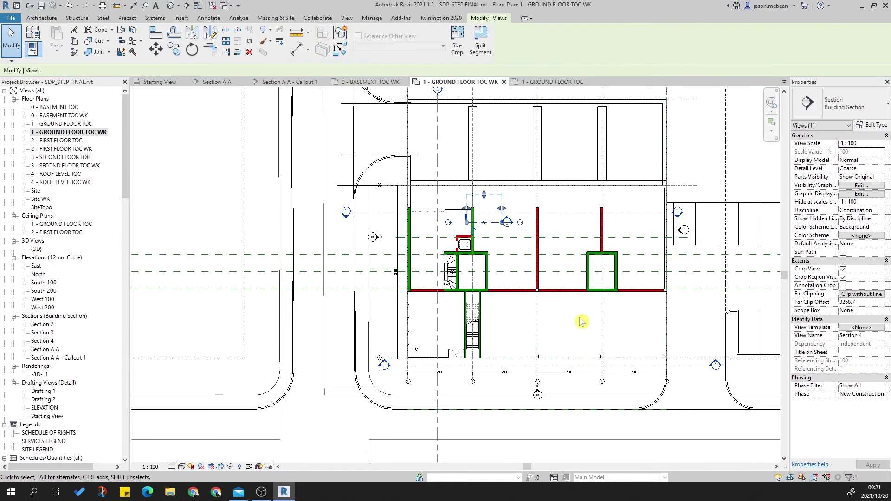
{"action": "key", "text": "Delete"}
{"action": "left_click", "coordinate": [485, 278]}
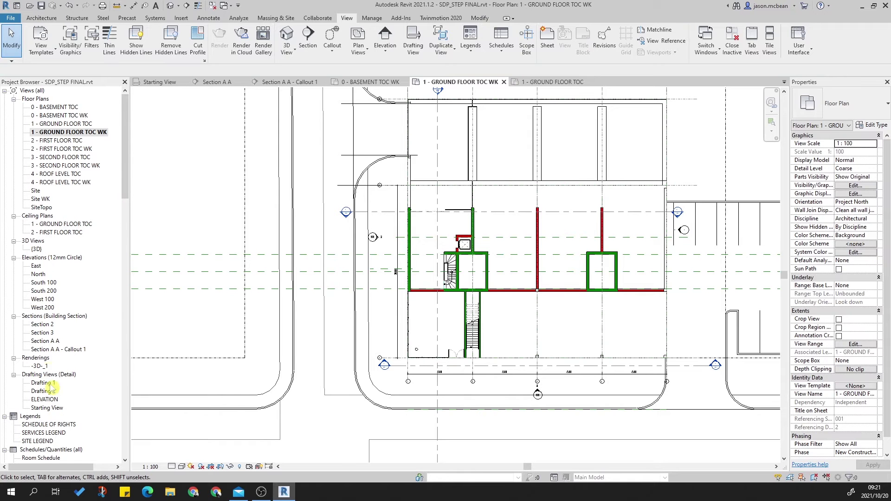
Open the Section A A view to look at its callout, and open the Section A A - Callout 1 view.
{"action": "double_click", "coordinate": [46, 341]}
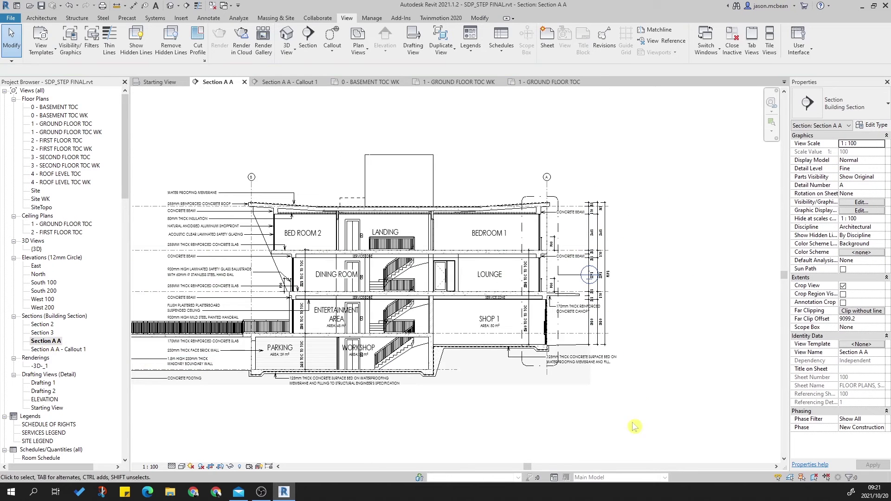
{"action": "scroll", "coordinate": [556, 295], "scroll_direction": "up", "scroll_amount": 3}
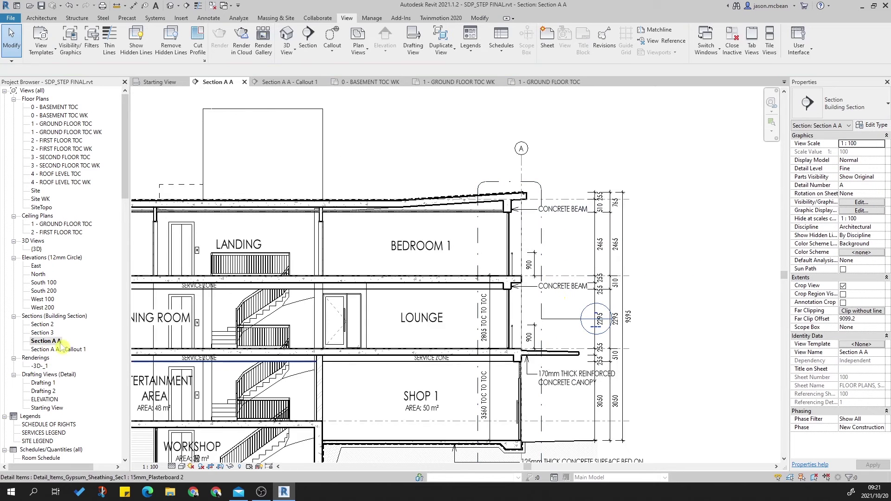
{"action": "double_click", "coordinate": [74, 350]}
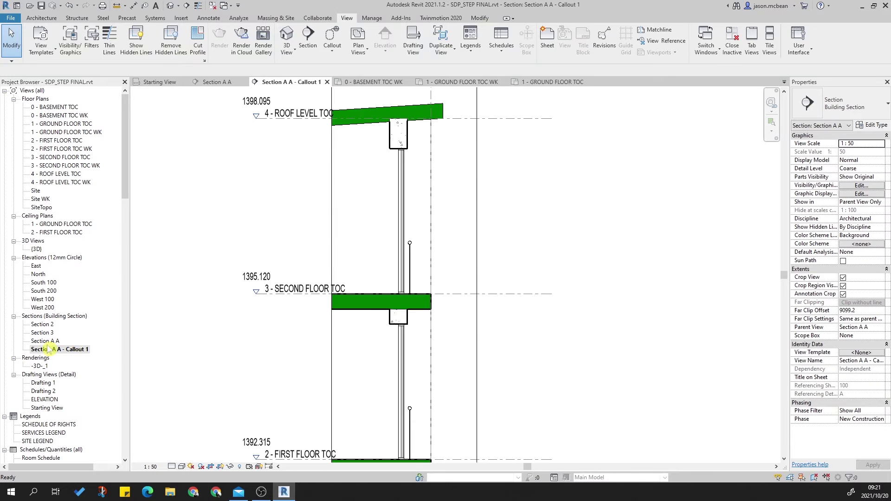
Rename the Section A A - Callout 1 view as Strip Section 1.
{"action": "right_click", "coordinate": [86, 348]}
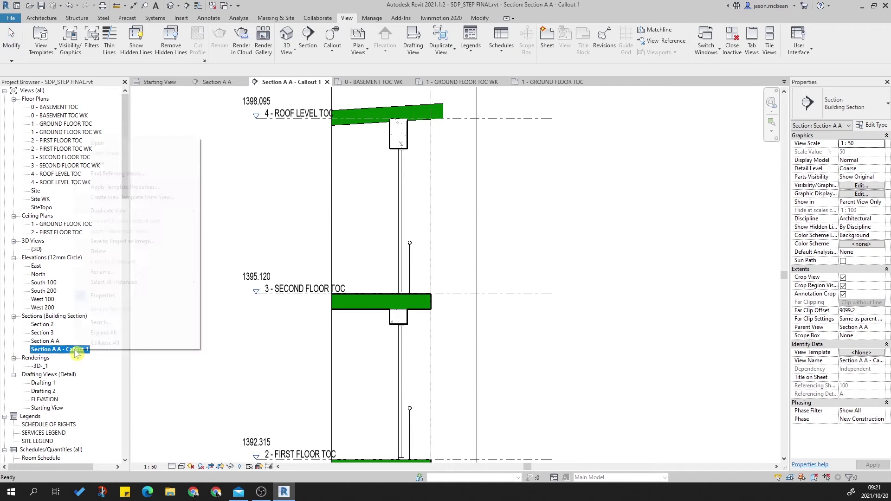
{"action": "left_click", "coordinate": [110, 272]}
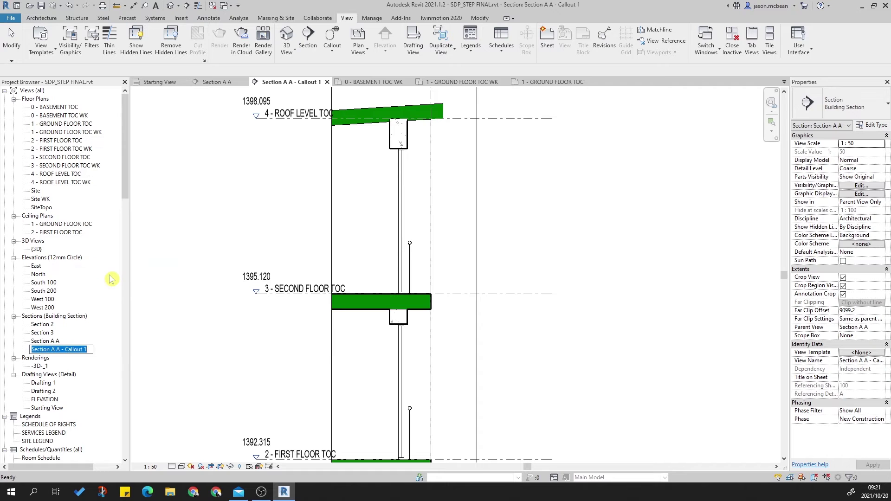
{"action": "type", "text": "sTIRP"}
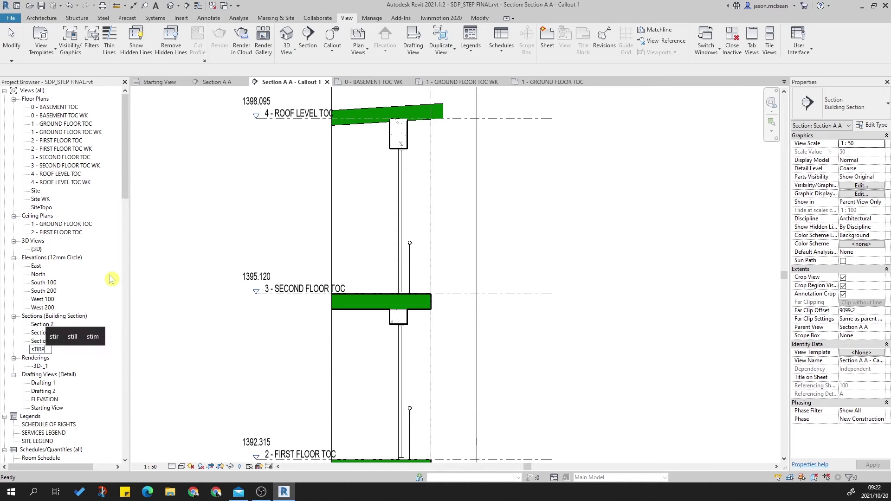
{"action": "key", "text": "BackSpace"}
{"action": "key", "text": "BackSpace"}
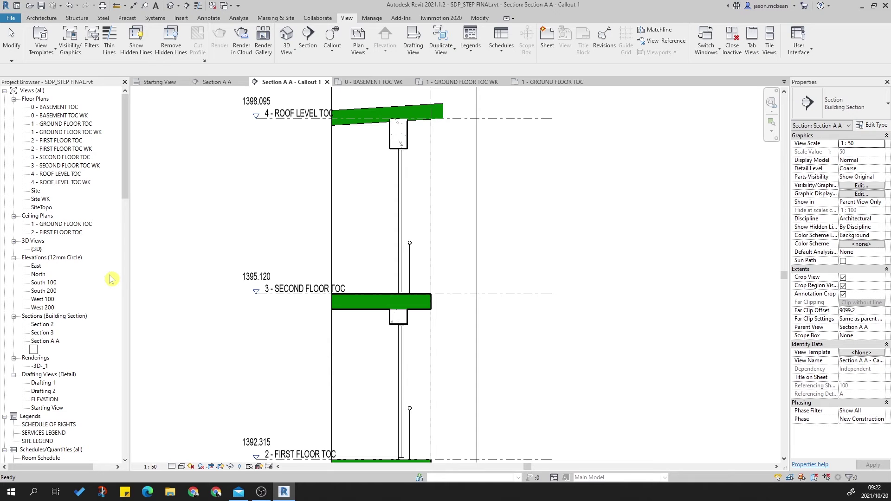
{"action": "type", "text": "trip Sectio"}
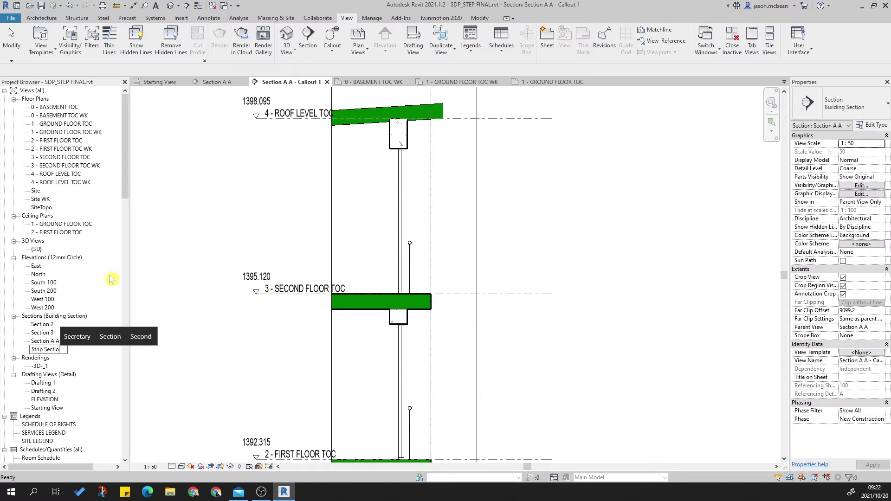
{"action": "type", "text": "n 1"}
{"action": "key", "text": "Return"}
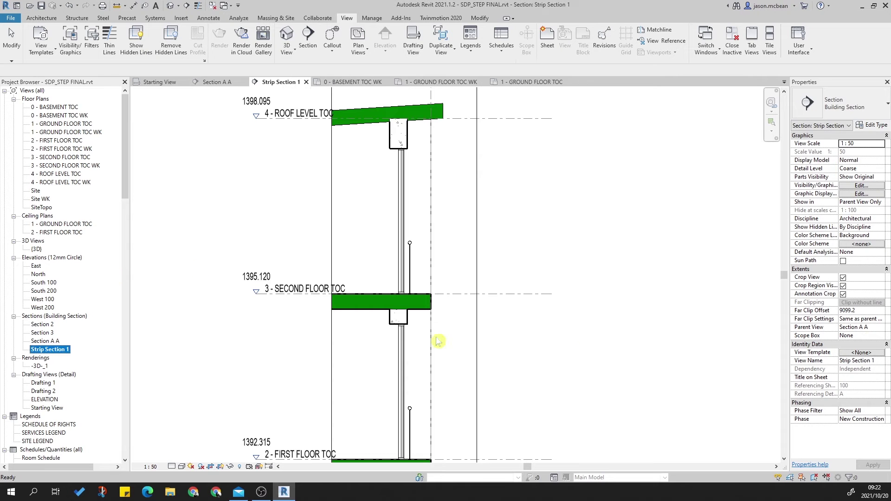
Set the detail level of the Strip Section 1 view to Fine.
{"action": "scroll", "coordinate": [552, 312], "scroll_direction": "down", "scroll_amount": 4}
{"action": "middle_click", "coordinate": [549, 290]}
{"action": "middle_click", "coordinate": [548, 291]}
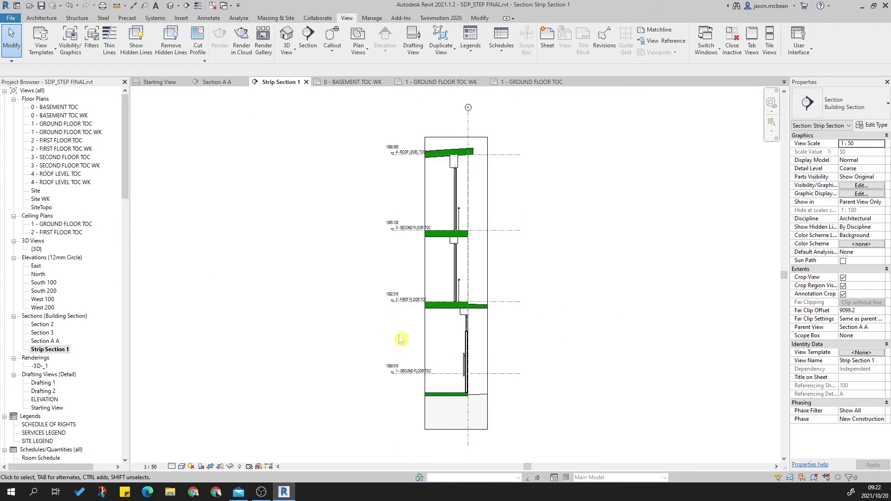
{"action": "middle_click_drag", "start_coordinate": [503, 305], "coordinate": [394, 304]}
{"action": "scroll", "coordinate": [324, 317], "scroll_direction": "up", "scroll_amount": 3}
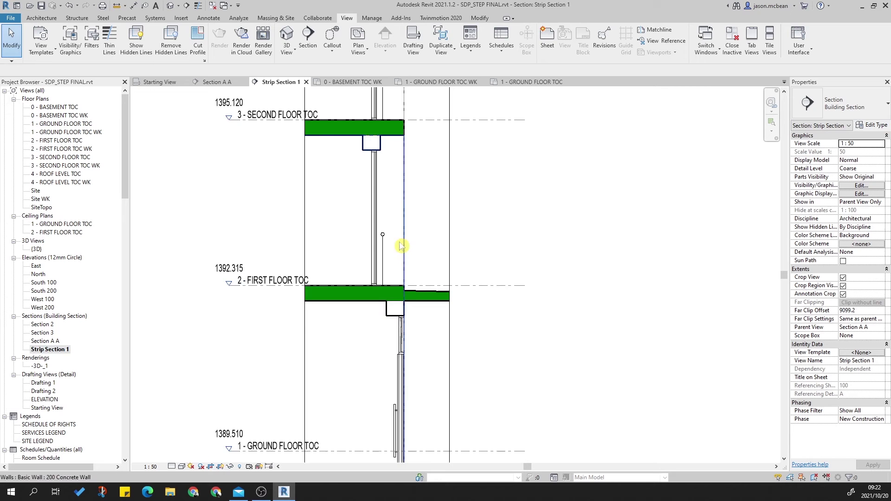
{"action": "left_click", "coordinate": [172, 467]}
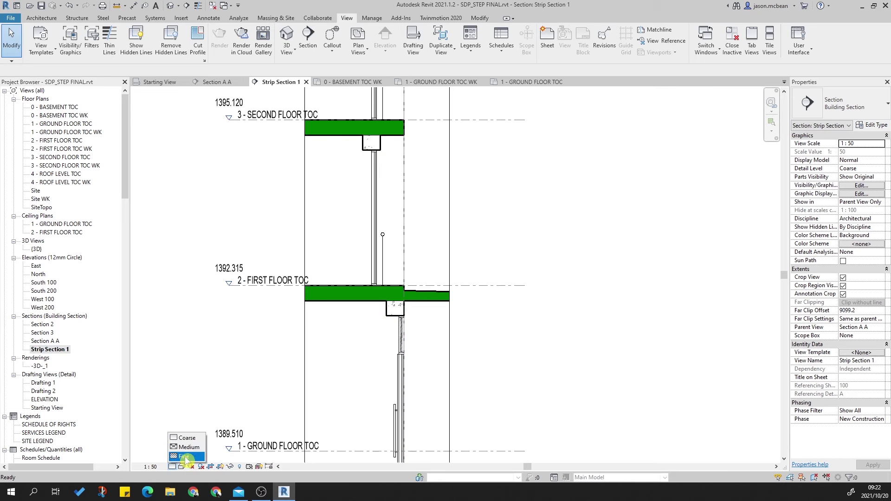
{"action": "left_click", "coordinate": [183, 456]}
Set the scale of the Strip Section 1 view to 1 : 20.
{"action": "scroll", "coordinate": [230, 368], "scroll_direction": "down", "scroll_amount": 4}
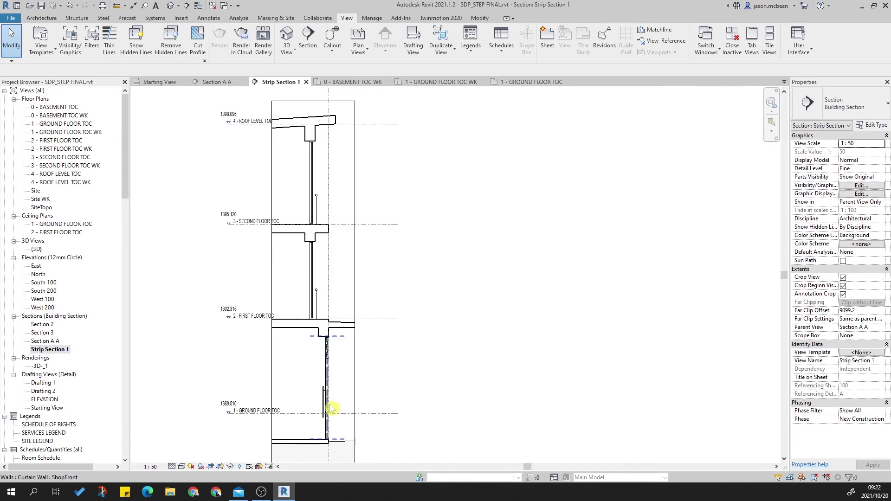
{"action": "middle_click_drag", "start_coordinate": [363, 373], "coordinate": [360, 311]}
{"action": "left_click", "coordinate": [145, 468]}
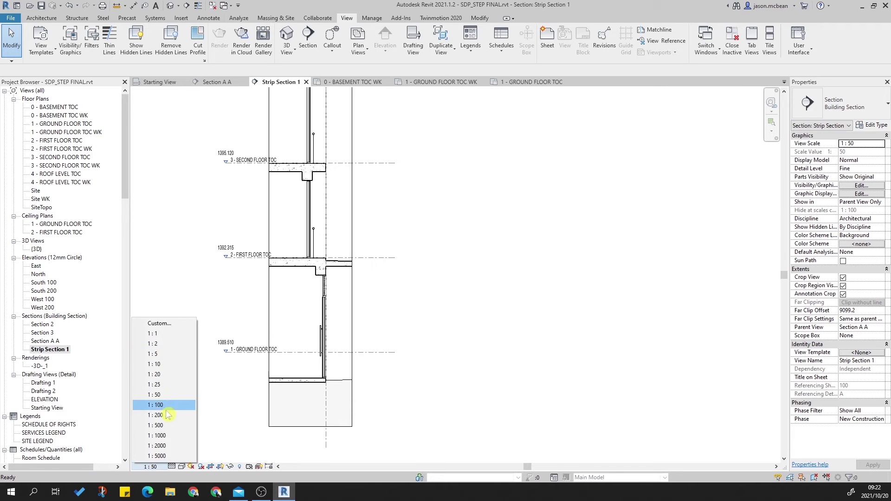
{"action": "left_click", "coordinate": [165, 374]}
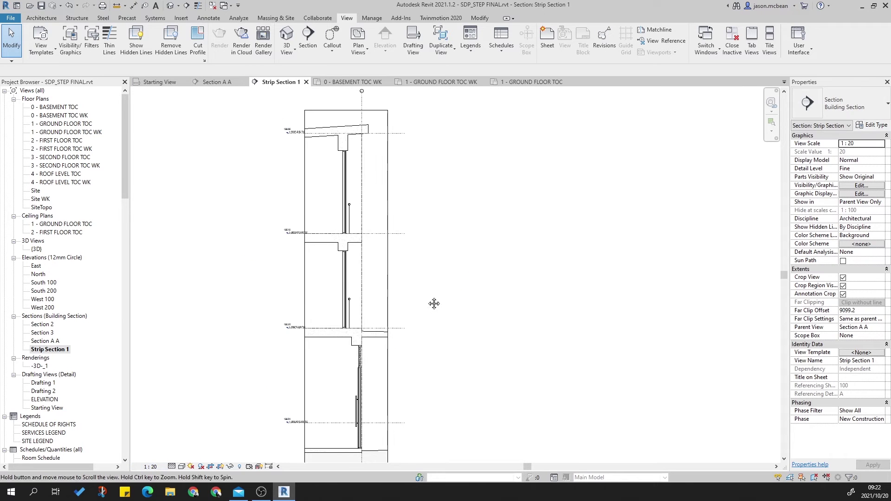
{"action": "scroll", "coordinate": [348, 364], "scroll_direction": "up", "scroll_amount": 4}
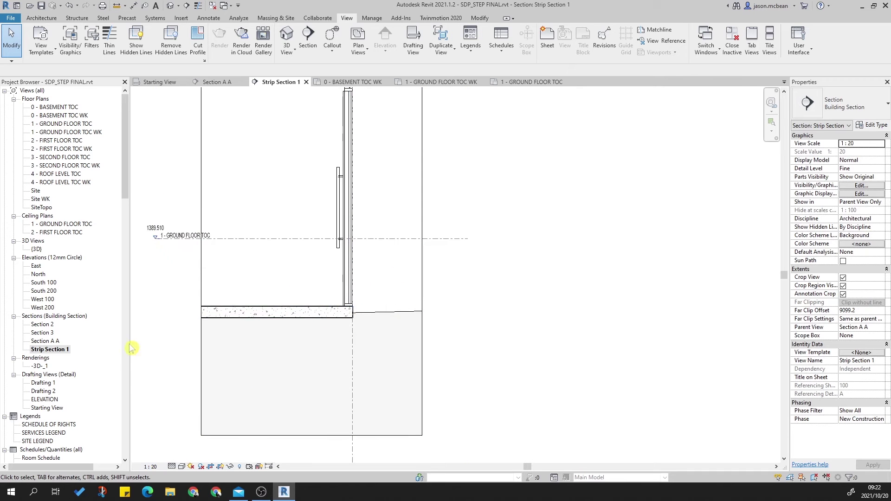
Examine the 5 DPC detail lines under the Shop 1 surface bed edge in Section A A, and return to Strip Section 1.
{"action": "double_click", "coordinate": [60, 342]}
{"action": "scroll", "coordinate": [616, 154], "scroll_direction": "up", "scroll_amount": 1}
{"action": "scroll", "coordinate": [441, 303], "scroll_direction": "up", "scroll_amount": 4}
{"action": "scroll", "coordinate": [443, 301], "scroll_direction": "up", "scroll_amount": 5}
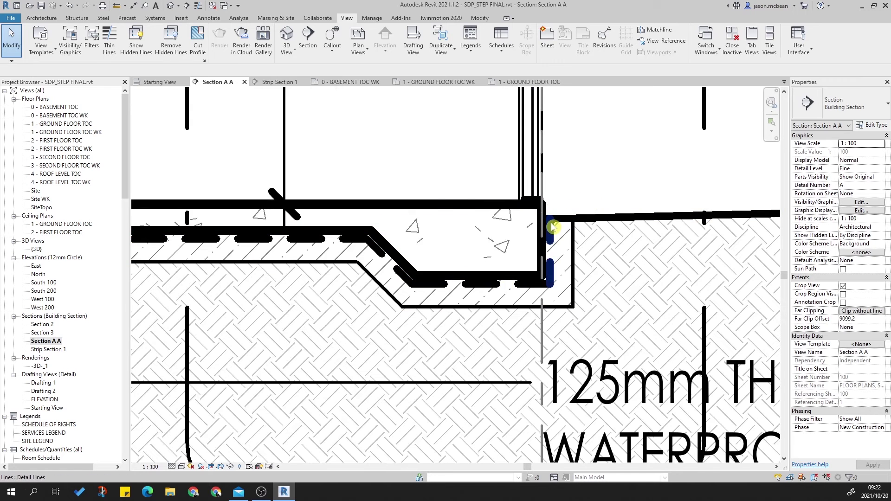
{"action": "left_click", "coordinate": [551, 270]}
{"action": "left_click", "coordinate": [440, 284], "text": "ctrl"}
{"action": "left_click", "coordinate": [380, 253], "text": "ctrl"}
{"action": "left_click", "coordinate": [348, 240], "text": "ctrl"}
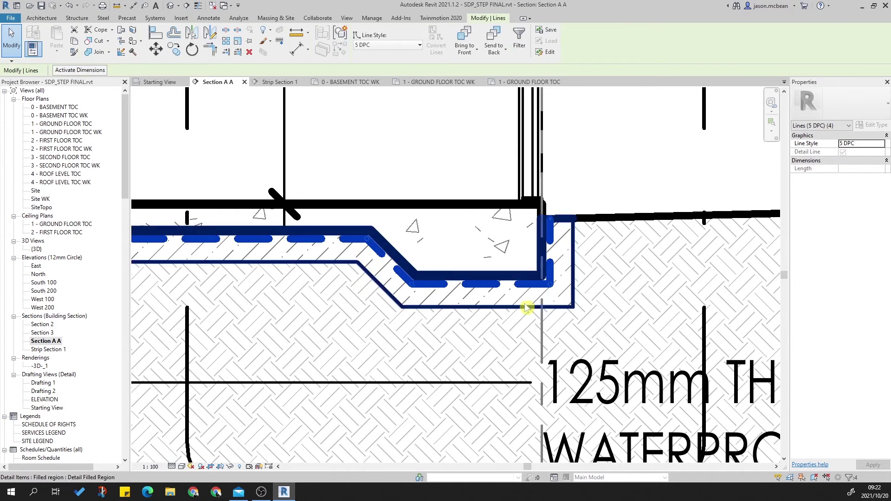
{"action": "scroll", "coordinate": [594, 253], "scroll_direction": "down", "scroll_amount": 1}
{"action": "scroll", "coordinate": [591, 249], "scroll_direction": "down", "scroll_amount": 1}
{"action": "scroll", "coordinate": [590, 249], "scroll_direction": "down", "scroll_amount": 3}
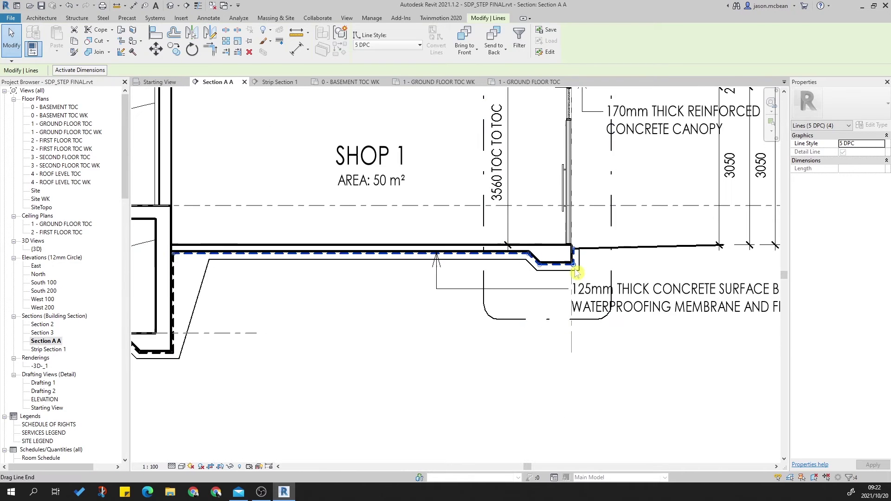
{"action": "key", "text": "Escape"}
{"action": "middle_click_drag", "start_coordinate": [663, 361], "coordinate": [589, 445]}
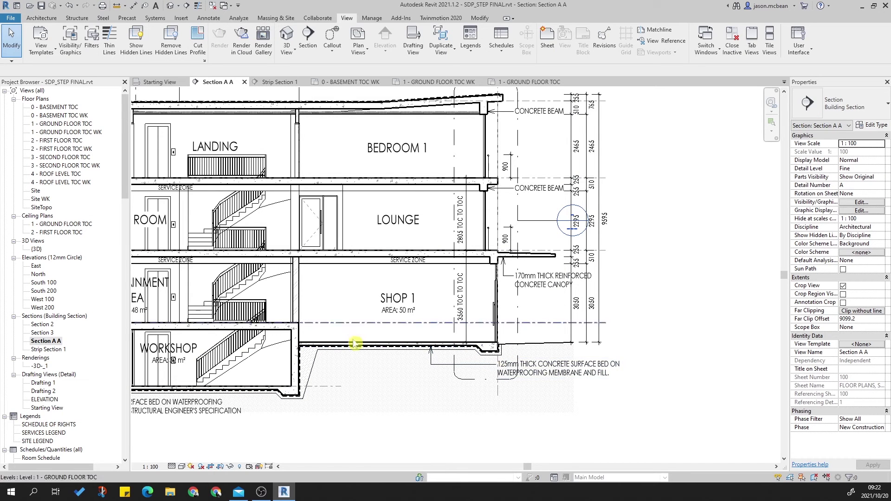
{"action": "double_click", "coordinate": [51, 349]}
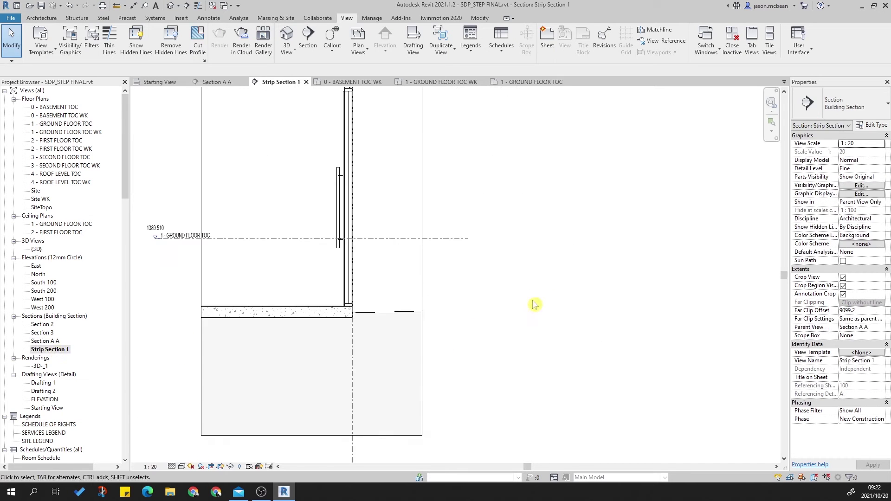
{"action": "scroll", "coordinate": [521, 268], "scroll_direction": "down", "scroll_amount": 3}
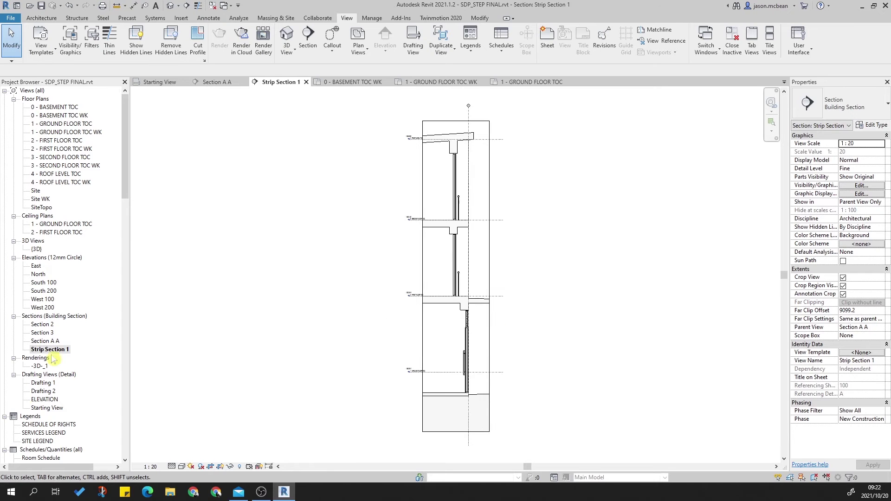
Create a new sheet without a title block, and delete that sheet again.
{"action": "scroll", "coordinate": [58, 418], "scroll_direction": "down", "scroll_amount": 2}
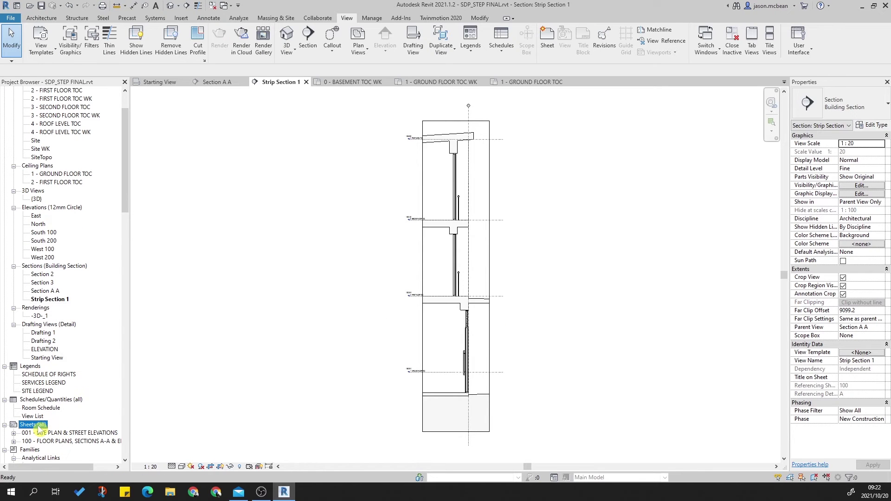
{"action": "right_click", "coordinate": [39, 426]}
{"action": "left_click", "coordinate": [69, 351]}
{"action": "double_click", "coordinate": [393, 158]}
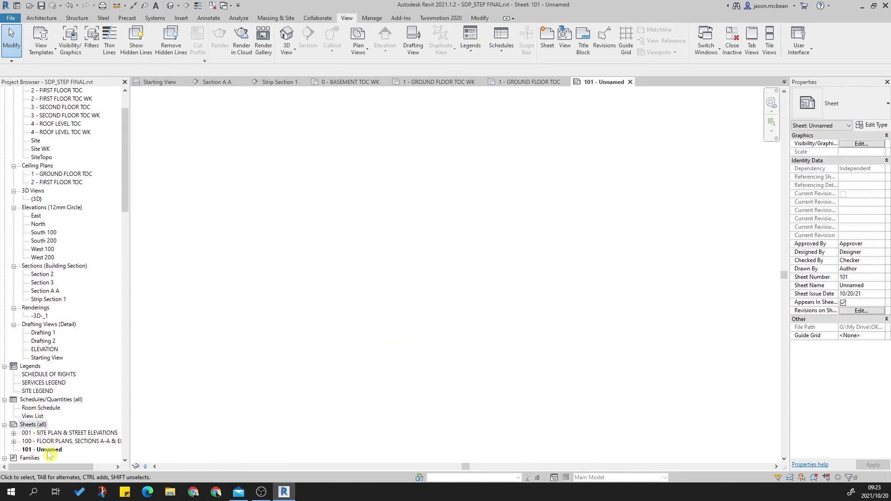
{"action": "right_click", "coordinate": [49, 450]}
{"action": "left_click", "coordinate": [74, 352]}
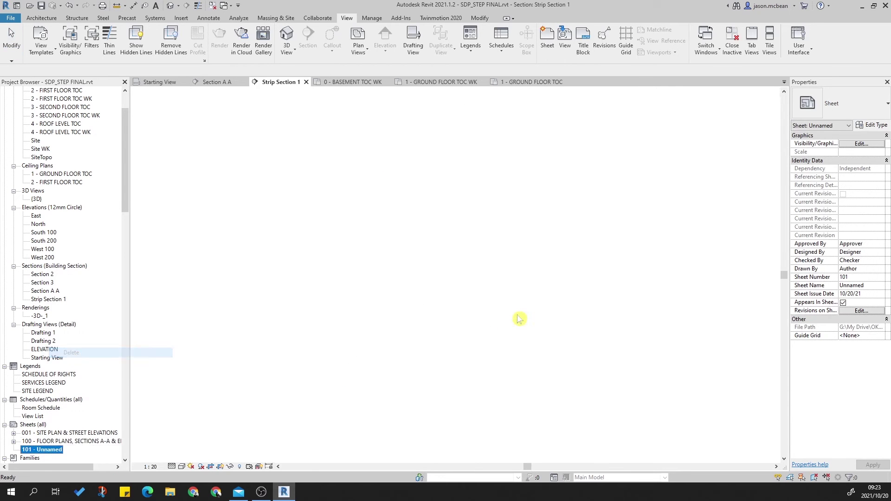
Create a new sheet with the Boukunde_Title_Blocks_A1 : Standard title block.
{"action": "right_click", "coordinate": [79, 442]}
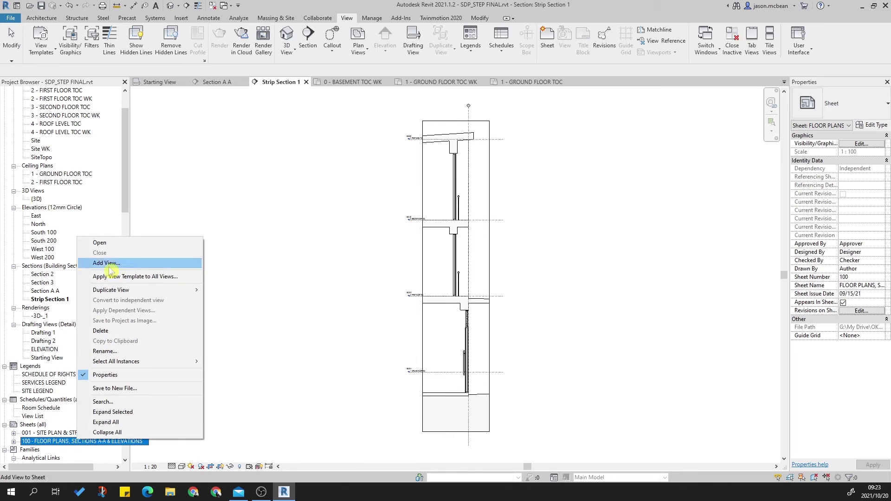
{"action": "left_click", "coordinate": [33, 424]}
{"action": "right_click", "coordinate": [37, 424]}
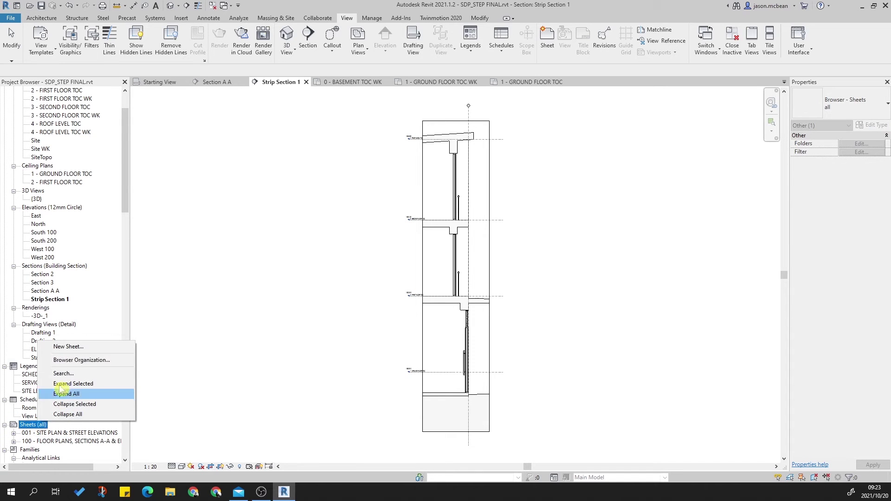
{"action": "left_click", "coordinate": [63, 348]}
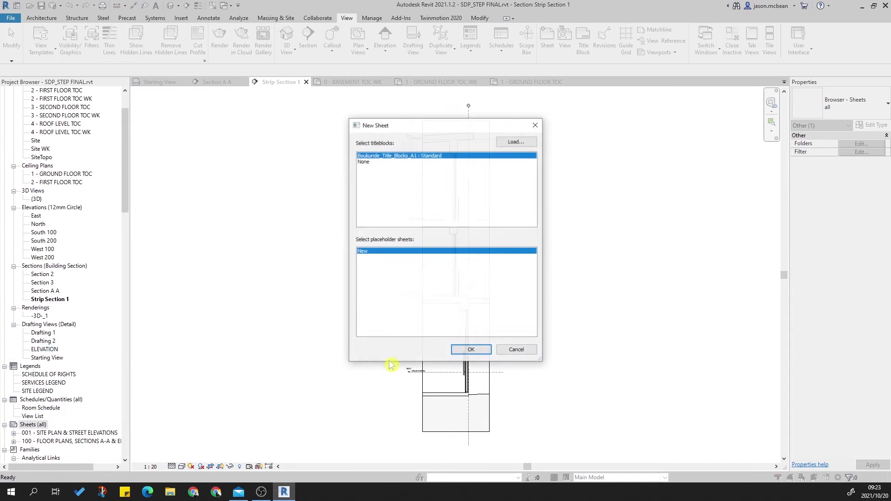
{"action": "left_click", "coordinate": [465, 353]}
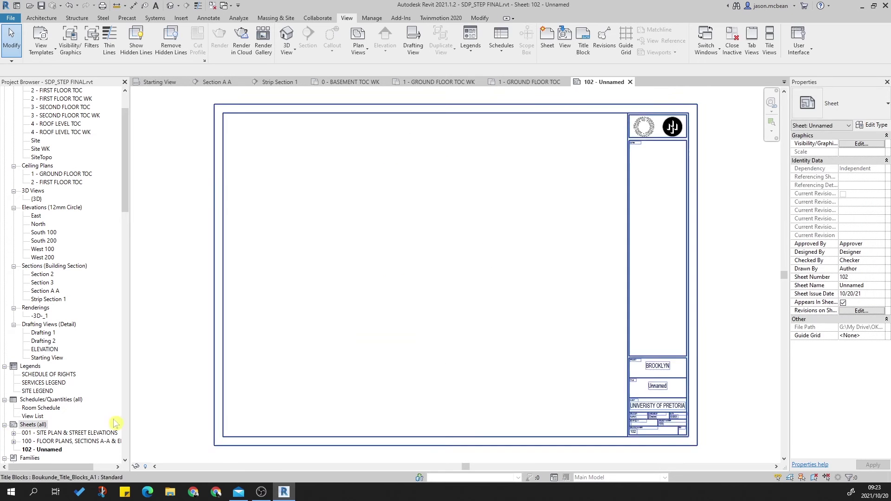
Place the Strip Section 1 view on sheet 102, along the inner edge of the border opposite the title block.
{"action": "left_click", "coordinate": [42, 290]}
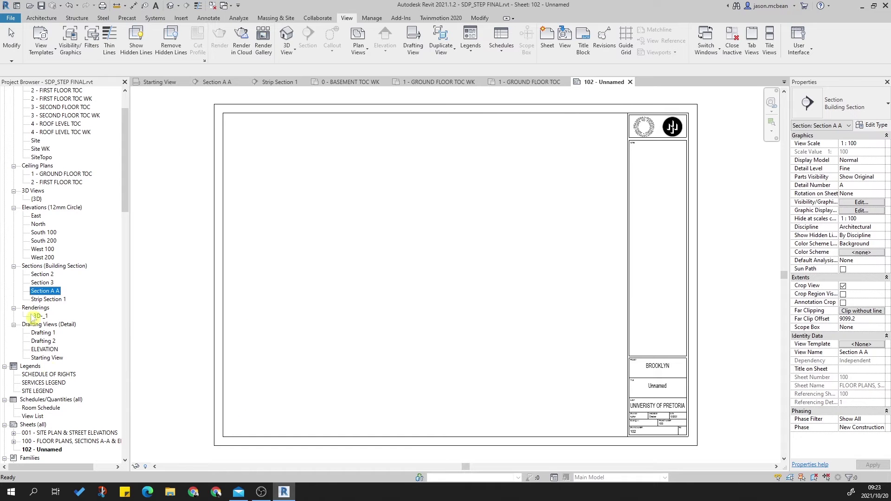
{"action": "left_click", "coordinate": [46, 299]}
{"action": "left_click_drag", "start_coordinate": [349, 324], "coordinate": [348, 322]}
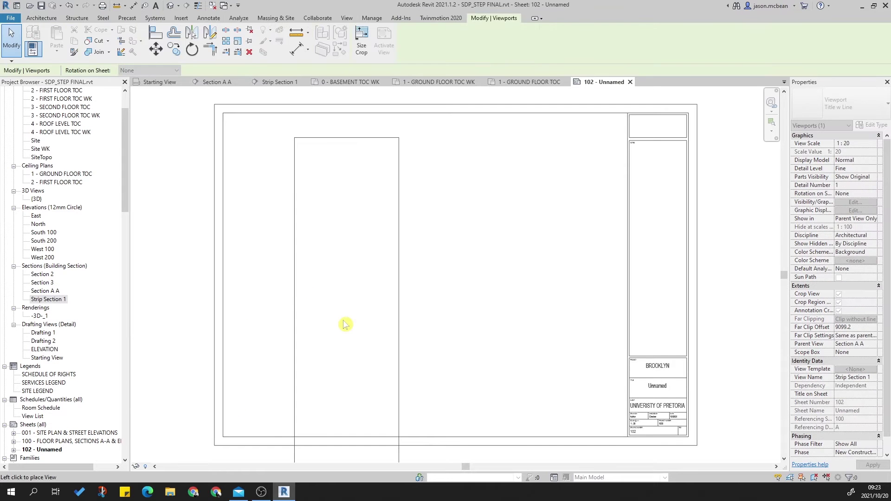
{"action": "left_click", "coordinate": [288, 277]}
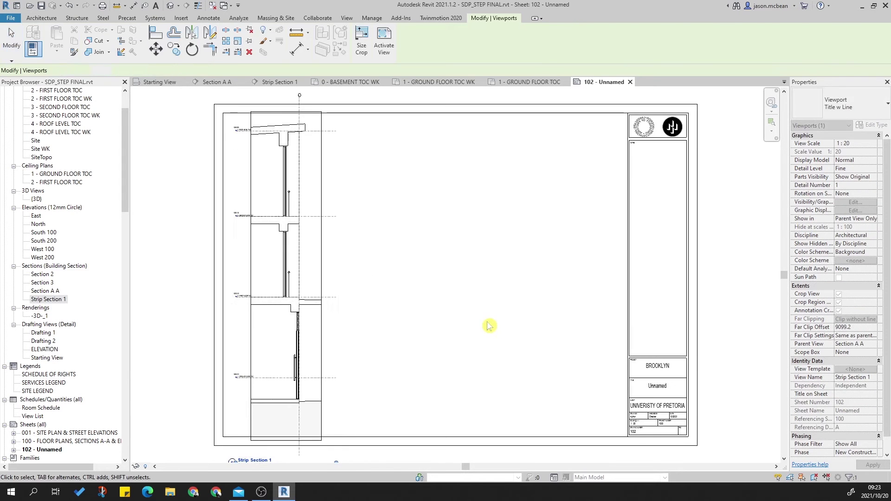
{"action": "scroll", "coordinate": [483, 321], "scroll_direction": "down", "scroll_amount": 1}
{"action": "scroll", "coordinate": [326, 266], "scroll_direction": "up", "scroll_amount": 2}
{"action": "scroll", "coordinate": [375, 244], "scroll_direction": "down", "scroll_amount": 1}
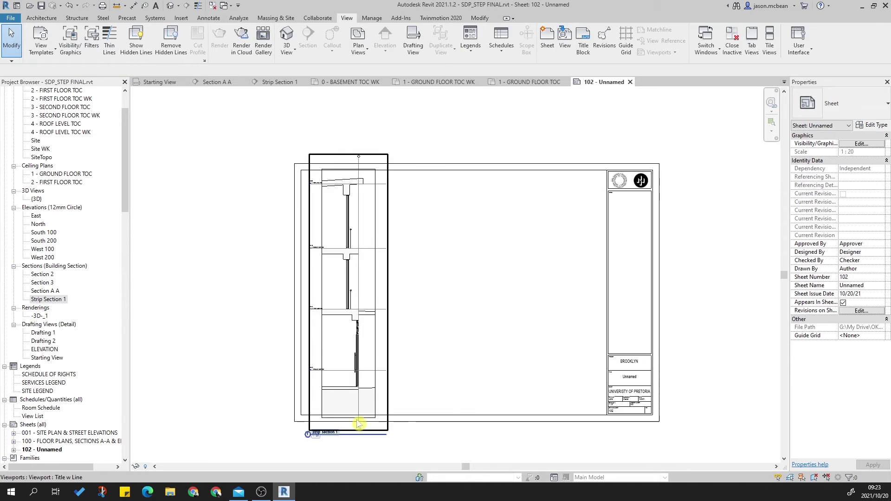
Examine how the placed Strip Section 1 view fits within the A1 border of sheet 102, from the roof down to the ground.
{"action": "scroll", "coordinate": [309, 371], "scroll_direction": "down", "scroll_amount": 1}
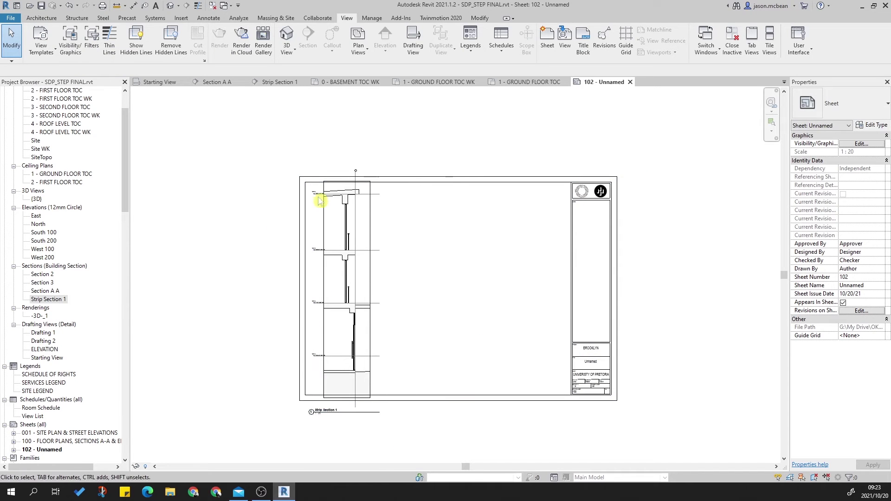
{"action": "scroll", "coordinate": [338, 255], "scroll_direction": "up", "scroll_amount": 1}
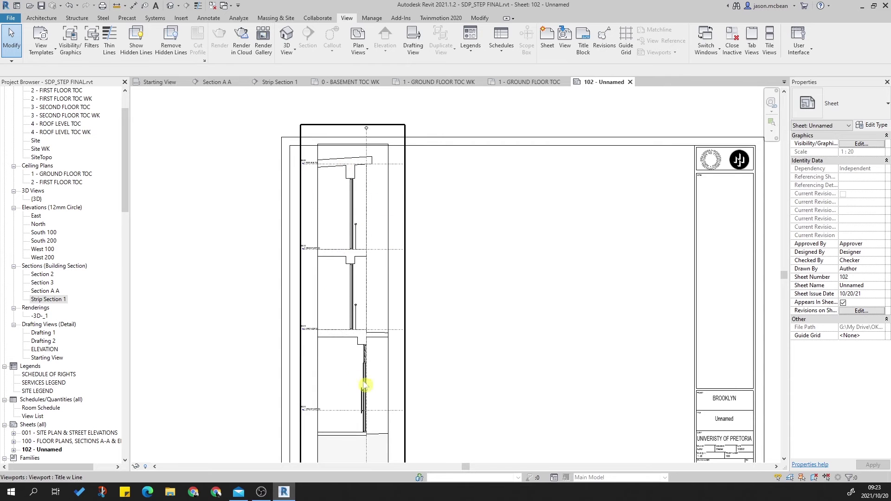
{"action": "middle_click_drag", "start_coordinate": [447, 357], "coordinate": [439, 266]}
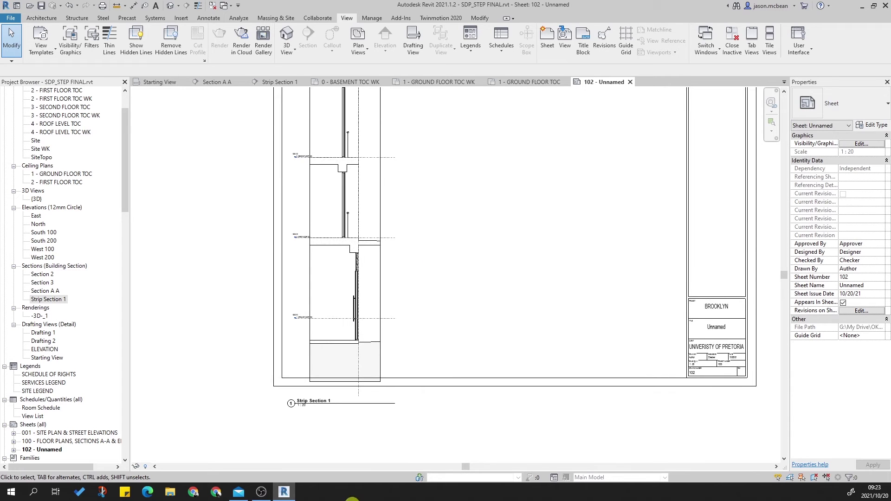
{"action": "scroll", "coordinate": [409, 371], "scroll_direction": "down", "scroll_amount": 3}
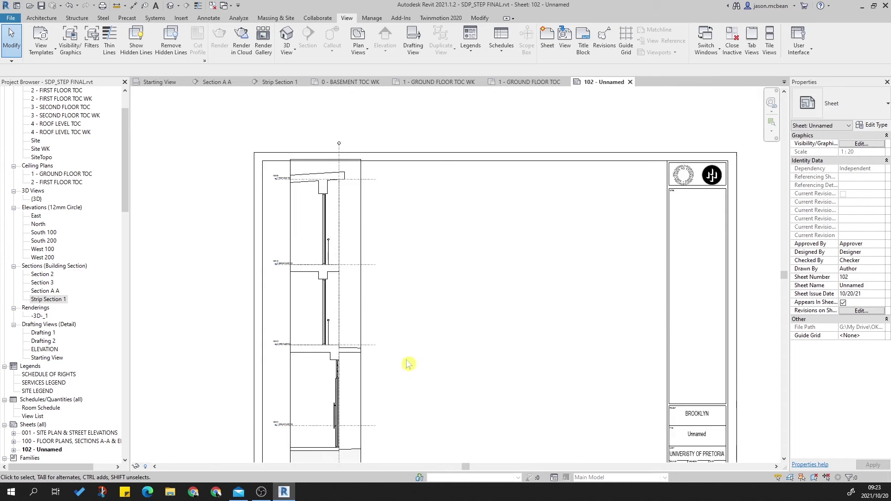
{"action": "scroll", "coordinate": [398, 380], "scroll_direction": "up", "scroll_amount": 3}
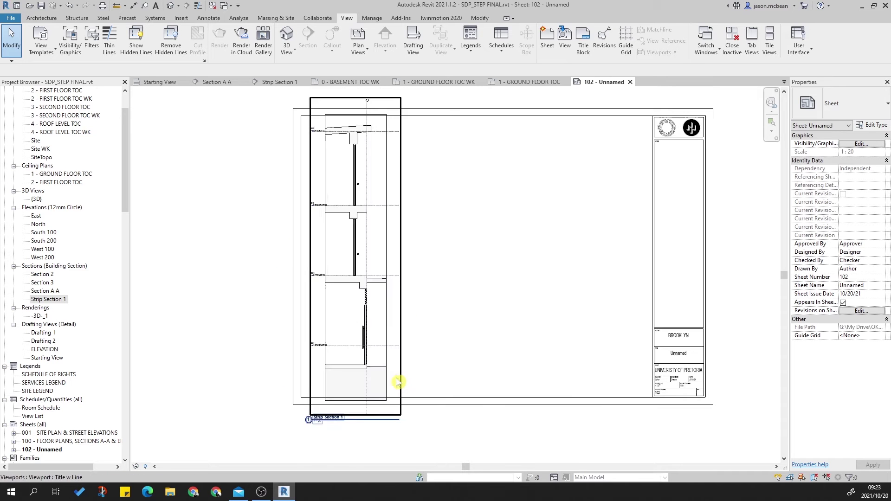
{"action": "middle_click", "coordinate": [467, 294]}
{"action": "middle_click", "coordinate": [467, 295]}
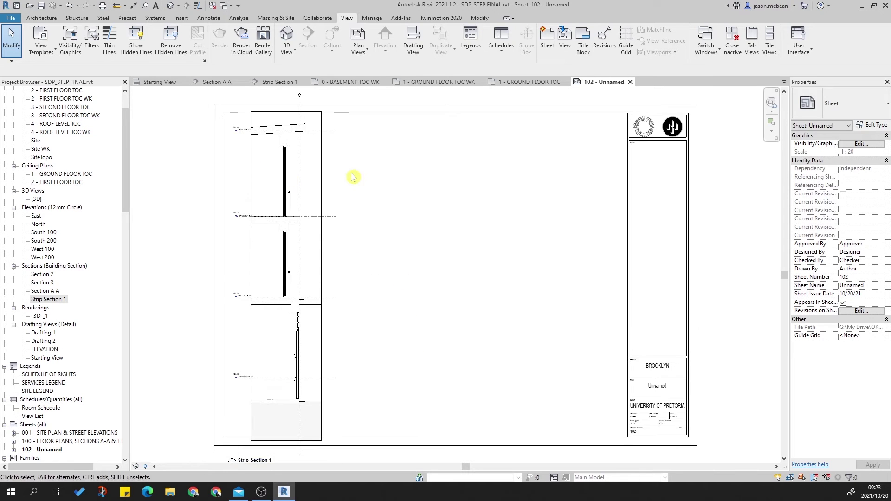
{"action": "middle_click_drag", "start_coordinate": [385, 181], "coordinate": [402, 174]}
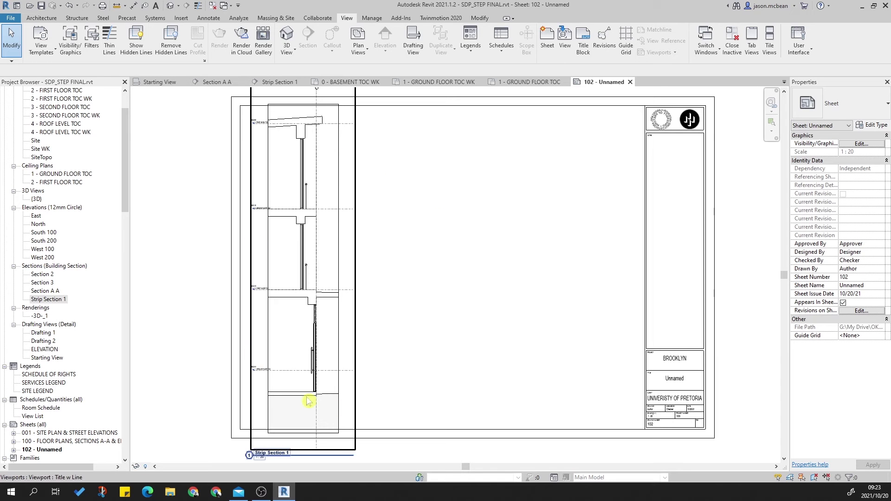
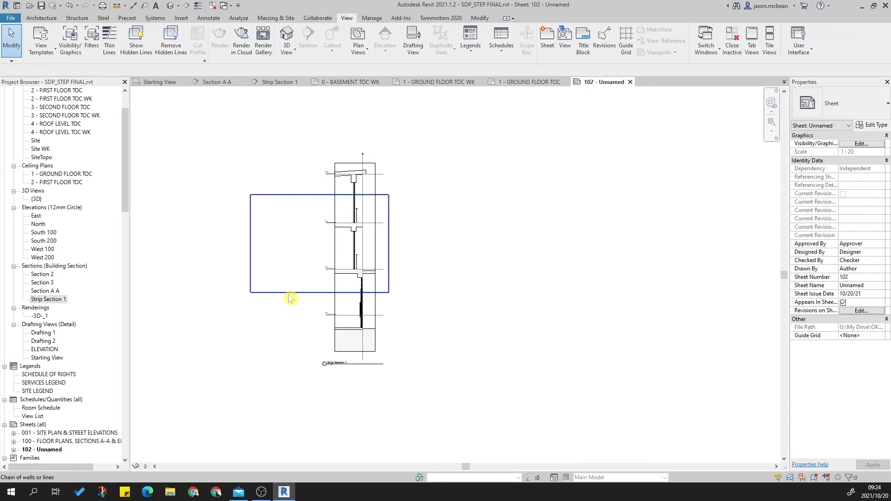
Move the line rectangle on sheet 102 so it encloses the strip section's width, and set the rectangle's width to 594.
{"action": "left_click_drag", "start_coordinate": [301, 292], "coordinate": [354, 297]}
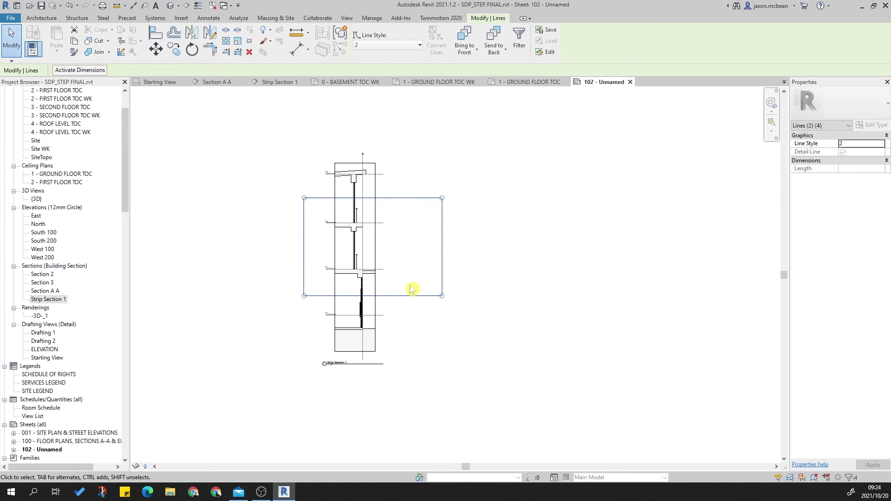
{"action": "left_click", "coordinate": [372, 315]}
{"action": "type", "text": "594"}
{"action": "key", "text": "Return"}
Set the height of the line rectangle on sheet 102 to 420 by repositioning its lower edge.
{"action": "left_click", "coordinate": [438, 297]}
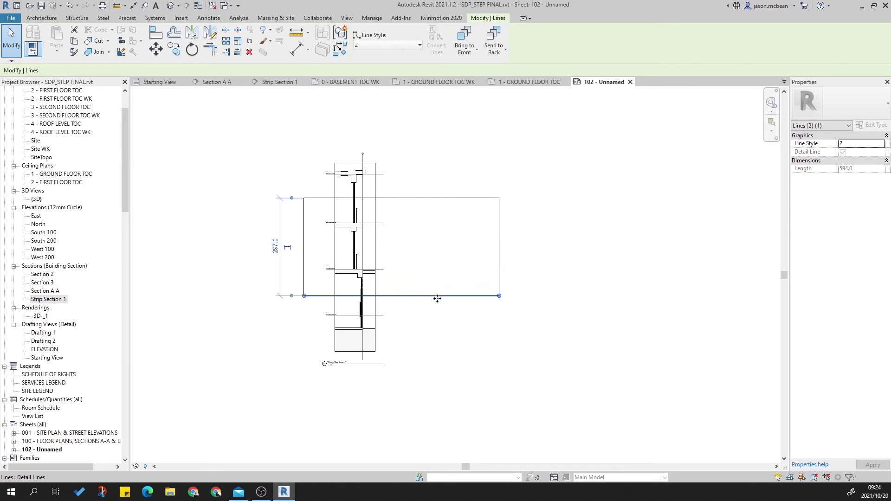
{"action": "left_click", "coordinate": [287, 247]}
{"action": "key", "text": "Escape"}
{"action": "left_click", "coordinate": [318, 296]}
{"action": "left_click", "coordinate": [278, 249]}
{"action": "type", "text": "420"}
{"action": "key", "text": "Return"}
{"action": "key", "text": "Escape"}
{"action": "left_click", "coordinate": [280, 253]}
{"action": "key", "text": "Delete"}
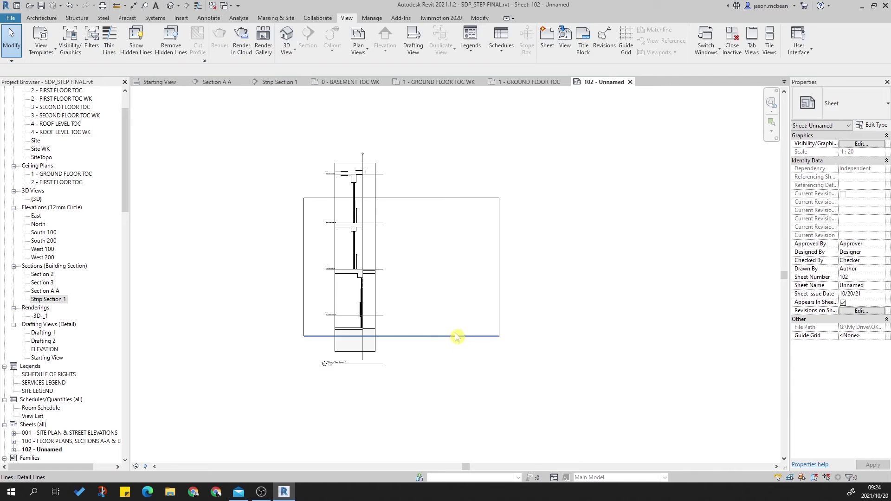
Offset the whole chain of rectangle lines inward by 10, without keeping a copy of the original lines.
{"action": "key", "text": "Tab"}
{"action": "left_click", "coordinate": [456, 338]}
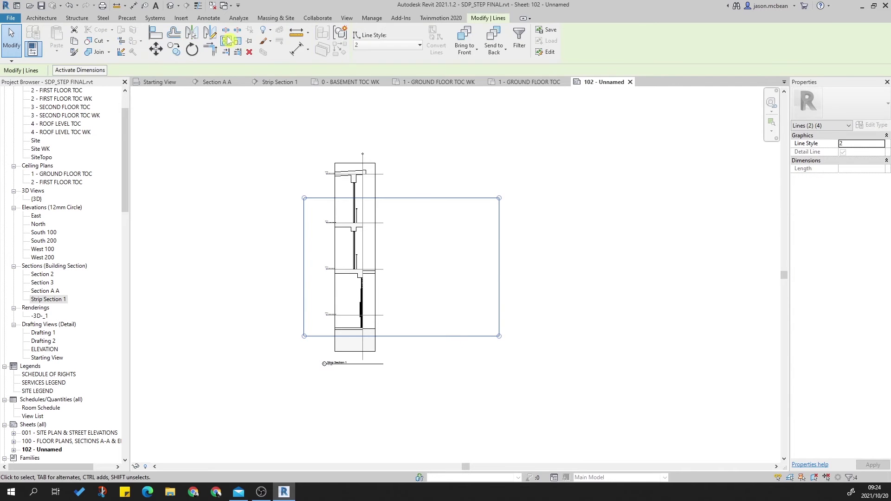
{"action": "left_click", "coordinate": [174, 33]}
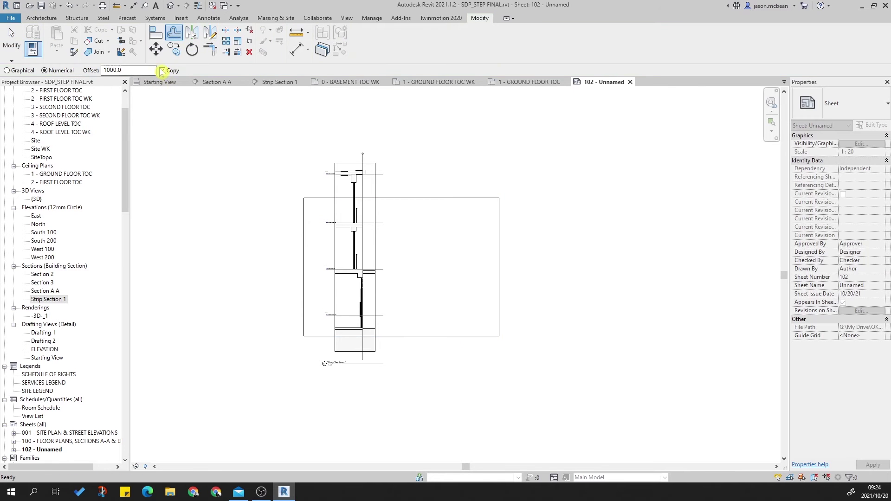
{"action": "left_click_drag", "start_coordinate": [133, 72], "coordinate": [103, 73]}
{"action": "type", "text": "10.0"}
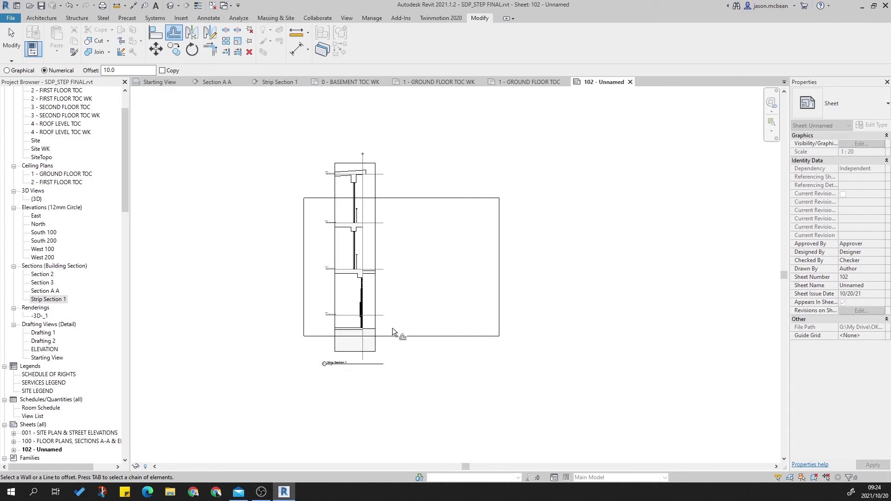
{"action": "key", "text": "Tab"}
{"action": "left_click", "coordinate": [393, 333]}
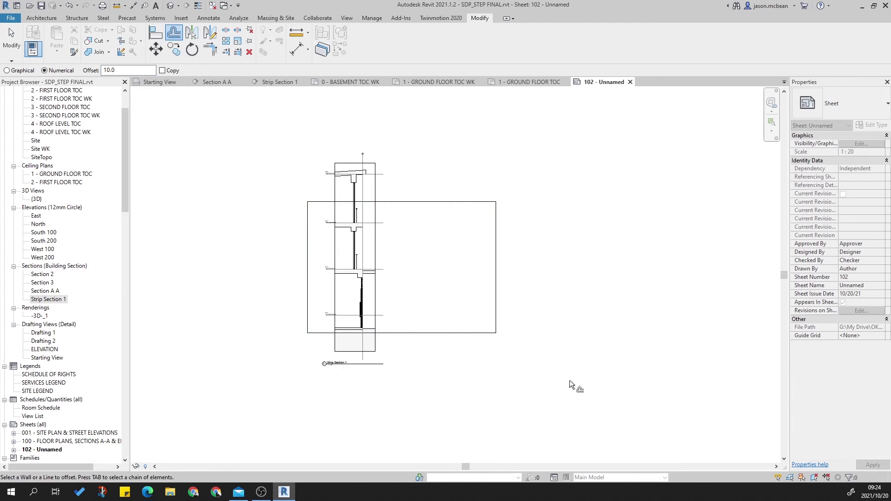
{"action": "key", "text": "Escape"}
Examine how the placed Strip Section 1 view fits against the height and width of the rectangle on sheet 102.
{"action": "scroll", "coordinate": [404, 242], "scroll_direction": "up", "scroll_amount": 2}
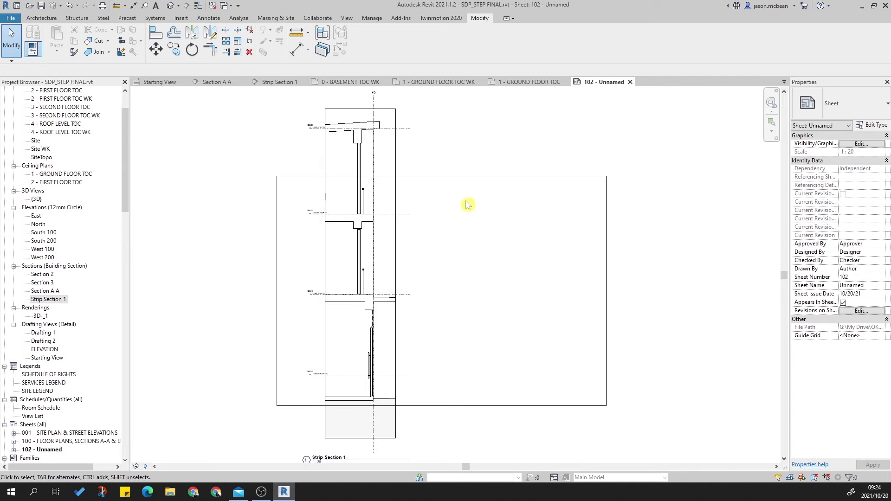
{"action": "scroll", "coordinate": [449, 388], "scroll_direction": "down", "scroll_amount": 2}
{"action": "scroll", "coordinate": [432, 389], "scroll_direction": "up", "scroll_amount": 1}
{"action": "left_click", "coordinate": [394, 289]}
{"action": "scroll", "coordinate": [376, 157], "scroll_direction": "up", "scroll_amount": 3}
{"action": "key", "text": "Escape"}
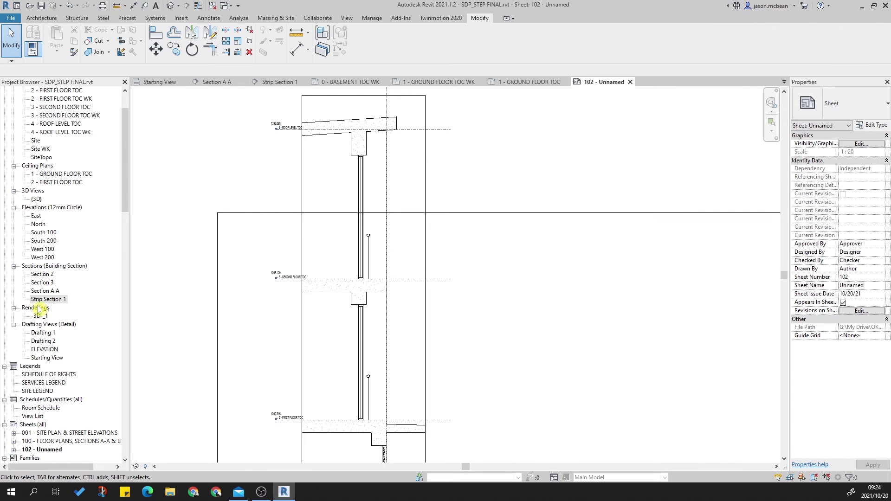
Open the Strip Section 1 view and duplicate it as a dependent view.
{"action": "double_click", "coordinate": [51, 298]}
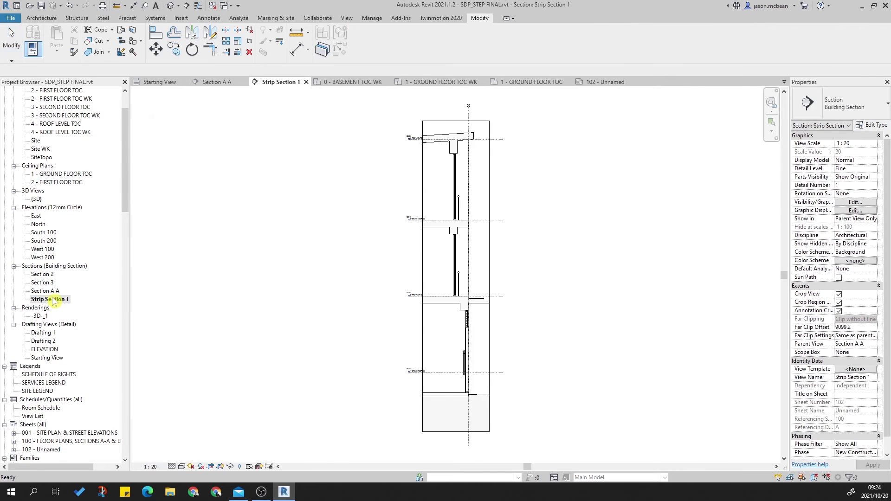
{"action": "middle_click_drag", "start_coordinate": [566, 253], "coordinate": [527, 241]}
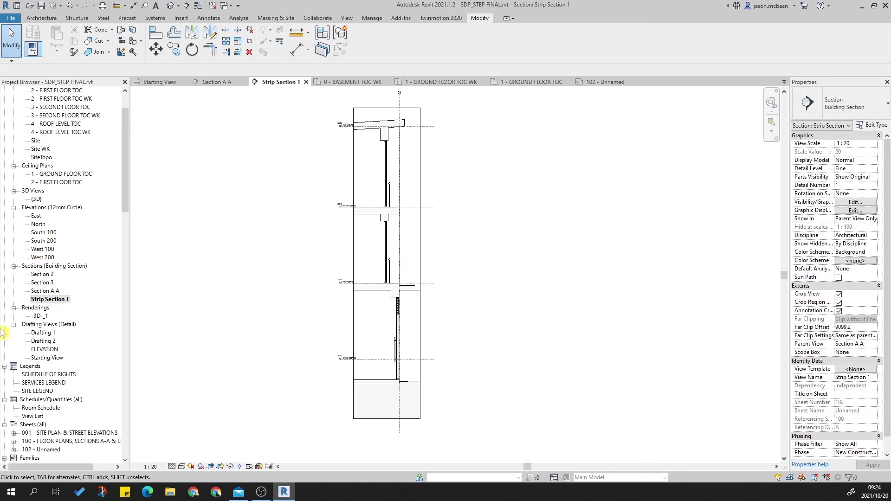
{"action": "right_click", "coordinate": [63, 300]}
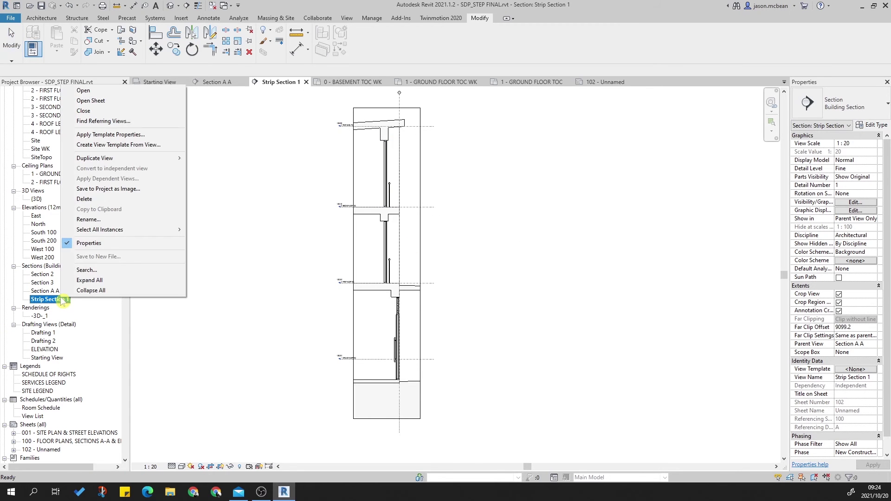
{"action": "mouse_move", "coordinate": [134, 163]}
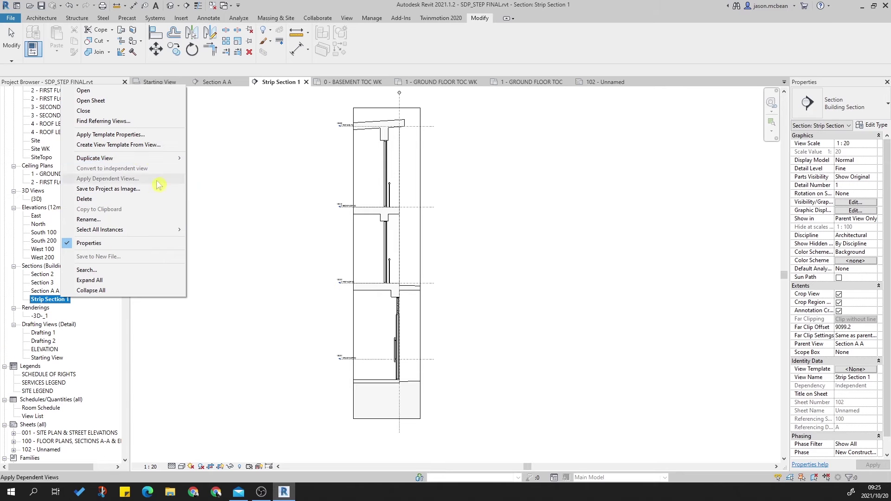
{"action": "mouse_move", "coordinate": [167, 159]}
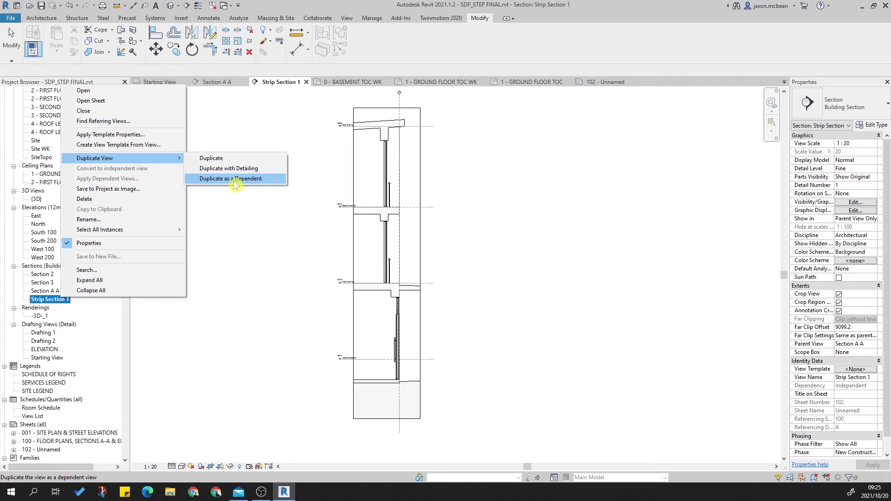
{"action": "left_click", "coordinate": [235, 185]}
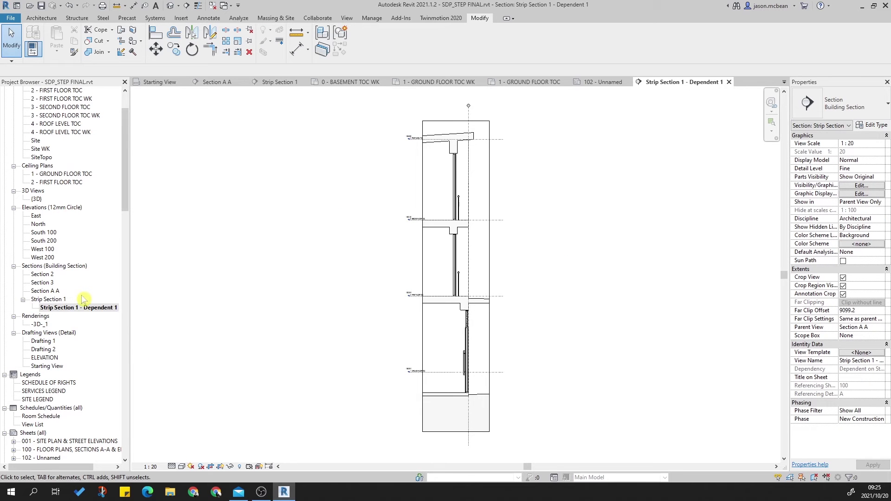
{"action": "middle_click_drag", "start_coordinate": [471, 259], "coordinate": [360, 281]}
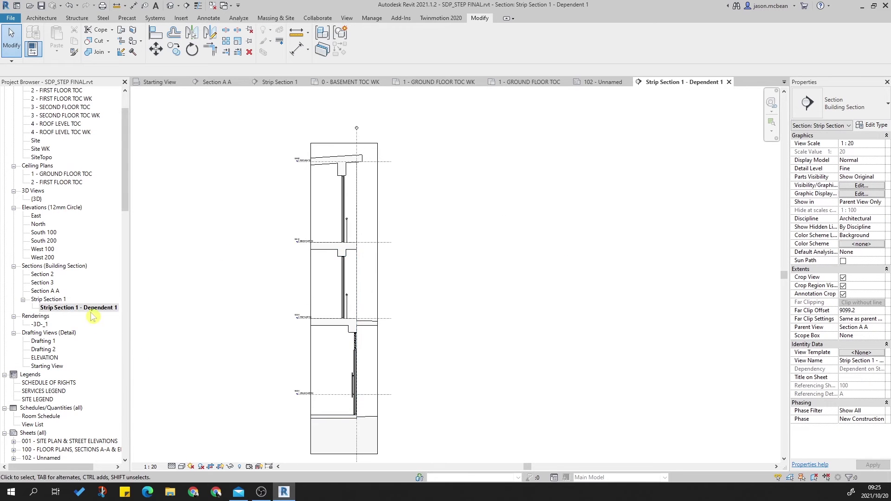
{"action": "left_click", "coordinate": [45, 300]}
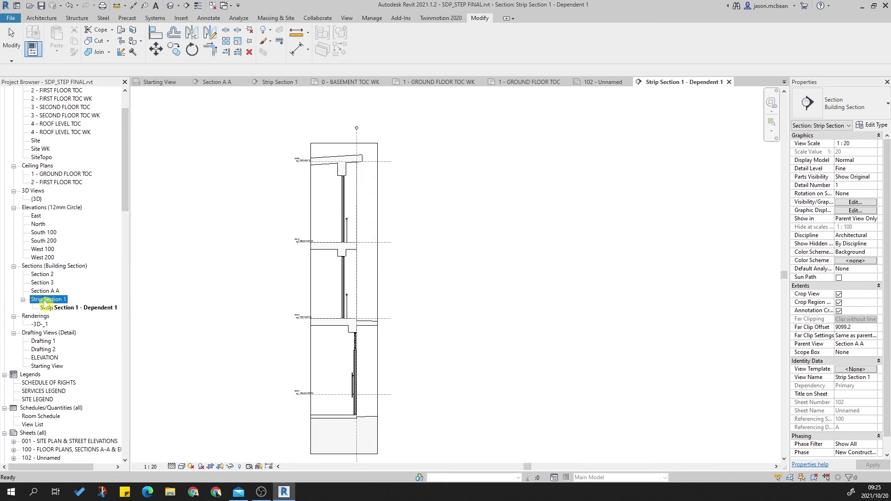
{"action": "left_click", "coordinate": [68, 309]}
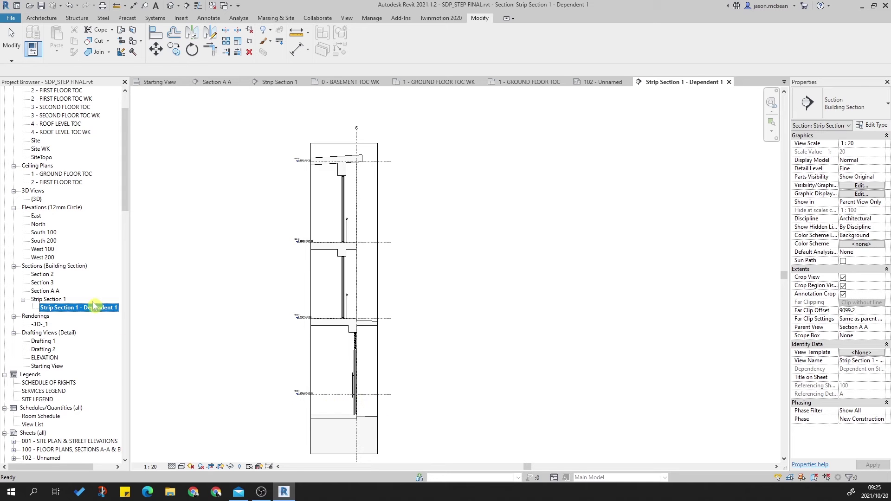
Duplicate Strip Section 1 as a dependent three more times.
{"action": "right_click", "coordinate": [62, 299]}
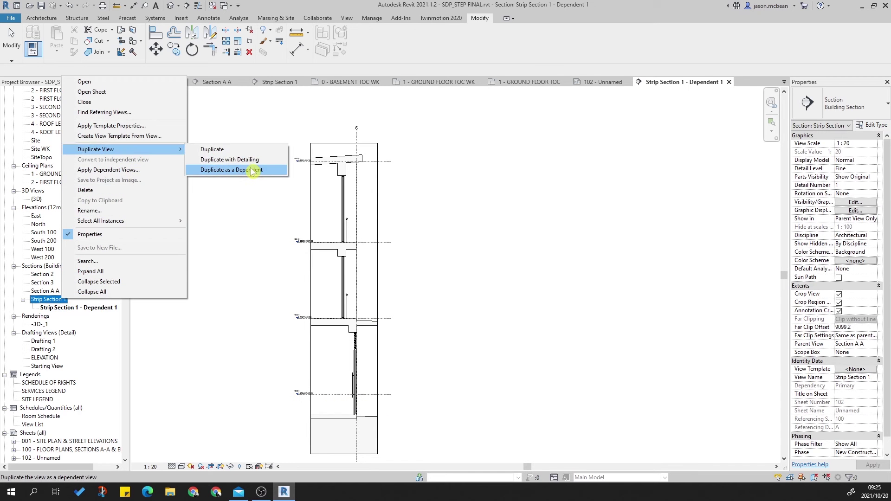
{"action": "left_click", "coordinate": [251, 171]}
{"action": "right_click", "coordinate": [51, 299]}
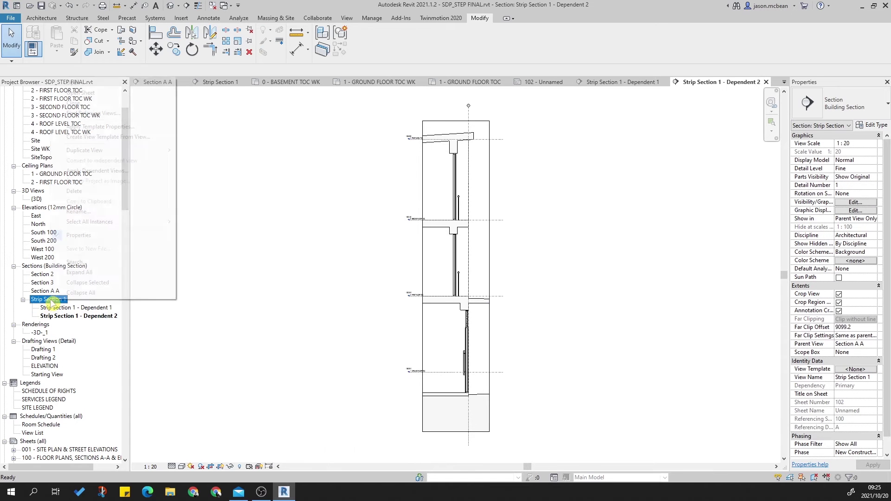
{"action": "mouse_move", "coordinate": [111, 153]}
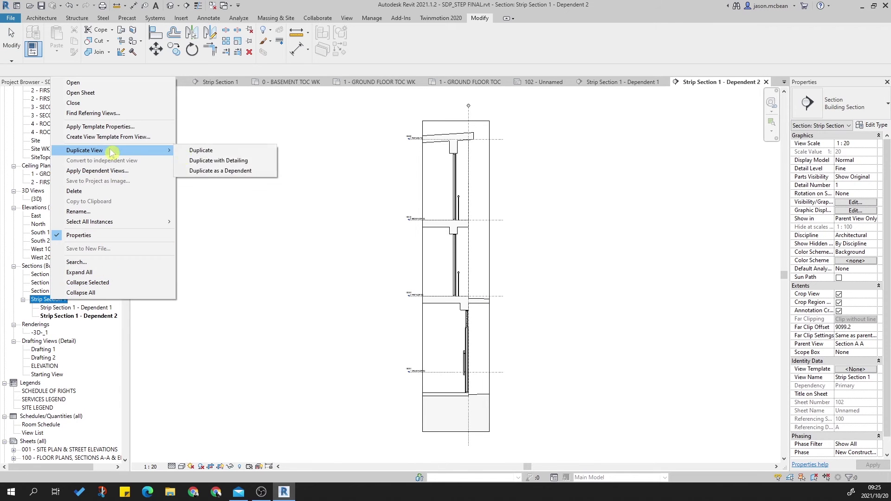
{"action": "left_click", "coordinate": [245, 171]}
{"action": "right_click", "coordinate": [59, 302]}
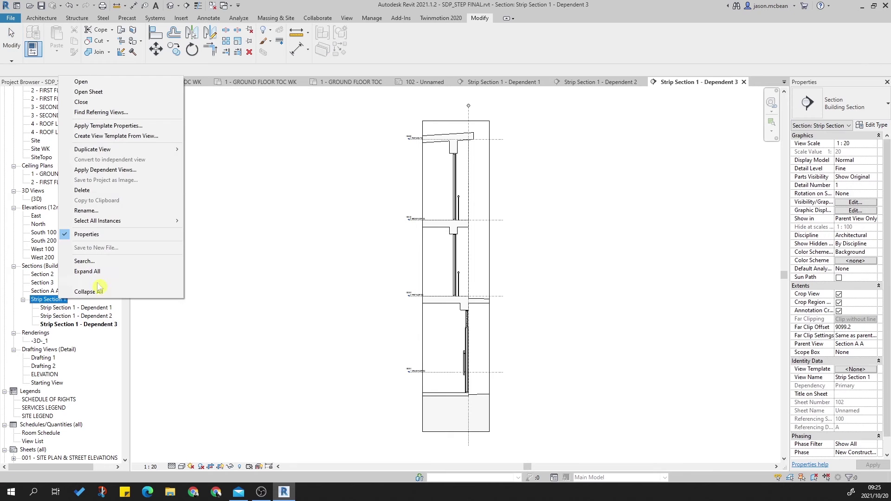
{"action": "mouse_move", "coordinate": [178, 149]}
{"action": "left_click", "coordinate": [250, 170]}
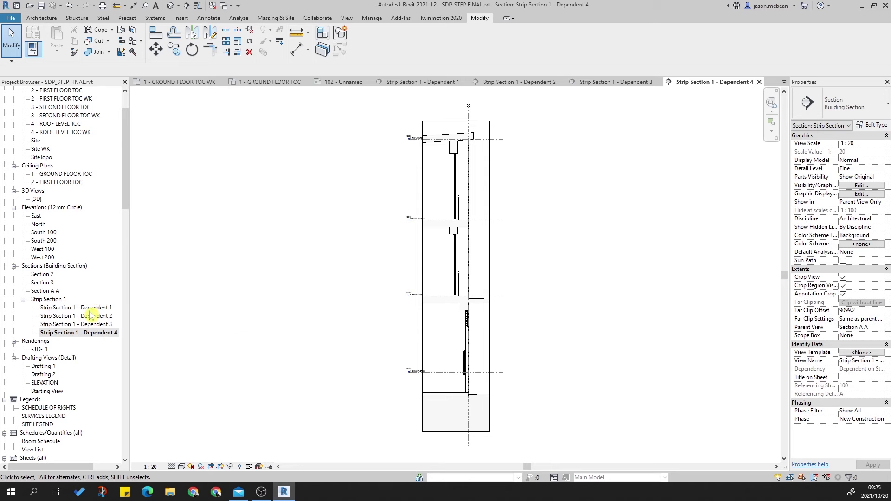
Rename the view Strip Section 1 - Dependent 1 as Strip Section 1 A.
{"action": "right_click", "coordinate": [93, 307]}
{"action": "left_click", "coordinate": [117, 228]}
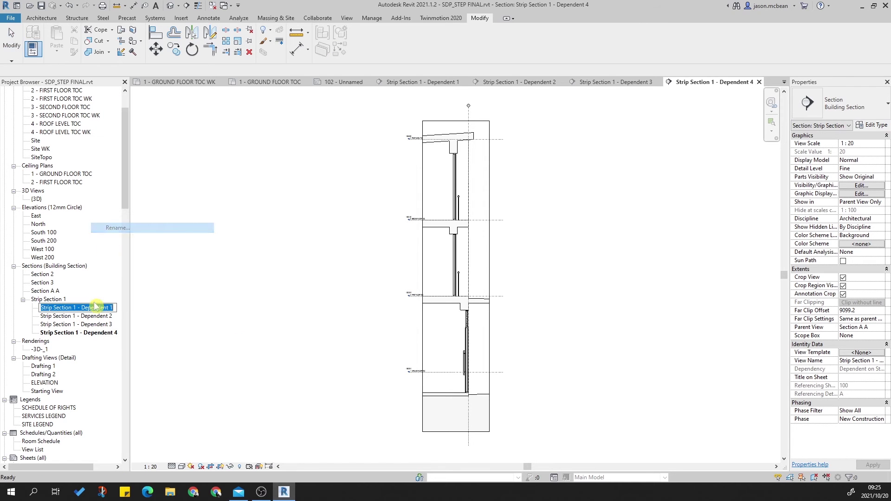
{"action": "left_click_drag", "start_coordinate": [77, 307], "coordinate": [122, 311]}
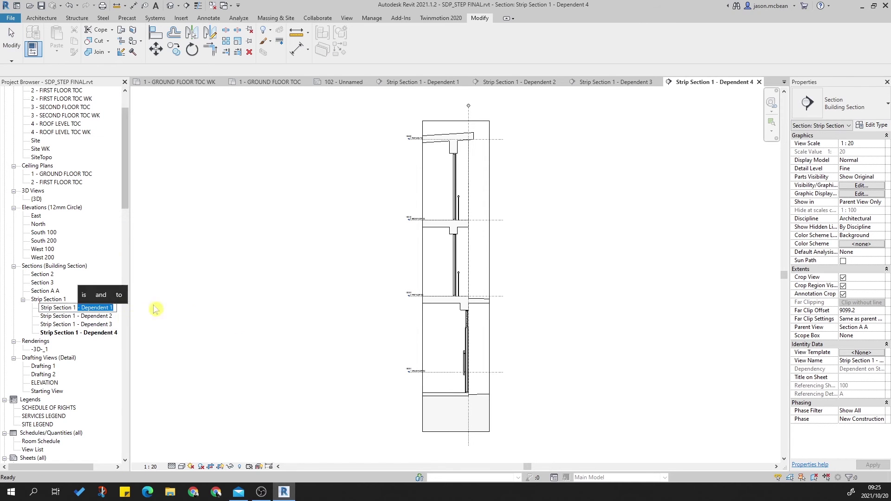
{"action": "type", "text": "a"}
{"action": "key", "text": "BackSpace"}
{"action": "type", "text": "A"}
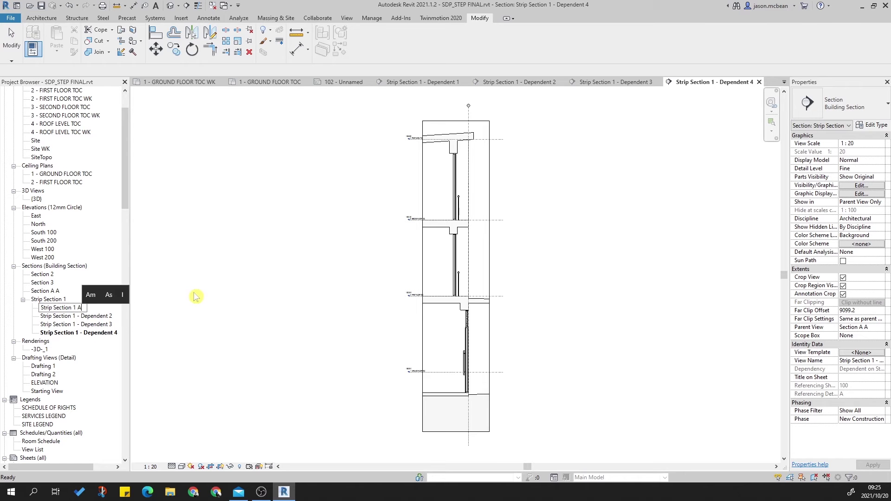
{"action": "key", "text": "Return"}
Rename the view Strip Section 1 - Dependent 2 as Strip Section 1 B.
{"action": "left_click", "coordinate": [103, 308]}
{"action": "left_click", "coordinate": [103, 307]}
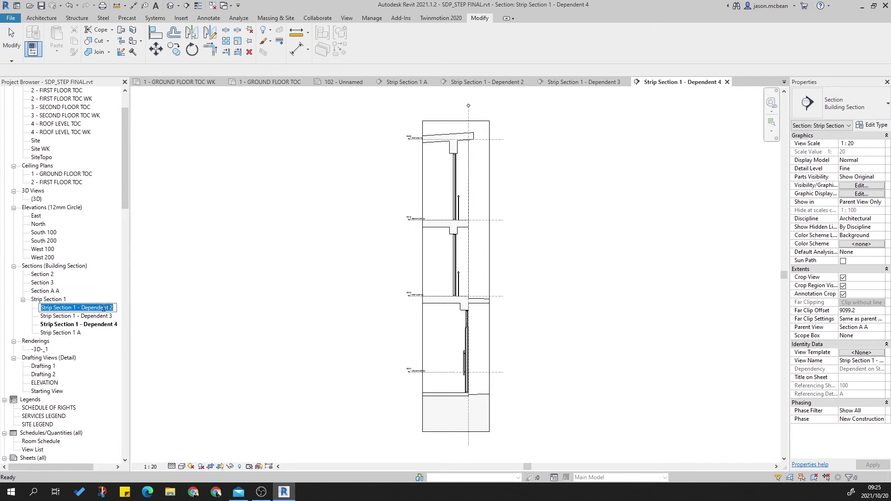
{"action": "left_click_drag", "start_coordinate": [79, 308], "coordinate": [141, 313]}
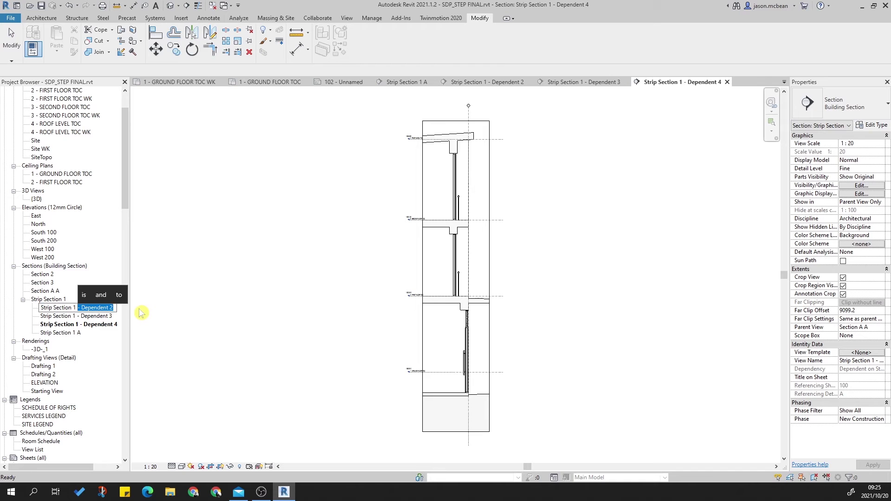
{"action": "type", "text": "B"}
{"action": "key", "text": "Return"}
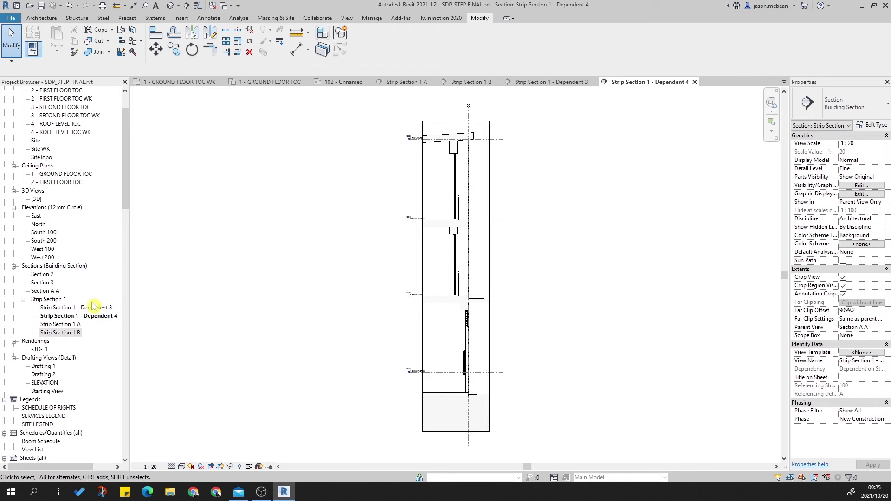
Rename the view Strip Section 1 - Dependent 3 as Strip Section 1 C.
{"action": "left_click", "coordinate": [94, 309]}
{"action": "left_click", "coordinate": [88, 308]}
{"action": "left_click_drag", "start_coordinate": [77, 307], "coordinate": [116, 308]}
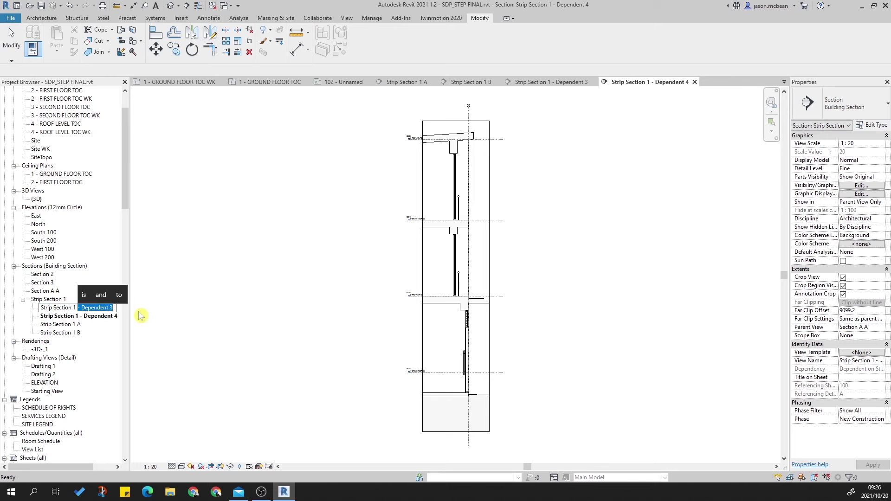
{"action": "type", "text": "Council"}
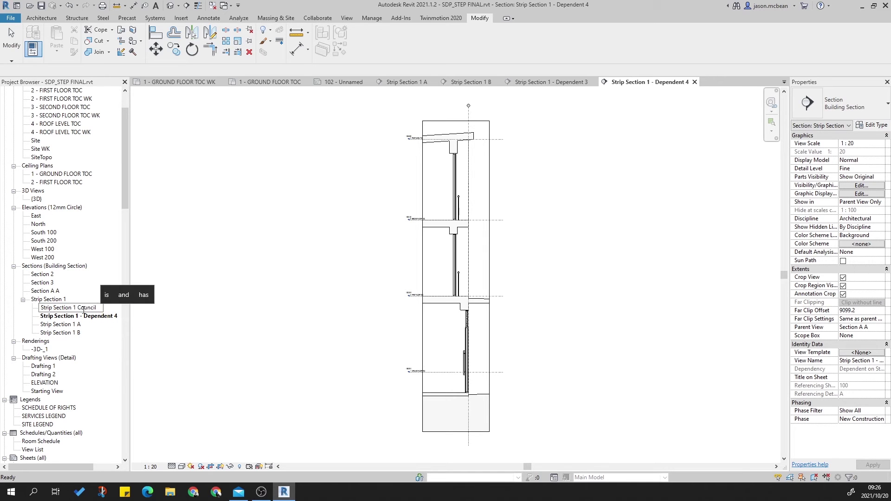
{"action": "left_click_drag", "start_coordinate": [83, 309], "coordinate": [108, 310]}
{"action": "key", "text": "BackSpace"}
{"action": "key", "text": "Return"}
Rename the view Strip Section 1 - Dependent 4 as Strip Section 1 D.
{"action": "left_click", "coordinate": [97, 309]}
{"action": "left_click", "coordinate": [95, 309]}
{"action": "left_click", "coordinate": [82, 307]}
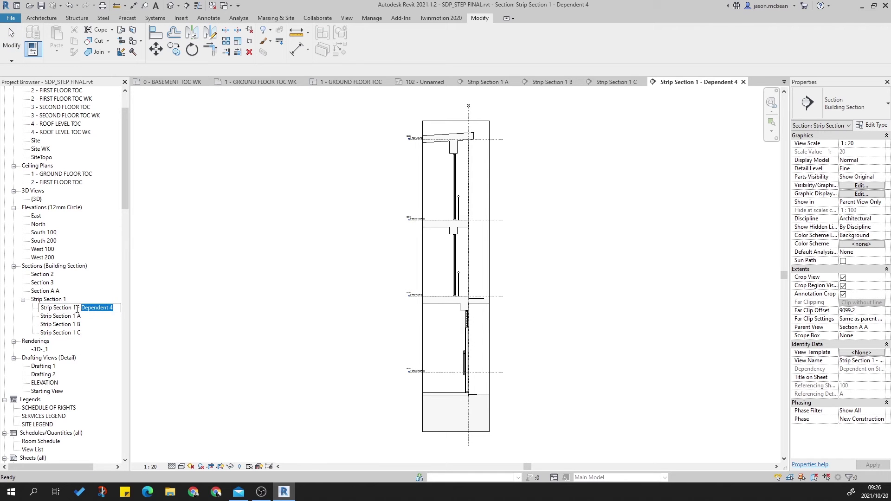
{"action": "type", "text": "D"}
{"action": "key", "text": "Return"}
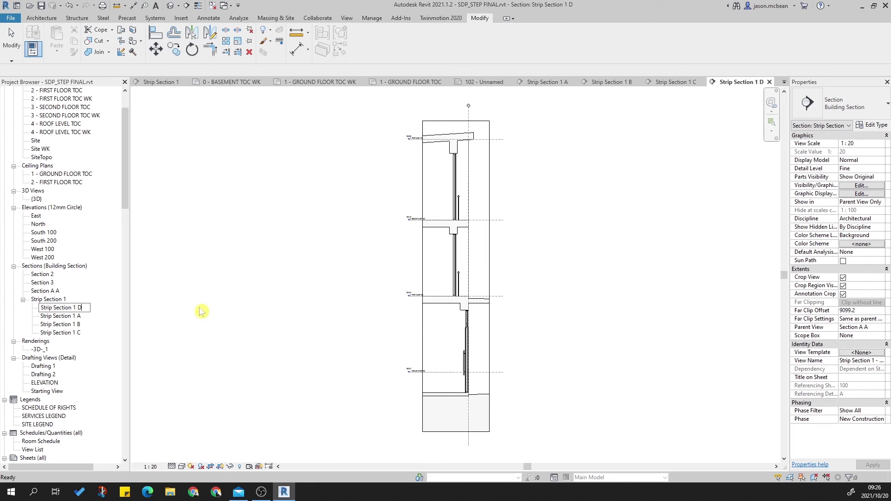
Open Strip Section 1 A and raise the lower edge of its crop region to just below the roof beam, leaving only the roof portion.
{"action": "double_click", "coordinate": [86, 308]}
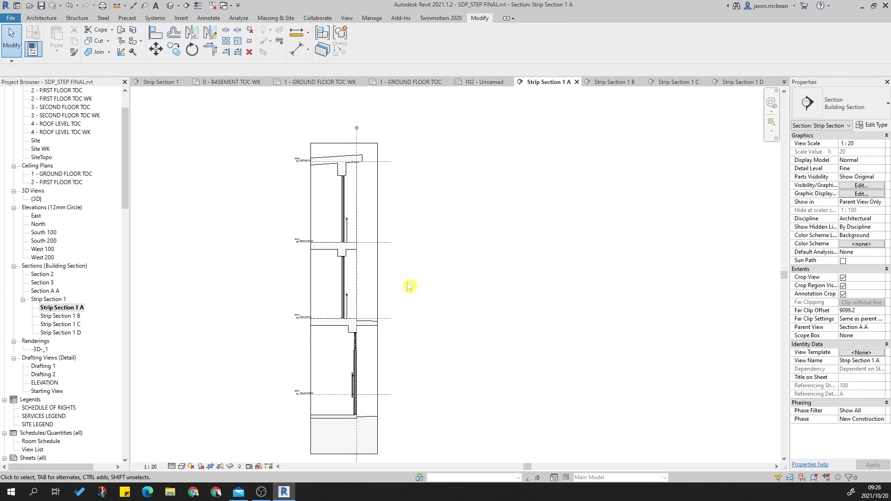
{"action": "left_click", "coordinate": [378, 307]}
{"action": "left_click_drag", "start_coordinate": [344, 454], "coordinate": [361, 184]}
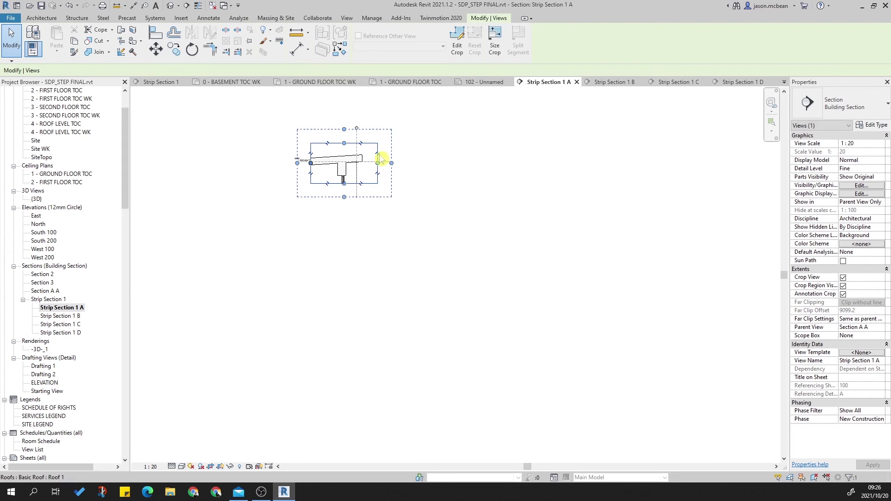
Open the parent view Strip Section 1 and lower the bottom edge of the Strip Section 1 A crop region slightly.
{"action": "left_click", "coordinate": [453, 302]}
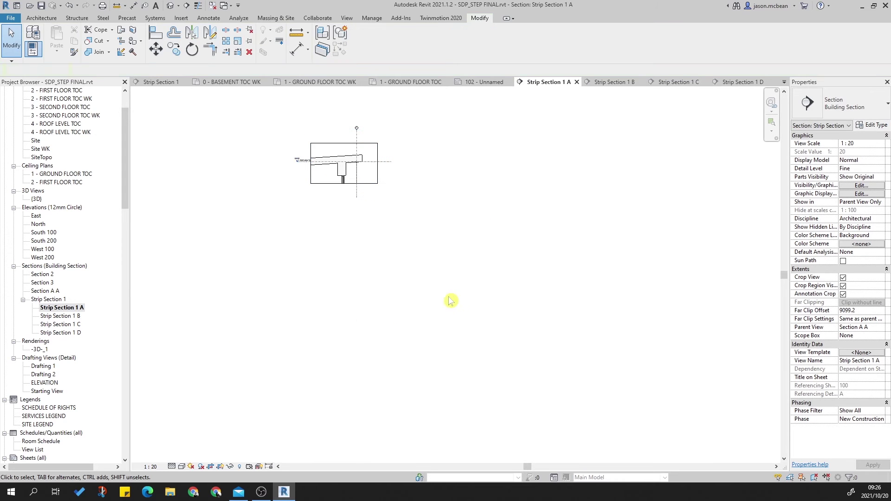
{"action": "double_click", "coordinate": [49, 299]}
{"action": "scroll", "coordinate": [420, 149], "scroll_direction": "up", "scroll_amount": 3}
{"action": "middle_click_drag", "start_coordinate": [420, 149], "coordinate": [417, 256]}
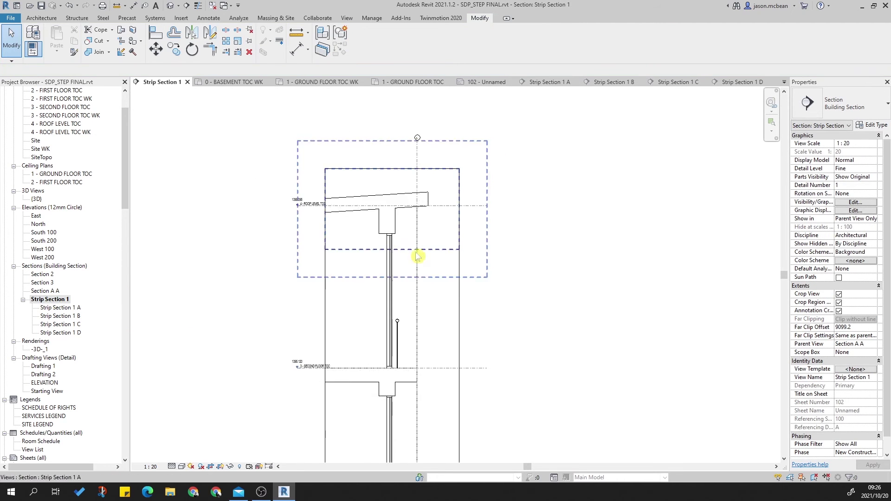
{"action": "left_click", "coordinate": [439, 249]}
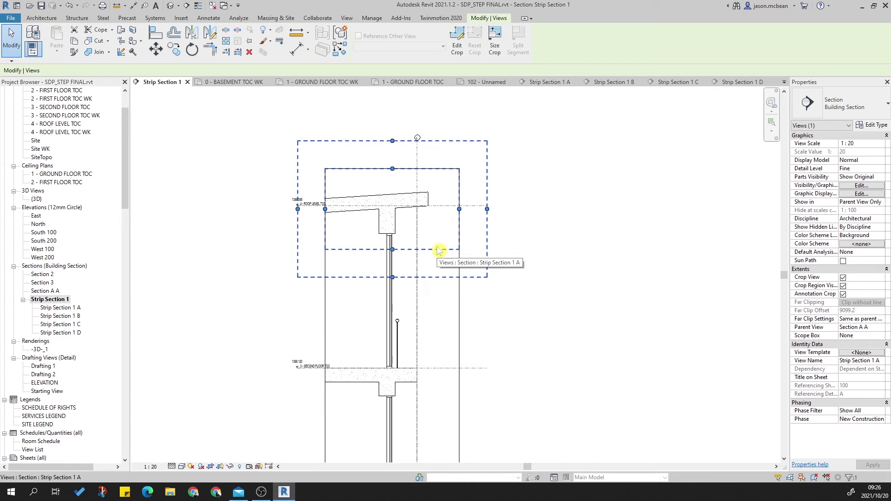
{"action": "mouse_move", "coordinate": [392, 250]}
{"action": "left_mouse_down"}
{"action": "mouse_move", "coordinate": [393, 272]}
{"action": "mouse_move", "coordinate": [393, 264]}
{"action": "left_mouse_up"}
{"action": "left_click", "coordinate": [660, 298]}
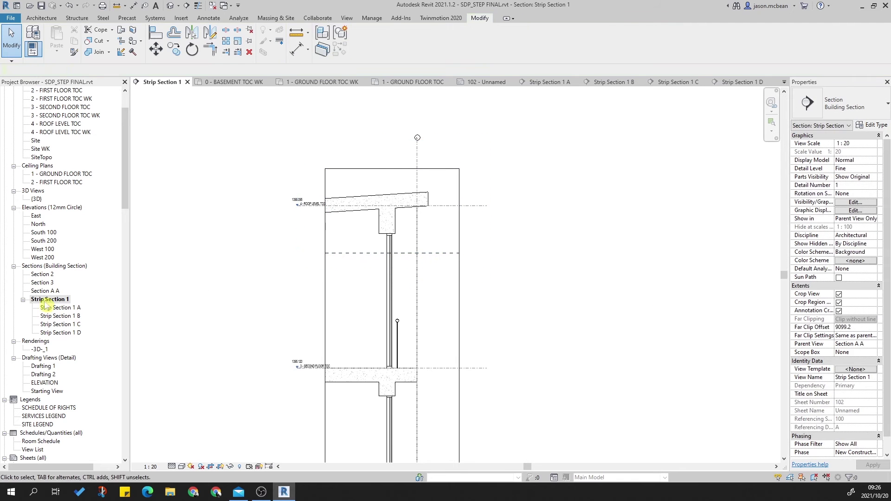
Open Strip Section 1 B and crop it from above and below to the area around the second floor slab.
{"action": "left_click", "coordinate": [67, 307]}
{"action": "double_click", "coordinate": [69, 308]}
{"action": "double_click", "coordinate": [60, 316]}
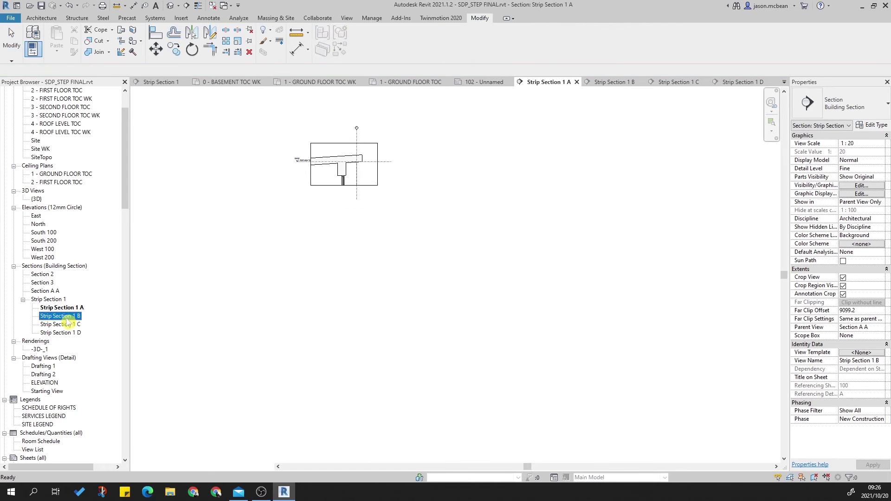
{"action": "left_click", "coordinate": [461, 122]}
{"action": "left_click_drag", "start_coordinate": [456, 188], "coordinate": [456, 192]}
{"action": "left_click_drag", "start_coordinate": [455, 233], "coordinate": [474, 242]}
{"action": "left_click", "coordinate": [592, 257]}
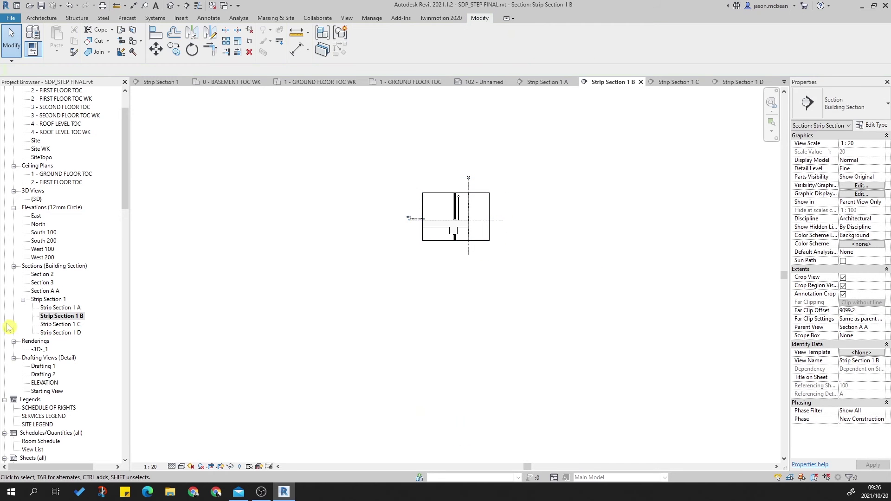
Crop Strip Section 1 C to the area around the first floor slab and widen it past the end of the projecting slab.
{"action": "double_click", "coordinate": [57, 324]}
{"action": "left_click", "coordinate": [503, 323]}
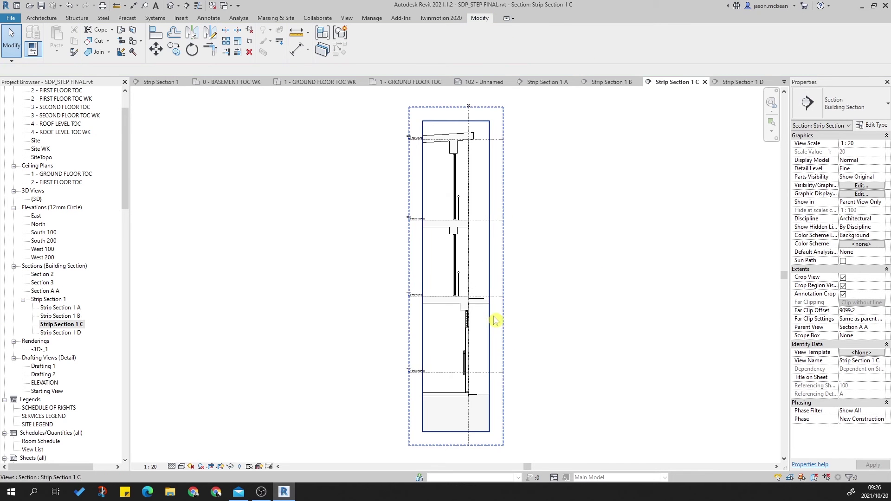
{"action": "left_click_drag", "start_coordinate": [456, 120], "coordinate": [461, 441]}
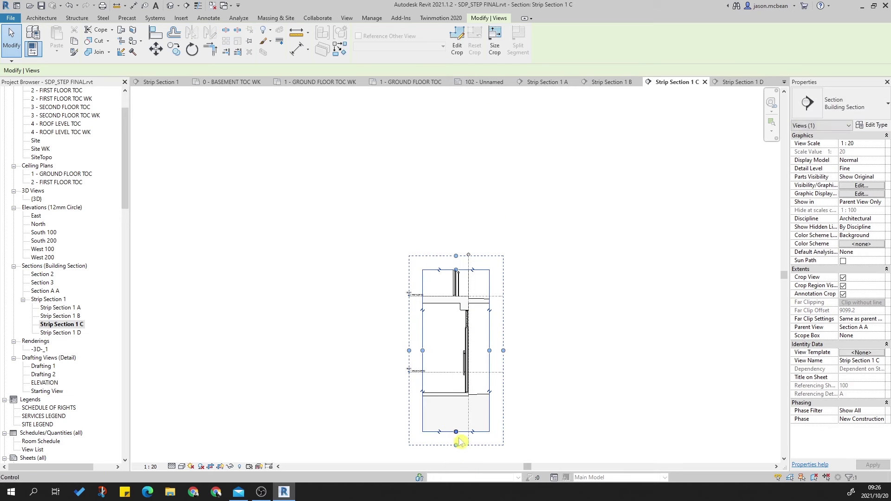
{"action": "left_click_drag", "start_coordinate": [465, 342], "coordinate": [465, 330]}
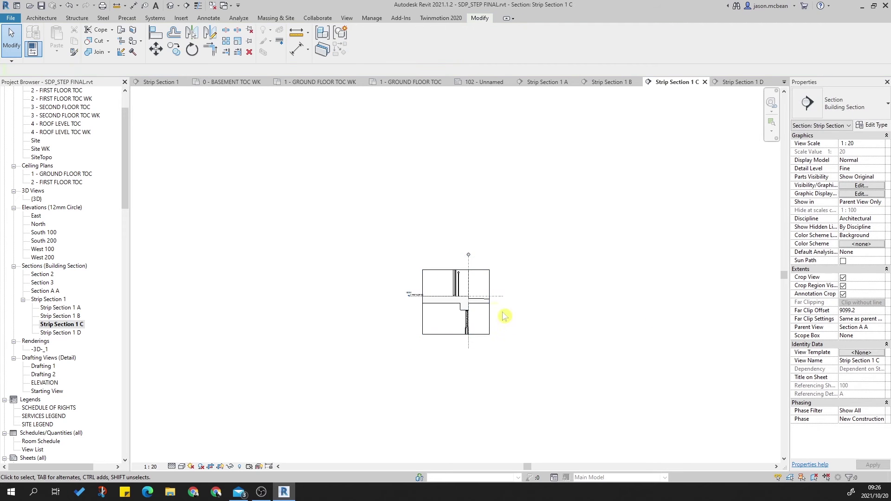
{"action": "left_click_drag", "start_coordinate": [491, 303], "coordinate": [545, 300]}
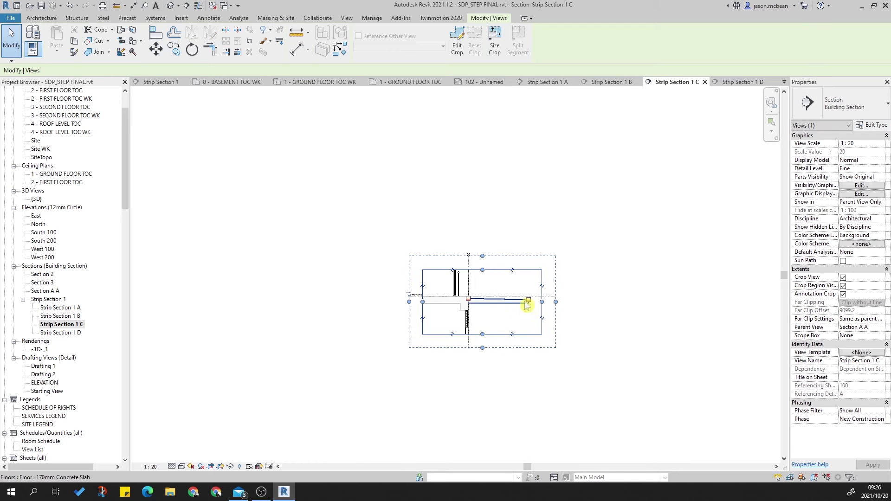
{"action": "left_click", "coordinate": [621, 362]}
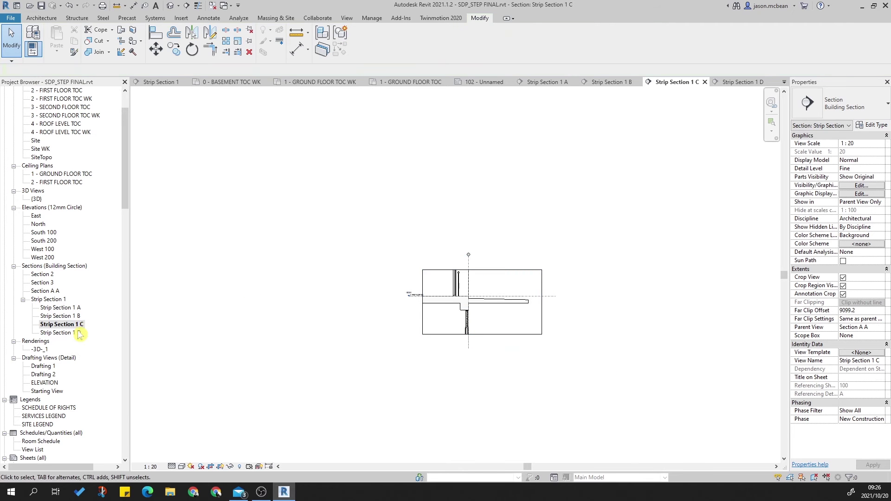
Open Strip Section 1 D and crop it from above and below to the wall base and ground slab.
{"action": "double_click", "coordinate": [70, 332]}
{"action": "left_click", "coordinate": [490, 341]}
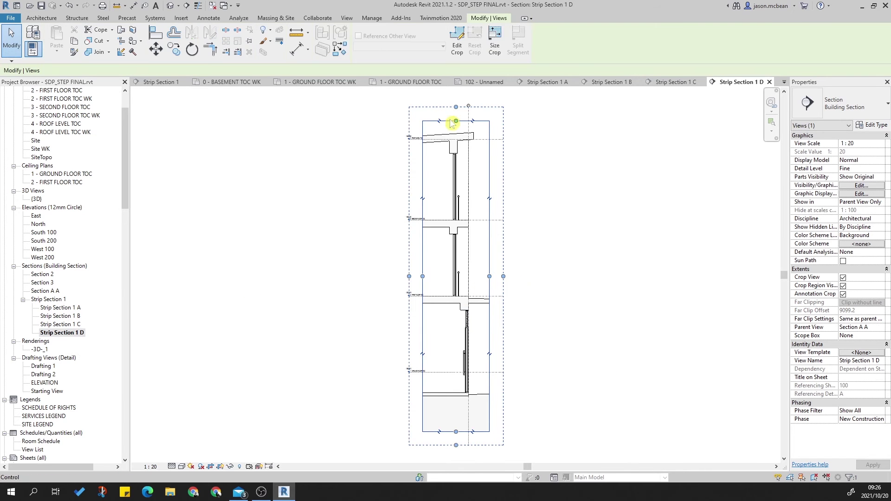
{"action": "left_click_drag", "start_coordinate": [457, 123], "coordinate": [464, 385]}
{"action": "left_click_drag", "start_coordinate": [457, 434], "coordinate": [457, 378]}
{"action": "left_click", "coordinate": [647, 356]}
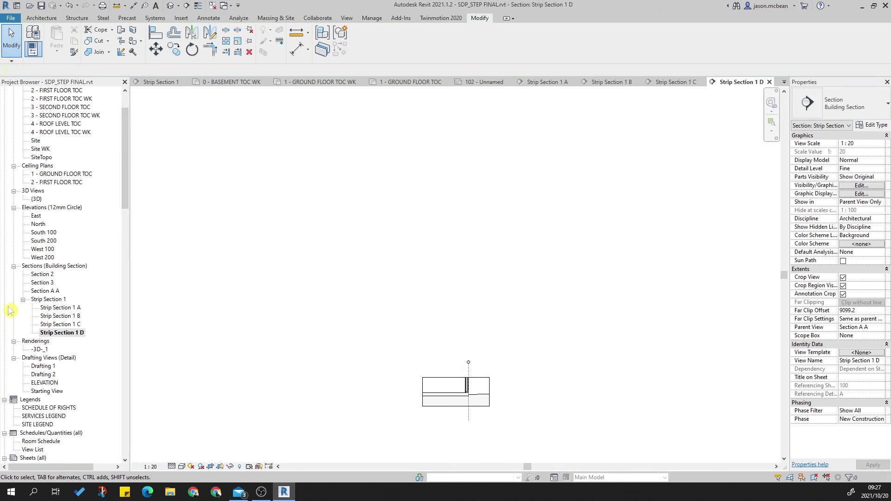
Open Strip Section 1 and widen its crop region beyond the outer end of the projecting first floor slab.
{"action": "double_click", "coordinate": [56, 301]}
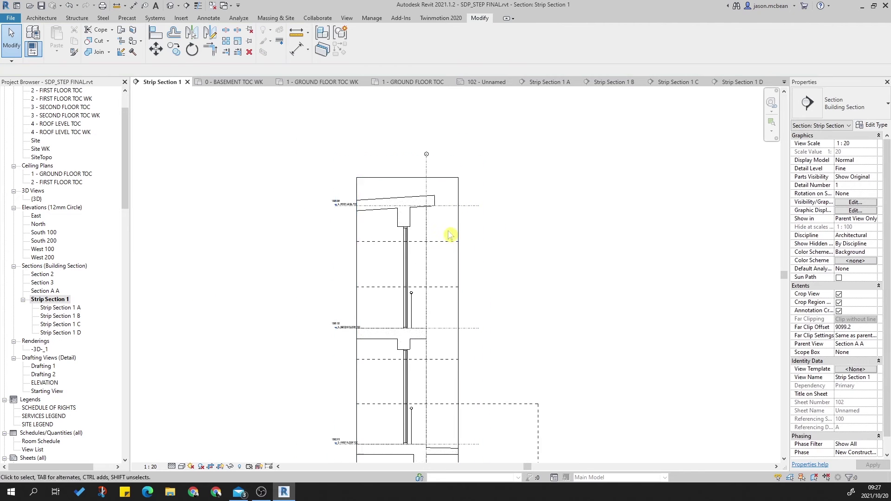
{"action": "middle_click_drag", "start_coordinate": [525, 310], "coordinate": [524, 234]}
{"action": "left_click", "coordinate": [433, 210]}
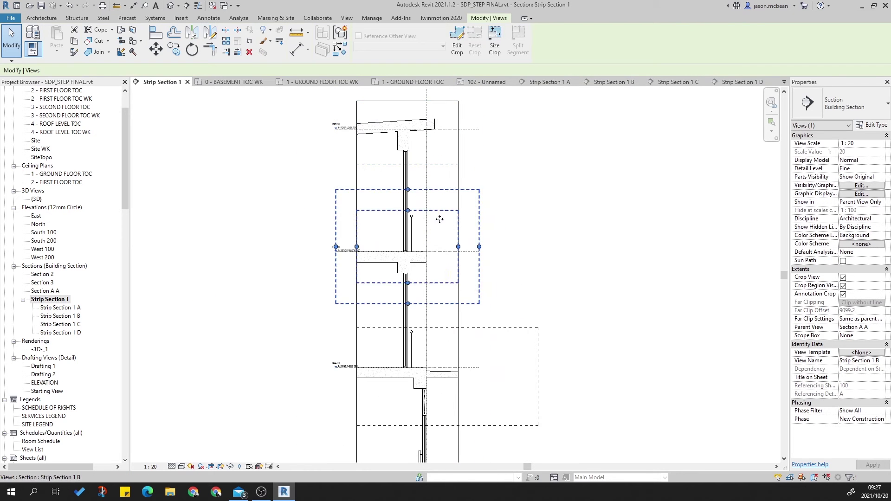
{"action": "middle_click_drag", "start_coordinate": [550, 335], "coordinate": [550, 266]}
{"action": "middle_click_drag", "start_coordinate": [494, 323], "coordinate": [489, 256]}
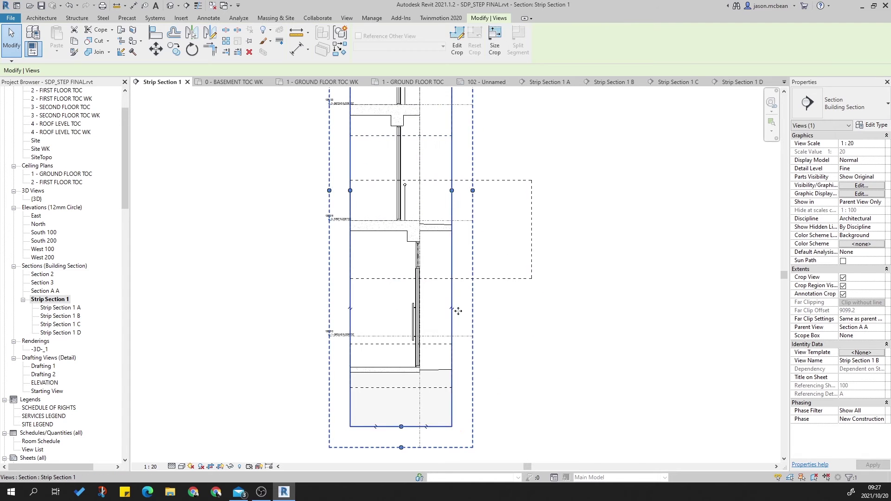
{"action": "left_click", "coordinate": [452, 308]}
{"action": "left_click_drag", "start_coordinate": [451, 191], "coordinate": [555, 193]}
{"action": "left_click", "coordinate": [667, 314]}
Examine the crop regions of the dependent views within the widened Strip Section 1.
{"action": "scroll", "coordinate": [633, 272], "scroll_direction": "down", "scroll_amount": 2}
{"action": "middle_click_drag", "start_coordinate": [635, 282], "coordinate": [576, 384]}
{"action": "left_click", "coordinate": [509, 278]}
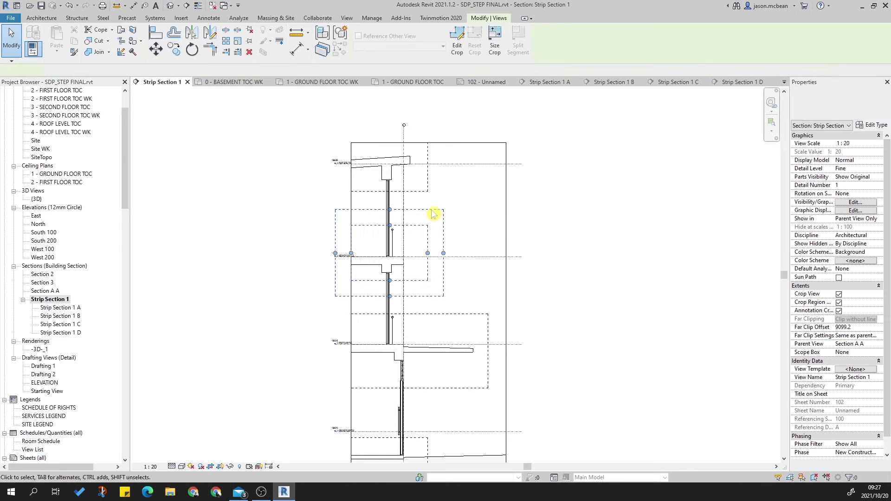
{"action": "left_click", "coordinate": [434, 214]}
{"action": "left_click", "coordinate": [431, 176]}
{"action": "left_click", "coordinate": [634, 298]}
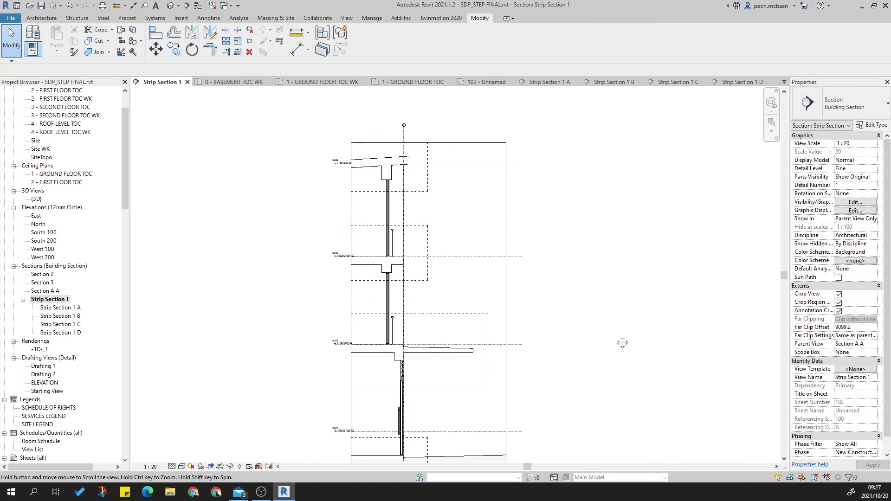
{"action": "middle_click_drag", "start_coordinate": [622, 341], "coordinate": [610, 234]}
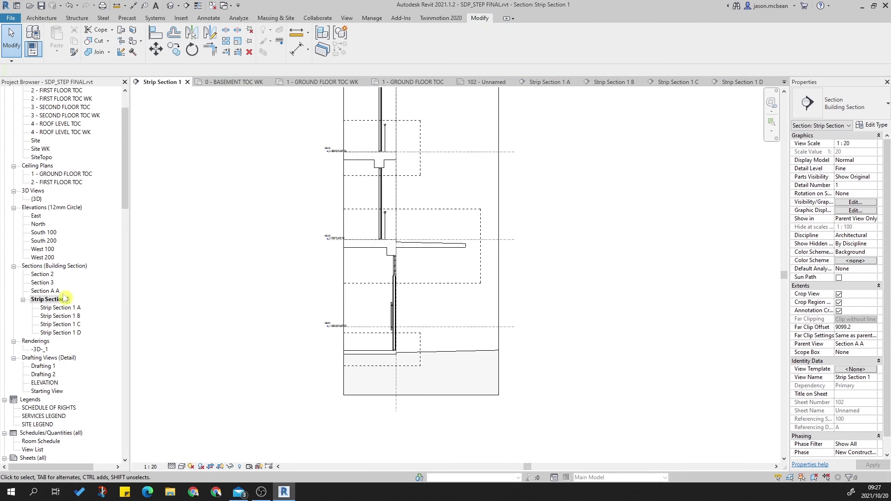
Open sheet 102 and delete the oversized Strip Section 1 viewport from it.
{"action": "scroll", "coordinate": [58, 420], "scroll_direction": "down", "scroll_amount": 2}
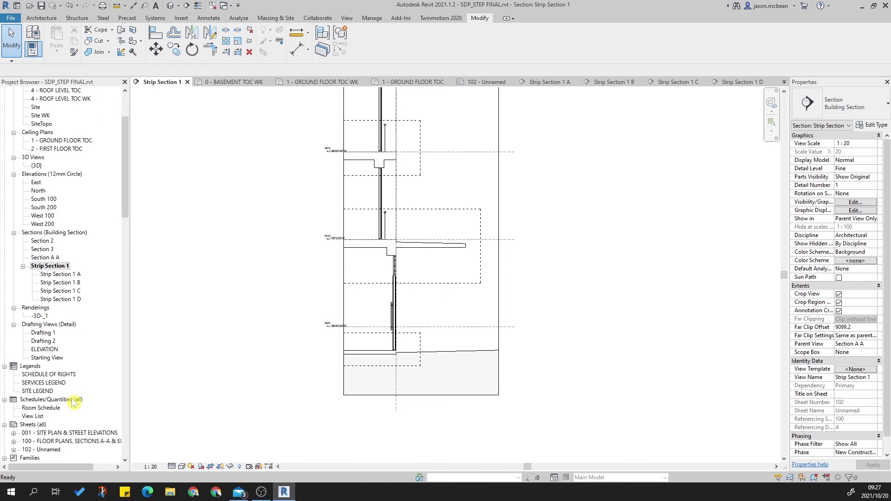
{"action": "double_click", "coordinate": [44, 434]}
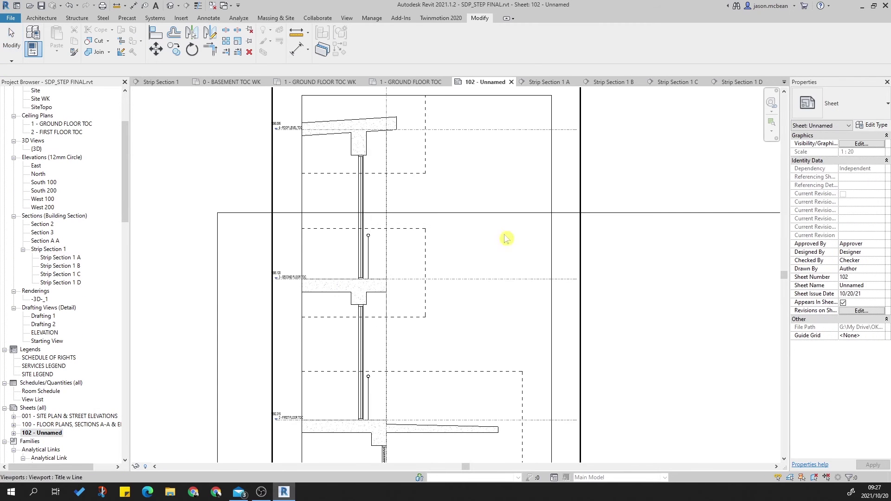
{"action": "scroll", "coordinate": [368, 368], "scroll_direction": "up", "scroll_amount": 3}
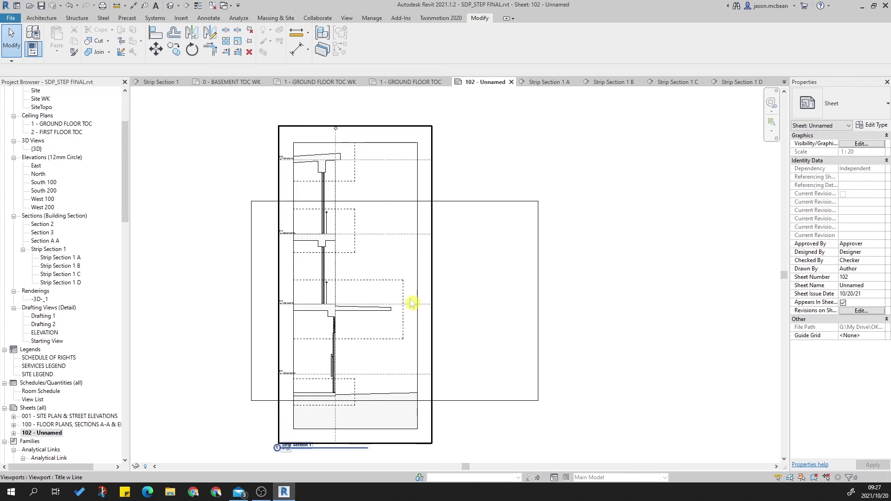
{"action": "left_click", "coordinate": [412, 303]}
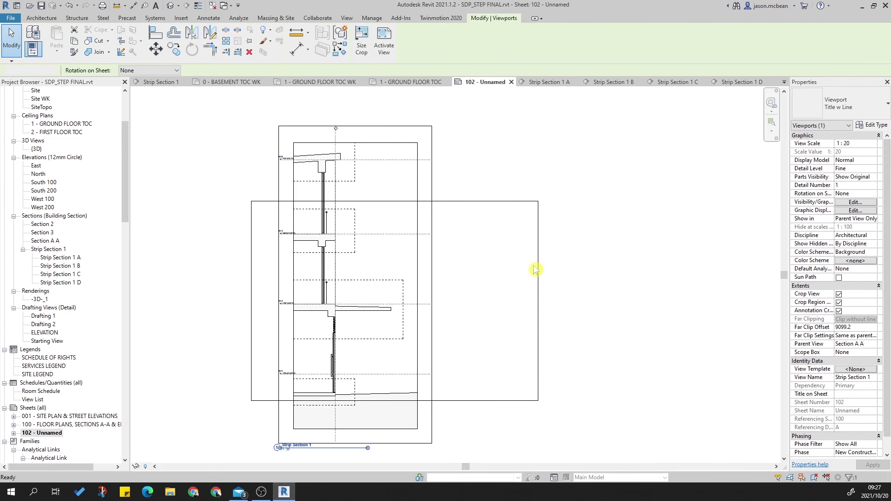
{"action": "key", "text": "Delete"}
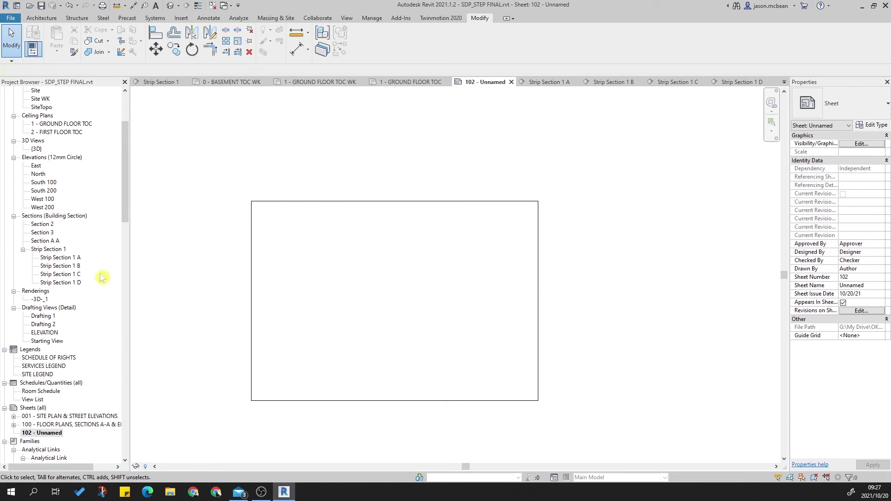
Place Strip Section 1 A in the sheet's upper left area and Strip Section 1 B directly below it, vertically aligned.
{"action": "left_click_drag", "start_coordinate": [59, 257], "coordinate": [412, 233]}
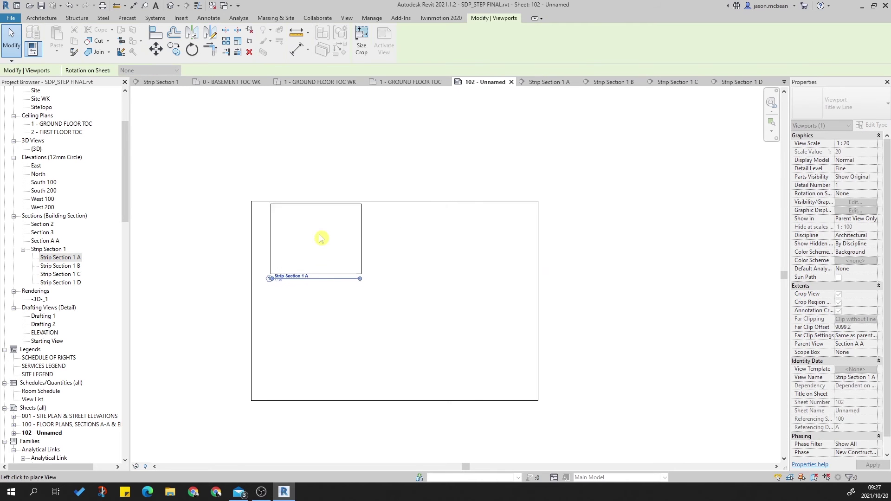
{"action": "left_click", "coordinate": [327, 240]}
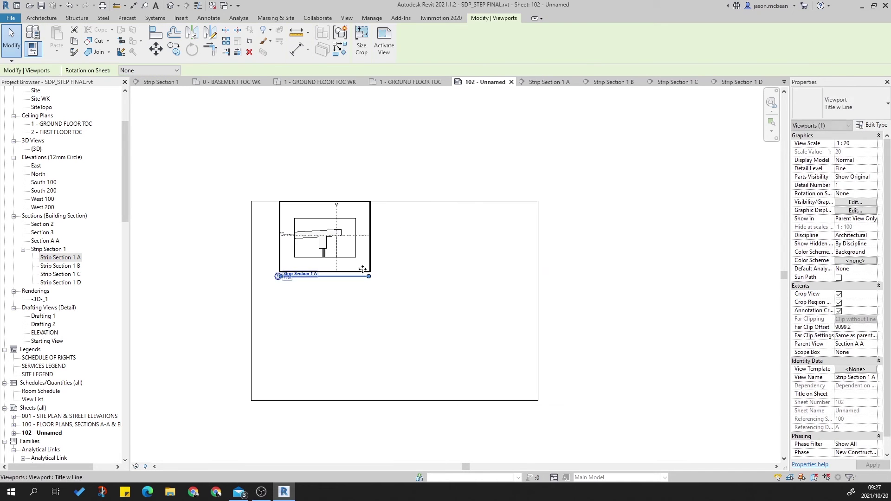
{"action": "left_click_drag", "start_coordinate": [60, 265], "coordinate": [235, 301]}
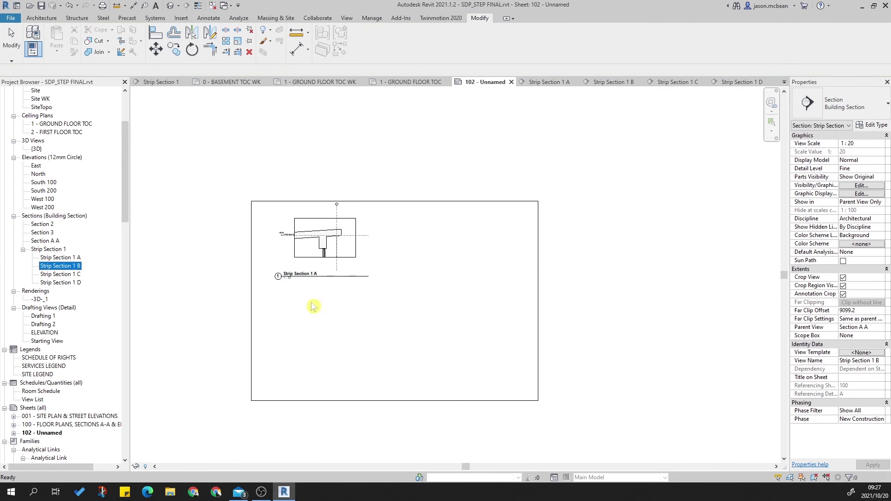
{"action": "left_click", "coordinate": [328, 298]}
{"action": "scroll", "coordinate": [334, 258], "scroll_direction": "up", "scroll_amount": 3}
{"action": "key", "text": "Up"}
{"action": "key", "text": "Up"}
{"action": "key", "text": "Up"}
{"action": "key", "text": "Up"}
{"action": "key", "text": "Up"}
{"action": "key", "text": "Up"}
{"action": "key", "text": "Up"}
{"action": "key", "text": "Up"}
{"action": "key", "text": "Escape"}
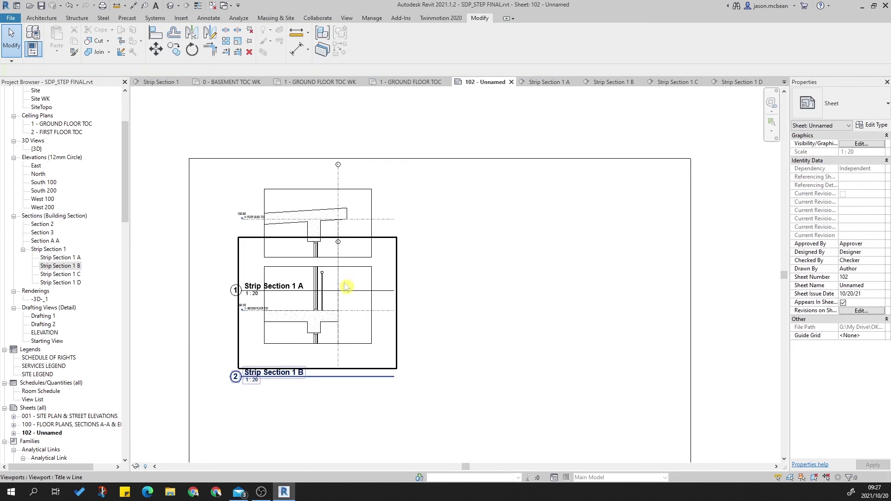
Place Strip Section 1 C directly below Strip Section 1 B on the sheet, aligned along the grid line.
{"action": "scroll", "coordinate": [345, 286], "scroll_direction": "up", "scroll_amount": 5}
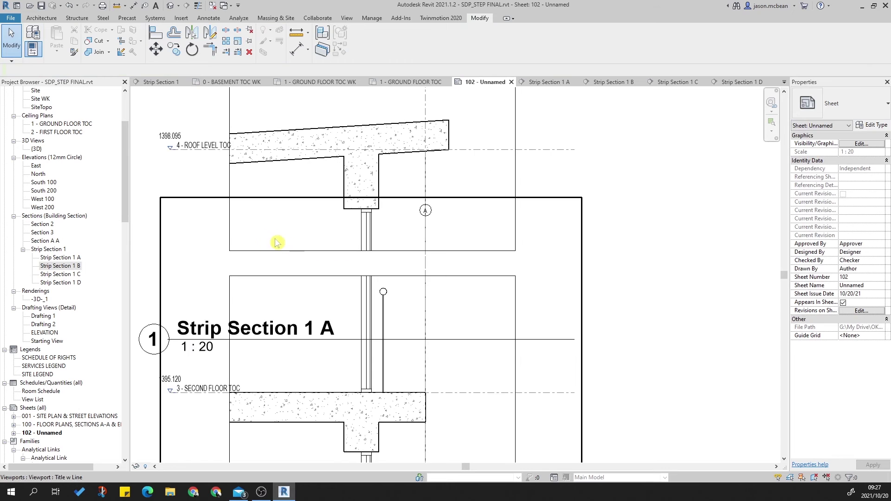
{"action": "scroll", "coordinate": [384, 230], "scroll_direction": "down", "scroll_amount": 4}
{"action": "scroll", "coordinate": [329, 242], "scroll_direction": "up", "scroll_amount": 4}
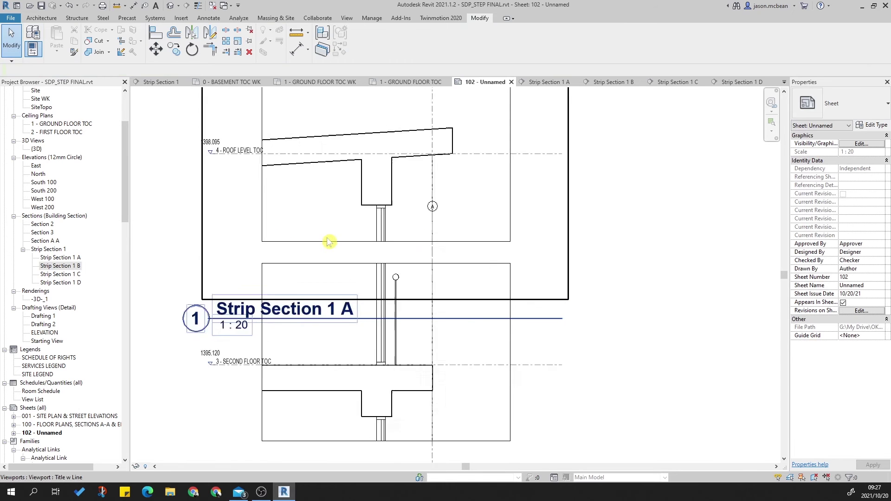
{"action": "scroll", "coordinate": [331, 261], "scroll_direction": "down", "scroll_amount": 4}
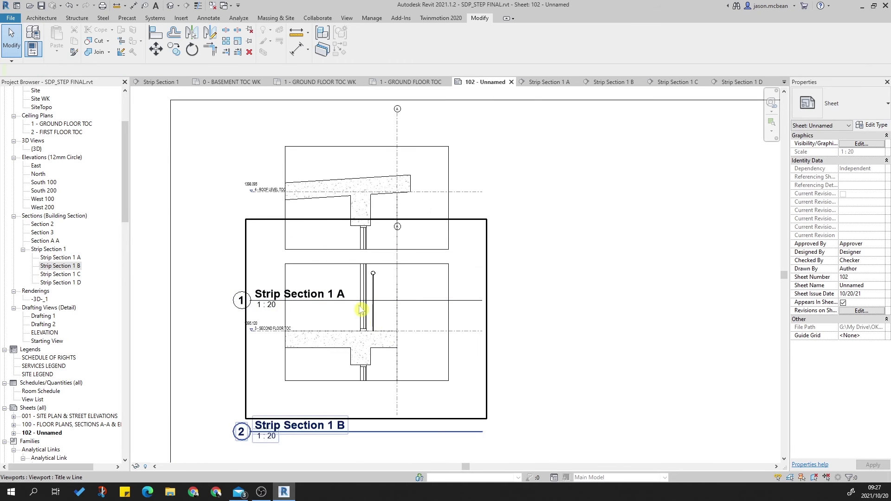
{"action": "scroll", "coordinate": [413, 193], "scroll_direction": "down", "scroll_amount": 2}
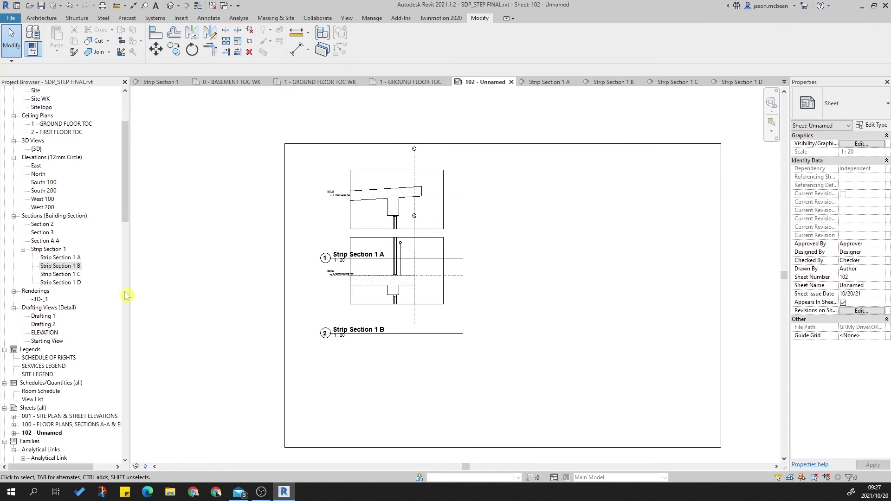
{"action": "left_click", "coordinate": [54, 275]}
{"action": "left_click_drag", "start_coordinate": [381, 389], "coordinate": [378, 334]}
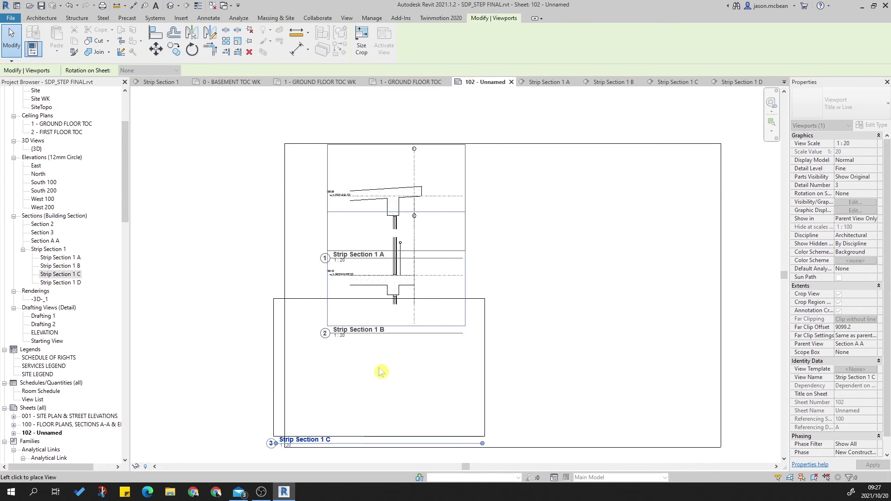
{"action": "left_click", "coordinate": [439, 374]}
{"action": "scroll", "coordinate": [464, 252], "scroll_direction": "up", "scroll_amount": 5}
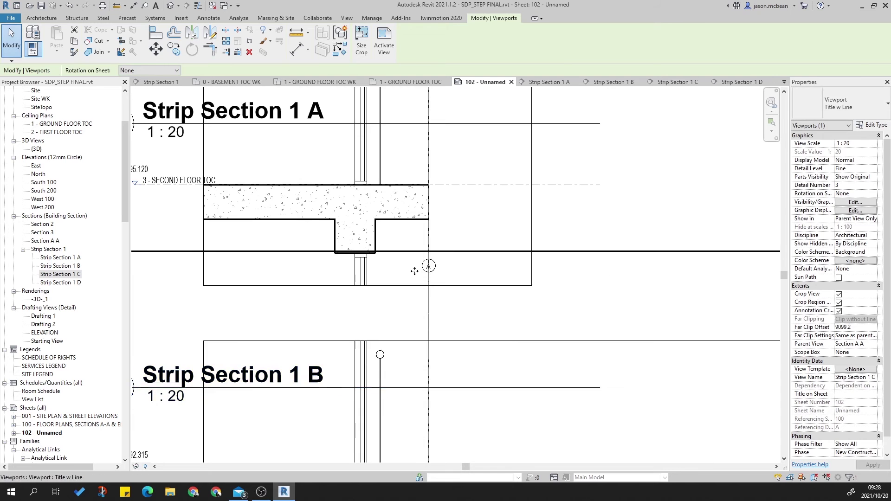
{"action": "scroll", "coordinate": [466, 258], "scroll_direction": "down", "scroll_amount": 5}
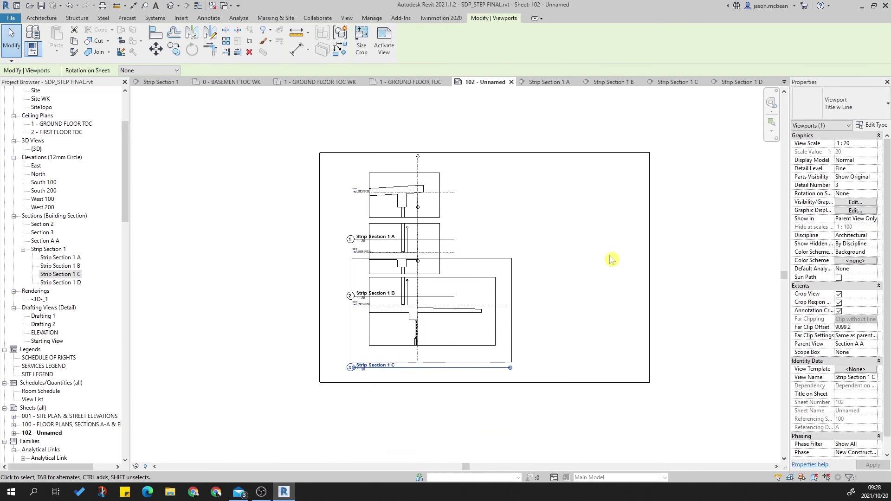
Nudge the Strip Section 1 A, B and C viewports up together on the sheet.
{"action": "left_click_drag", "start_coordinate": [278, 119], "coordinate": [562, 409]}
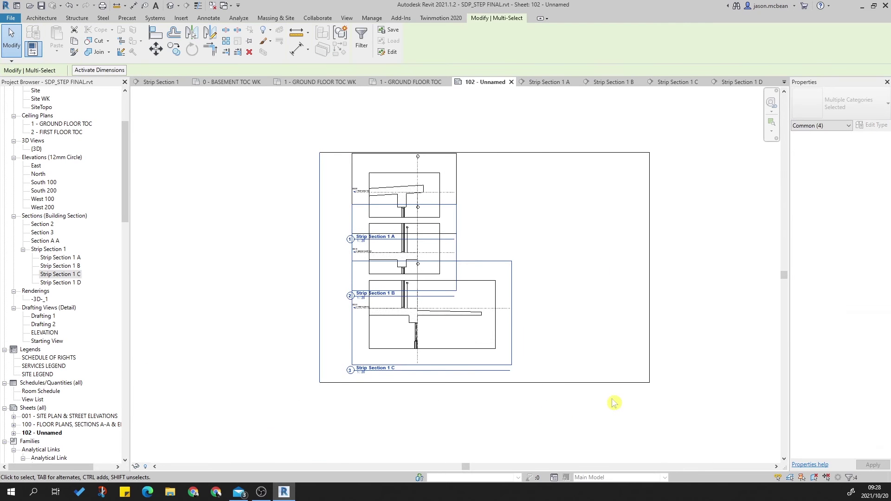
{"action": "key", "text": "Up"}
{"action": "key", "text": "Up"}
{"action": "key", "text": "Up"}
{"action": "key", "text": "Up"}
{"action": "key", "text": "Up"}
{"action": "left_click", "coordinate": [612, 399]}
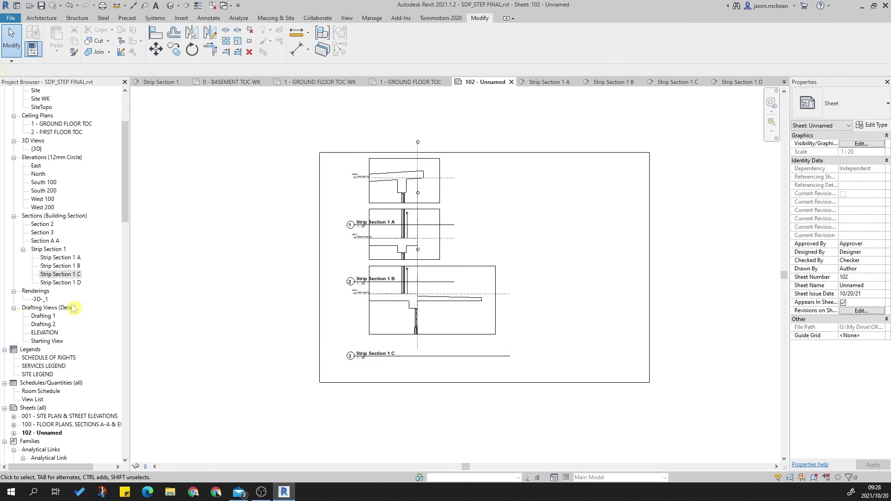
Place Strip Section 1 D on sheet 102 directly below Strip Section 1 C, aligned along the grid line.
{"action": "double_click", "coordinate": [61, 282]}
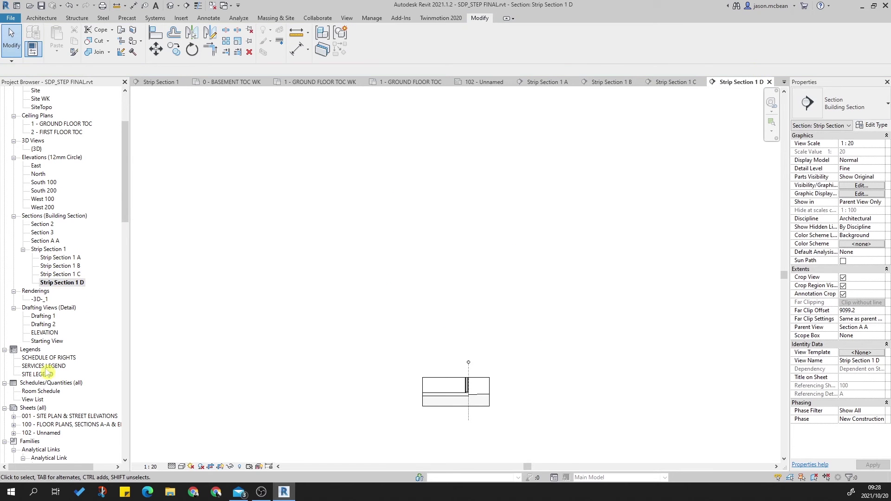
{"action": "scroll", "coordinate": [65, 434], "scroll_direction": "up", "scroll_amount": 1}
{"action": "double_click", "coordinate": [48, 440]}
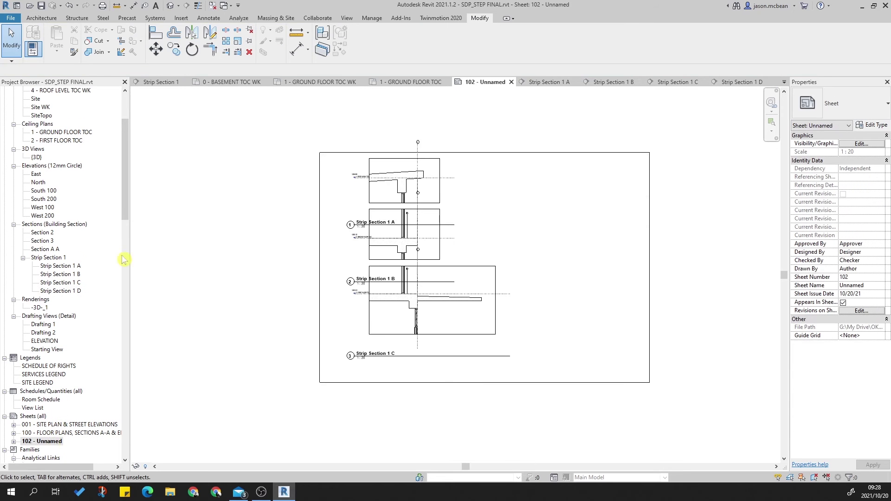
{"action": "scroll", "coordinate": [46, 288], "scroll_direction": "down", "scroll_amount": 1}
{"action": "left_click_drag", "start_coordinate": [55, 284], "coordinate": [418, 358]}
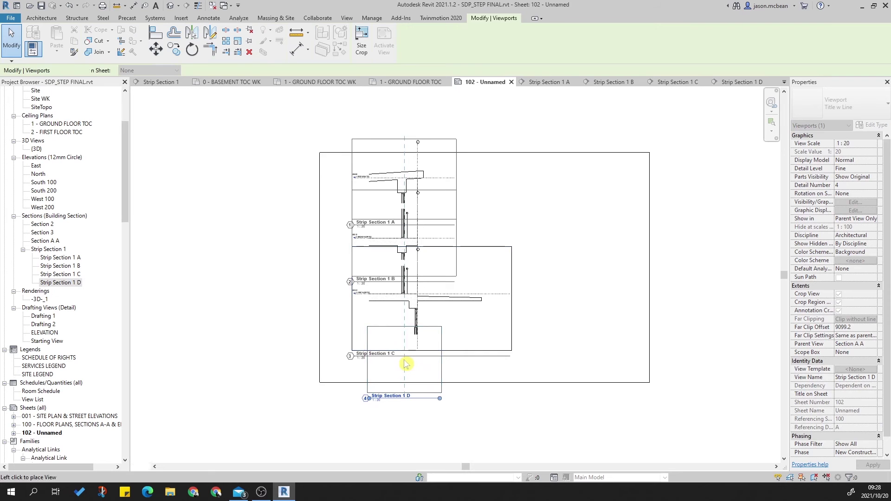
{"action": "left_click", "coordinate": [405, 365]}
{"action": "scroll", "coordinate": [425, 387], "scroll_direction": "up", "scroll_amount": 3}
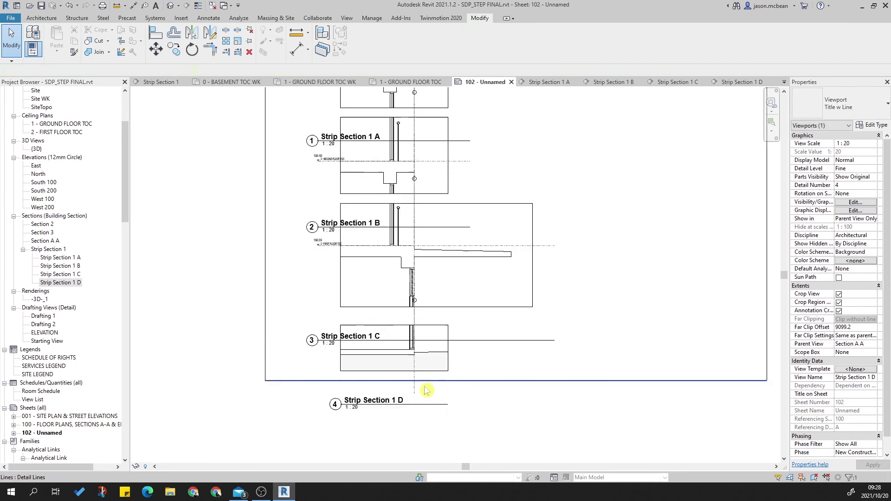
{"action": "left_click", "coordinate": [421, 356]}
{"action": "scroll", "coordinate": [399, 320], "scroll_direction": "up", "scroll_amount": 1}
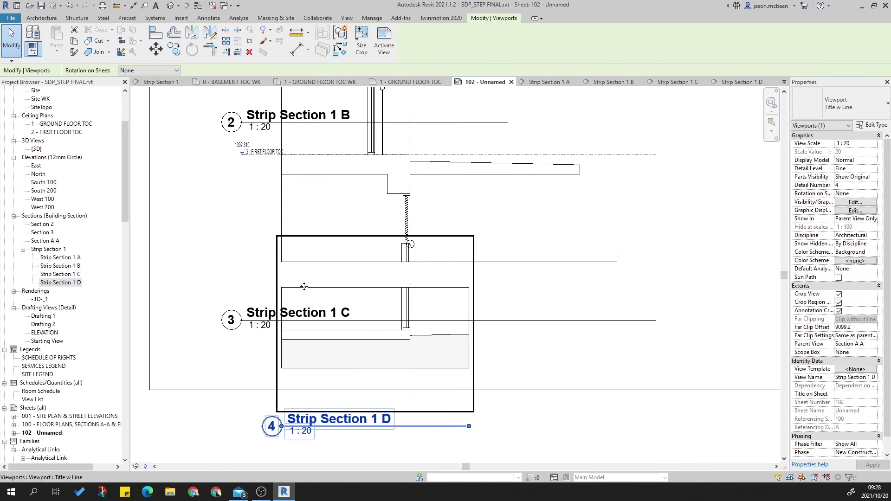
{"action": "scroll", "coordinate": [427, 245], "scroll_direction": "down", "scroll_amount": 3}
{"action": "left_click", "coordinate": [557, 373]}
{"action": "middle_click_drag", "start_coordinate": [505, 224], "coordinate": [468, 317]}
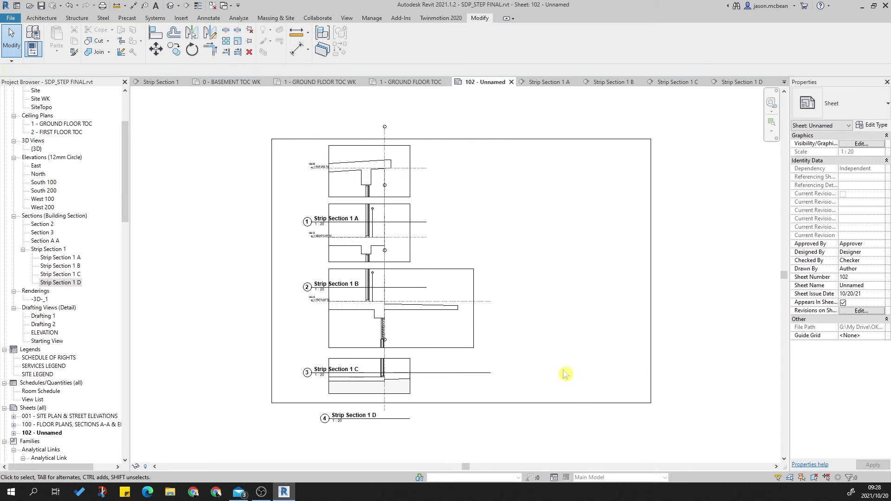
Change all four strip section viewports to the No Title type, leaving the sheet's border line out of the selection.
{"action": "scroll", "coordinate": [460, 279], "scroll_direction": "down", "scroll_amount": 2}
{"action": "left_click_drag", "start_coordinate": [221, 129], "coordinate": [564, 417]}
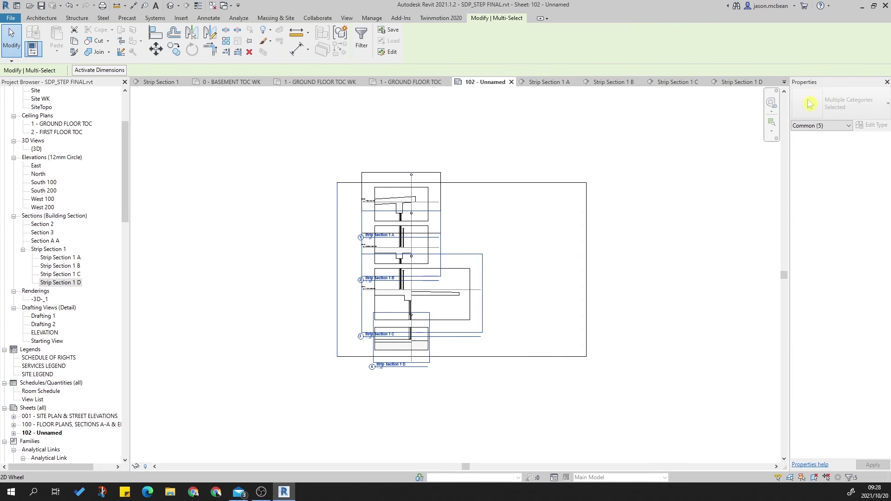
{"action": "left_click", "coordinate": [337, 304], "text": "shift"}
{"action": "left_click", "coordinate": [856, 95]}
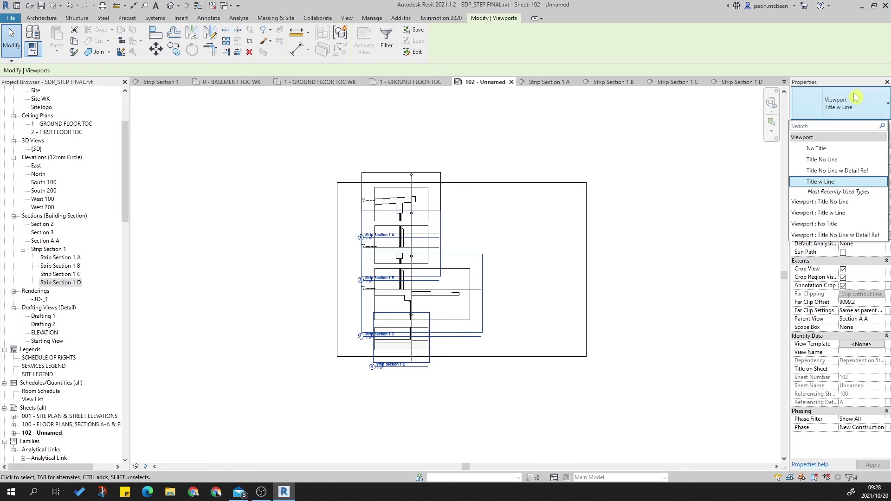
{"action": "left_click", "coordinate": [830, 148]}
{"action": "left_click", "coordinate": [372, 389]}
Change the Strip Section 1 D viewport to the Title No Line type.
{"action": "scroll", "coordinate": [372, 388], "scroll_direction": "up", "scroll_amount": 4}
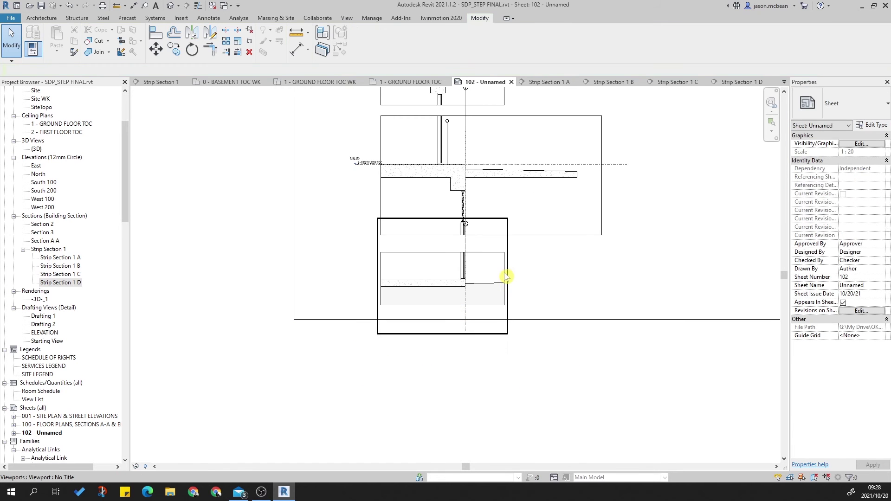
{"action": "left_click", "coordinate": [486, 293]}
{"action": "left_click", "coordinate": [578, 292]}
{"action": "left_click", "coordinate": [506, 289]}
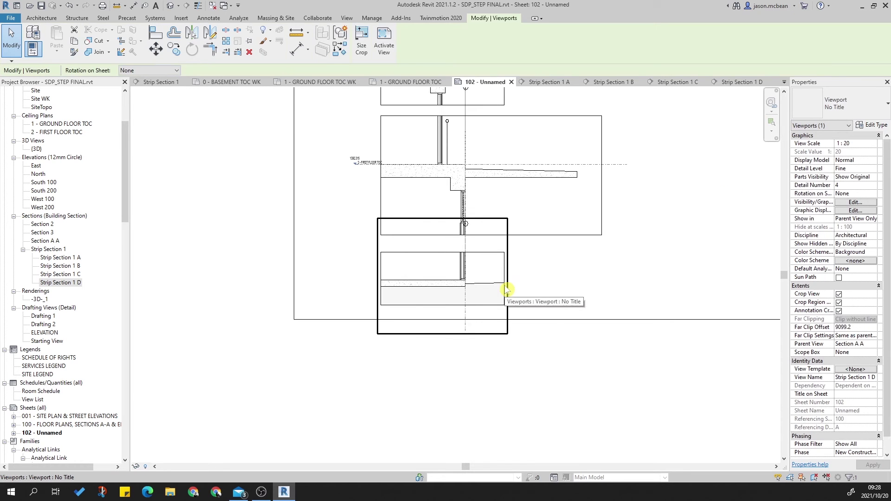
{"action": "left_click", "coordinate": [867, 100]}
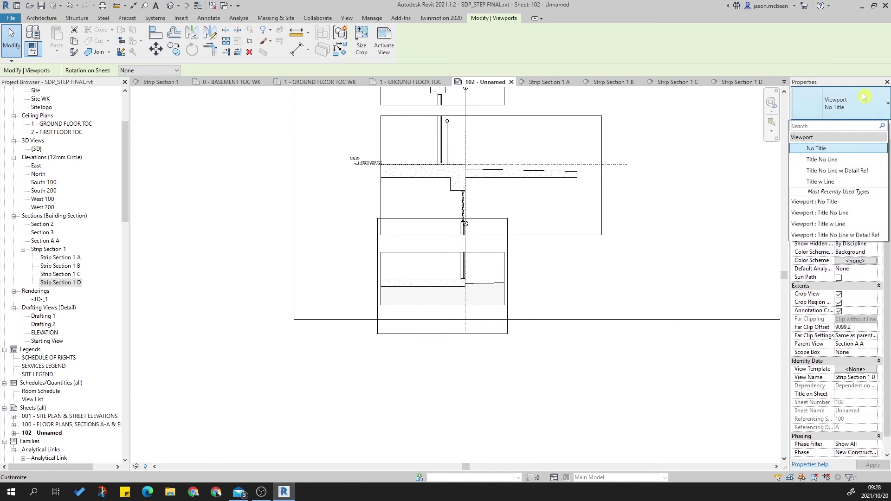
{"action": "left_click", "coordinate": [819, 159]}
{"action": "left_click", "coordinate": [530, 412]}
Move the Strip Section 1 D viewport title up to sit directly beneath its crop region.
{"action": "scroll", "coordinate": [443, 374], "scroll_direction": "up", "scroll_amount": 2}
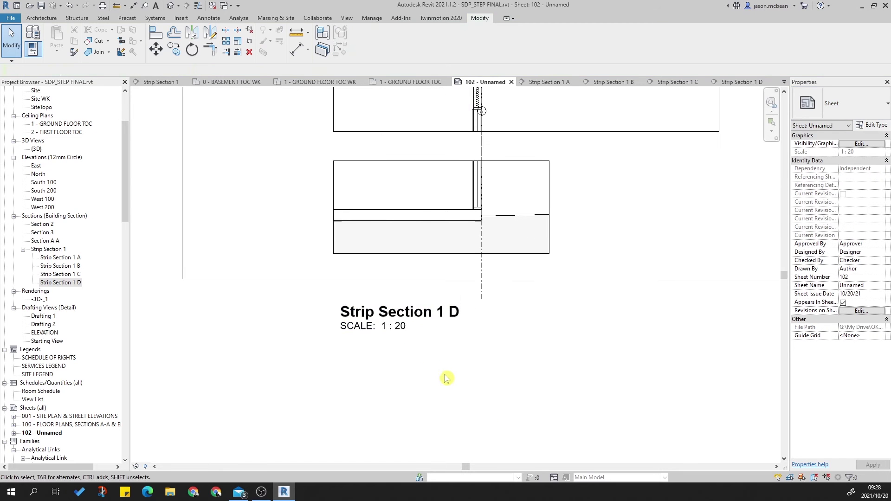
{"action": "left_click", "coordinate": [397, 326]}
{"action": "left_click_drag", "start_coordinate": [373, 318], "coordinate": [371, 281]}
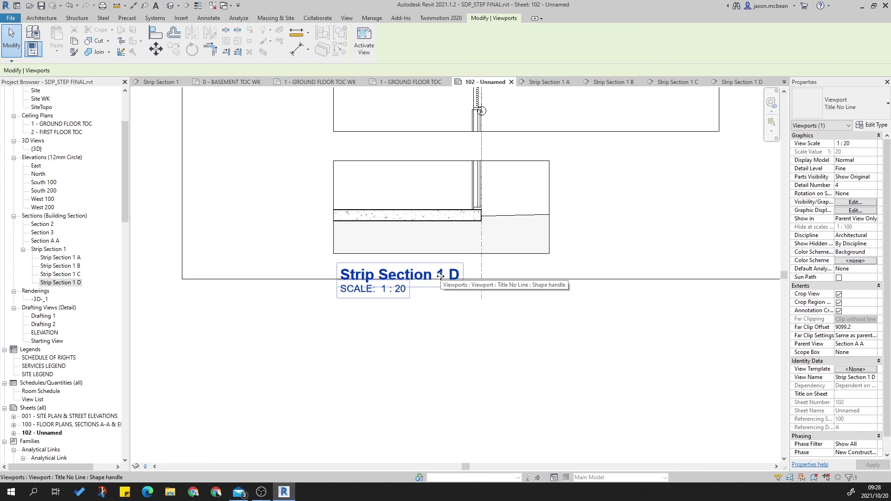
Set the Title on Sheet of the Strip Section 1 D viewport to "Strip Section 1".
{"action": "left_click", "coordinate": [872, 377]}
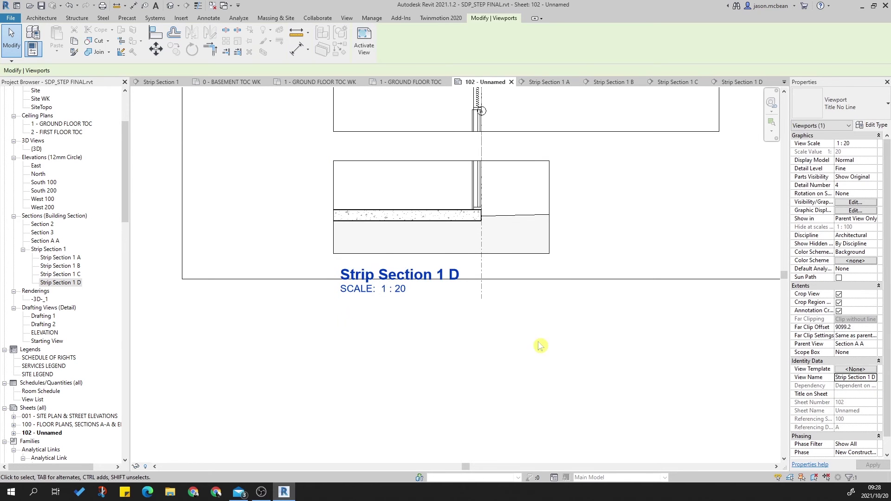
{"action": "left_click", "coordinate": [479, 383]}
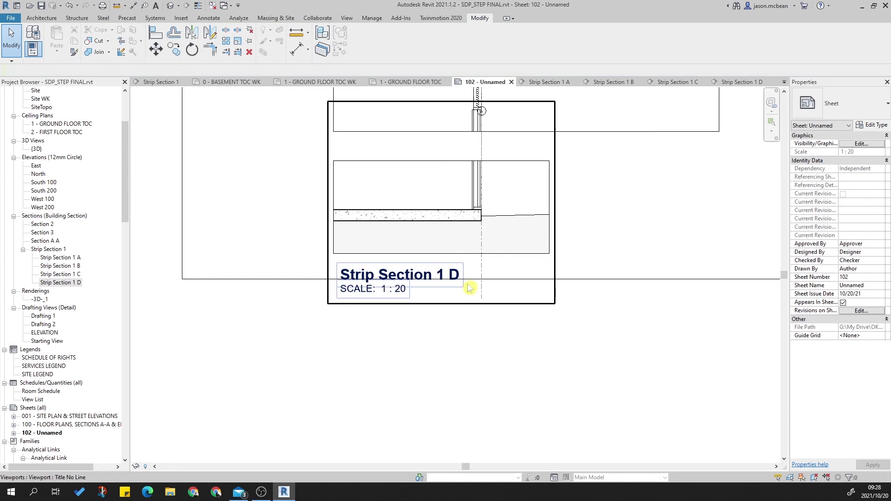
{"action": "left_click", "coordinate": [440, 276]}
{"action": "scroll", "coordinate": [858, 403], "scroll_direction": "down", "scroll_amount": 1}
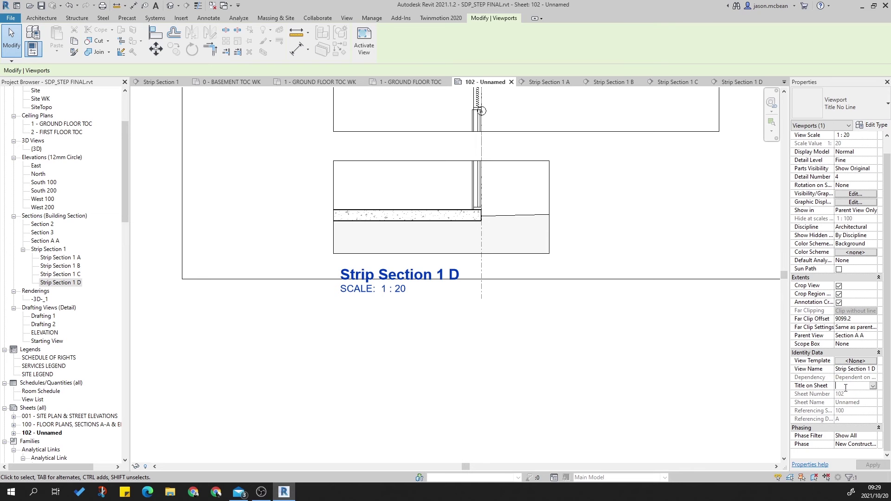
{"action": "left_click", "coordinate": [470, 360]}
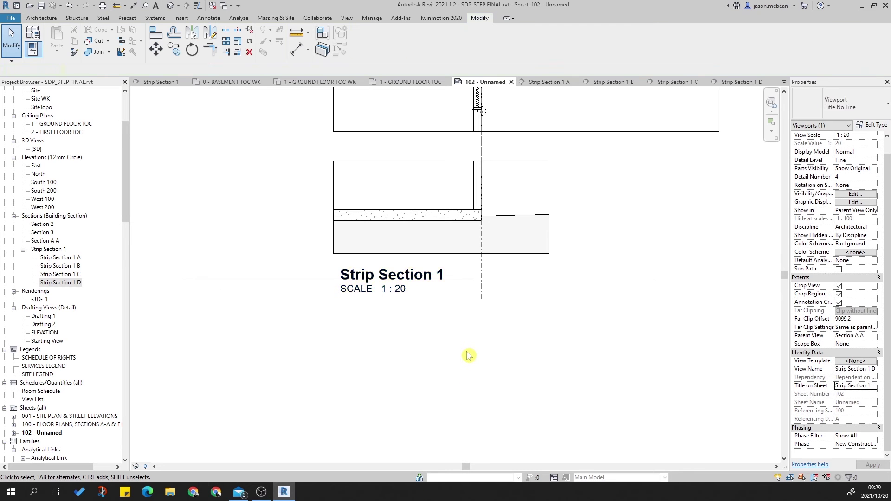
Move the Strip Section 1 D viewport up closer to the lower edge of Strip Section 1 C.
{"action": "scroll", "coordinate": [470, 354], "scroll_direction": "down", "scroll_amount": 3}
{"action": "middle_click_drag", "start_coordinate": [631, 195], "coordinate": [563, 302]}
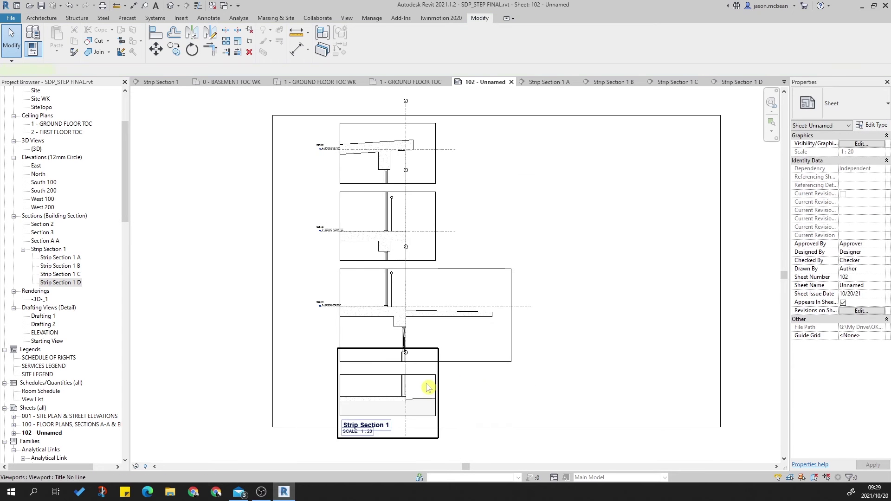
{"action": "left_click", "coordinate": [427, 388]}
{"action": "scroll", "coordinate": [438, 394], "scroll_direction": "up", "scroll_amount": 2}
{"action": "left_click_drag", "start_coordinate": [566, 347], "coordinate": [568, 341]}
{"action": "left_click_drag", "start_coordinate": [428, 402], "coordinate": [427, 396]}
{"action": "left_click", "coordinate": [555, 401]}
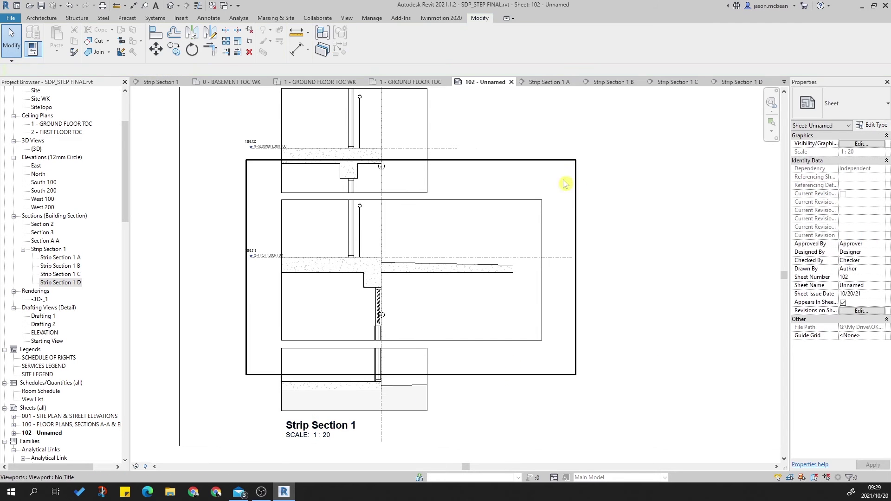
Nudge the Strip Section 1 A and Strip Section 1 B viewports up near the sheet's upper border.
{"action": "middle_click_drag", "start_coordinate": [563, 183], "coordinate": [595, 363]}
{"action": "key", "text": "Up"}
{"action": "key", "text": "Up"}
{"action": "left_click", "coordinate": [552, 258]}
{"action": "left_click", "coordinate": [459, 196]}
{"action": "key", "text": "Up"}
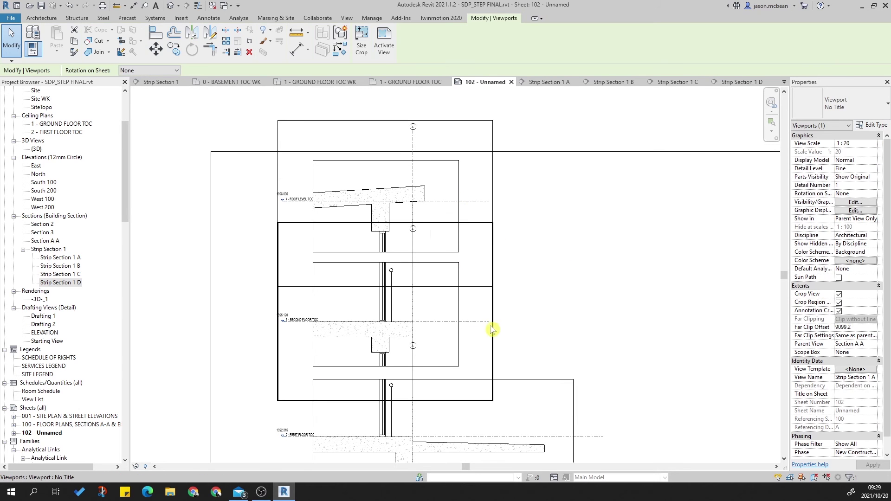
{"action": "left_click", "coordinate": [462, 326]}
{"action": "key", "text": "Up"}
Nudge the Strip Section 1 C and Strip Section 1 D viewports up to tighten the gaps in the stack.
{"action": "middle_click_drag", "start_coordinate": [607, 336], "coordinate": [600, 278]}
{"action": "left_click", "coordinate": [570, 339]}
{"action": "key", "text": "Up"}
{"action": "key", "text": "Up"}
{"action": "left_click", "coordinate": [694, 384]}
{"action": "middle_click_drag", "start_coordinate": [693, 382], "coordinate": [675, 244]}
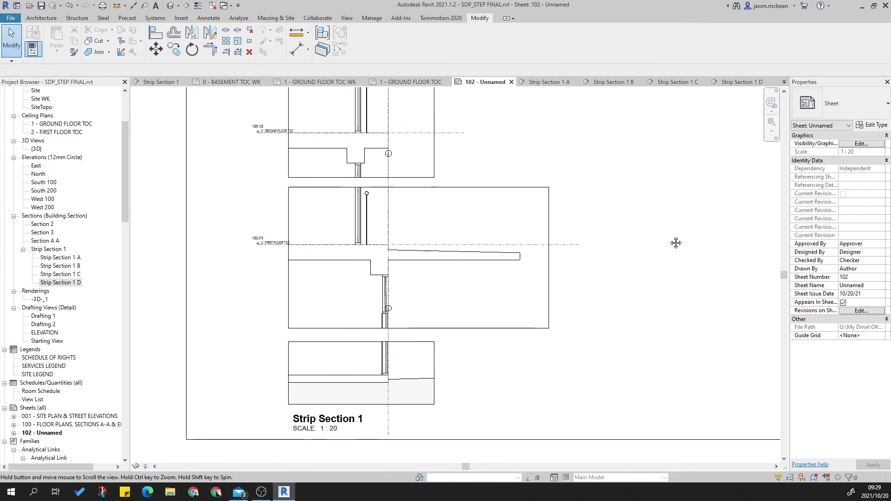
{"action": "left_click", "coordinate": [433, 343]}
{"action": "key", "text": "Up"}
{"action": "key", "text": "Up"}
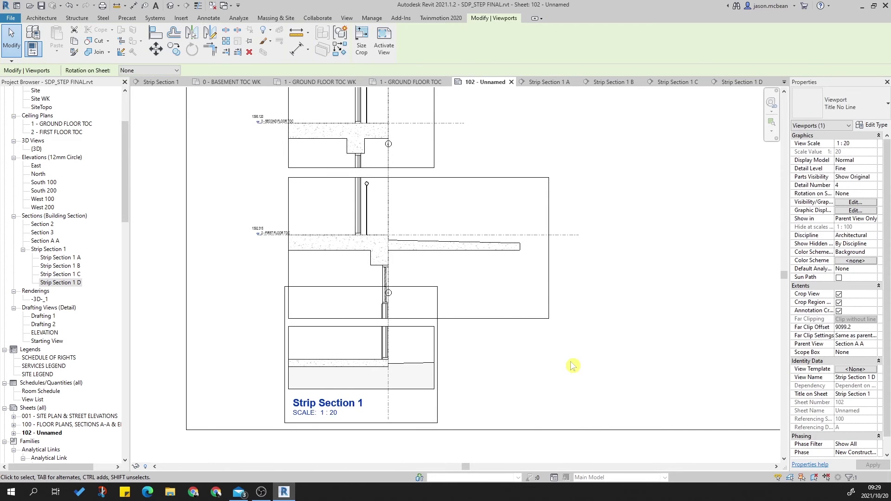
{"action": "left_click", "coordinate": [572, 365]}
{"action": "scroll", "coordinate": [445, 343], "scroll_direction": "down", "scroll_amount": 3}
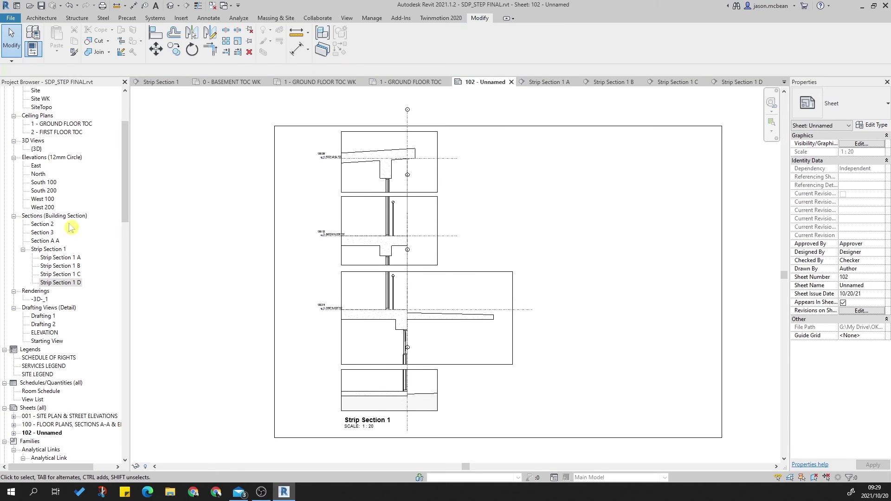
Hide the grid A bubble in the Strip Section 1 D view.
{"action": "double_click", "coordinate": [67, 283]}
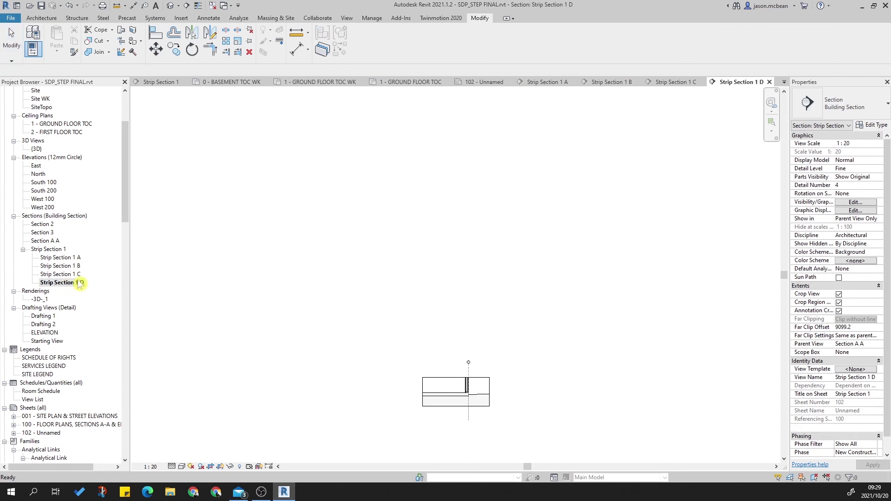
{"action": "scroll", "coordinate": [481, 374], "scroll_direction": "up", "scroll_amount": 3}
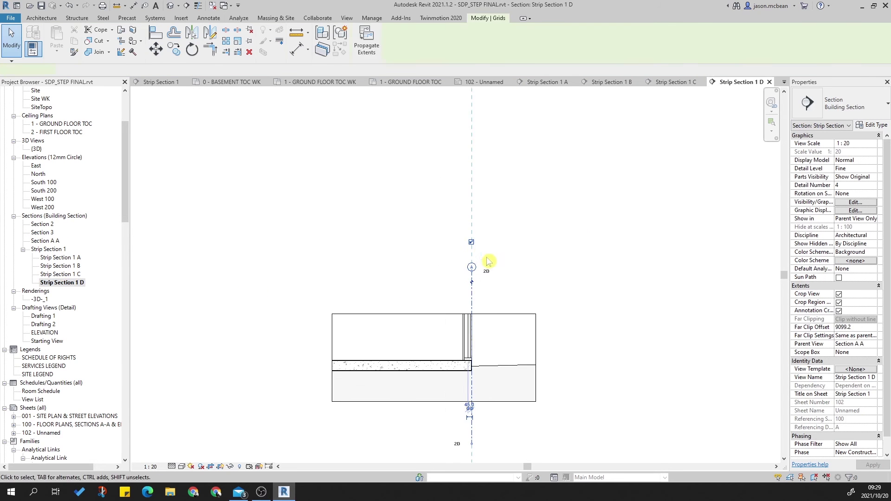
{"action": "left_click", "coordinate": [475, 253]}
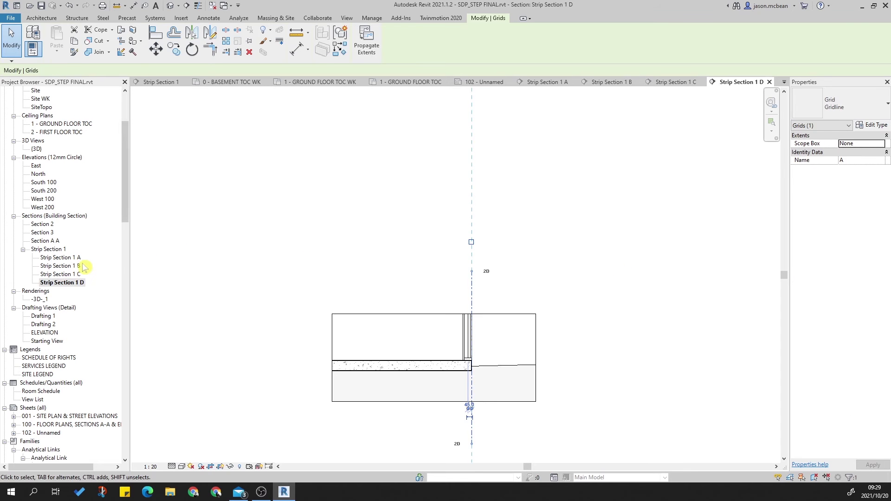
{"action": "double_click", "coordinate": [60, 257]}
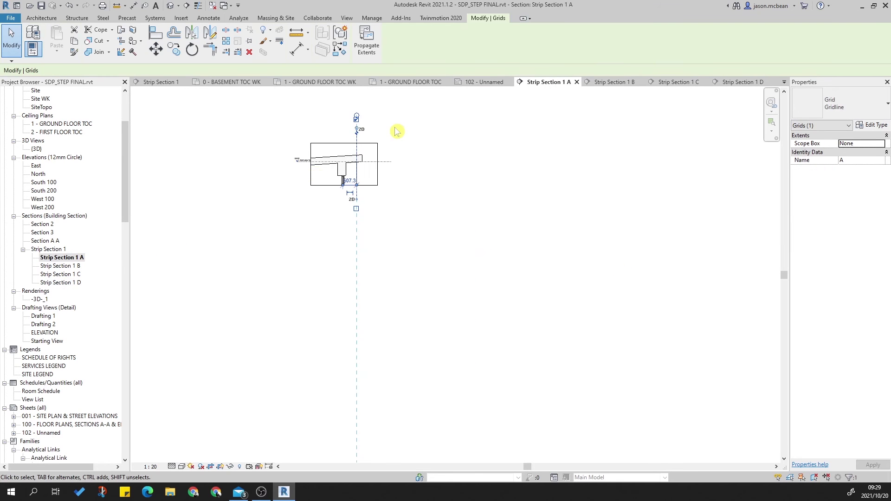
{"action": "scroll", "coordinate": [395, 131], "scroll_direction": "up", "scroll_amount": 3}
{"action": "left_click", "coordinate": [468, 211]}
{"action": "middle_click_drag", "start_coordinate": [474, 217], "coordinate": [580, 339]}
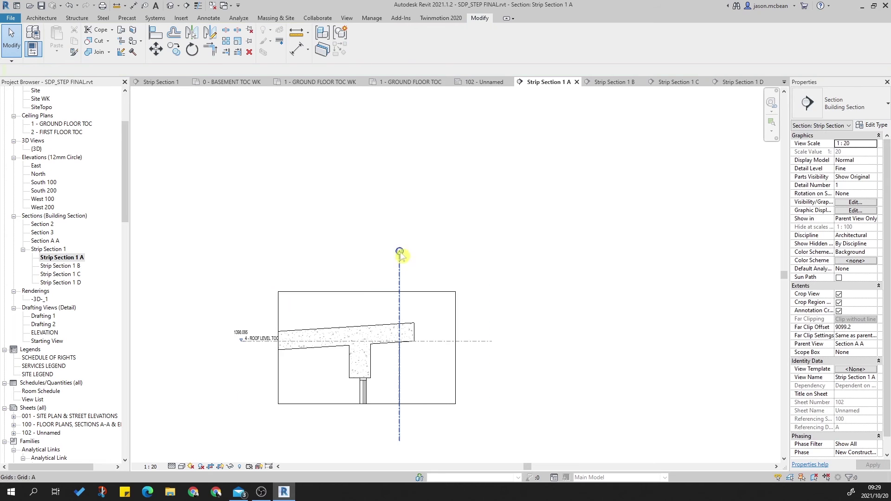
Hide the grid A bubble in the Strip Section 1 B view.
{"action": "double_click", "coordinate": [74, 266]}
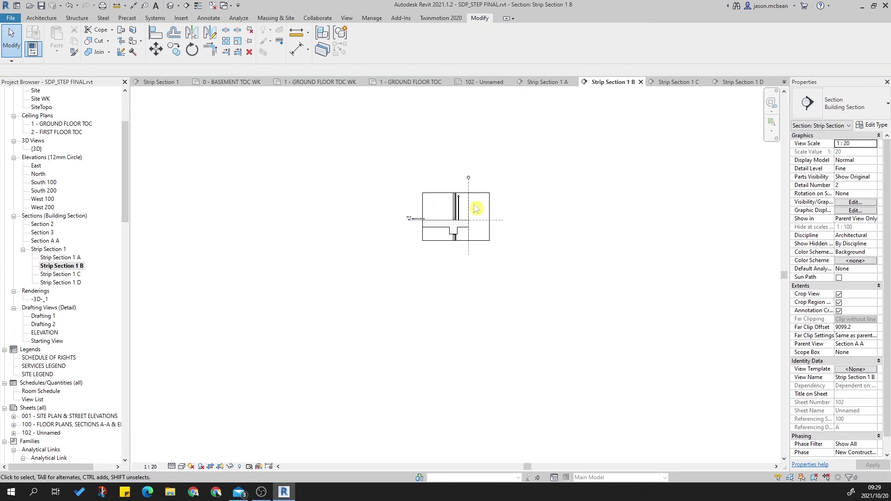
{"action": "scroll", "coordinate": [469, 194], "scroll_direction": "up", "scroll_amount": 4}
{"action": "left_click", "coordinate": [462, 179]}
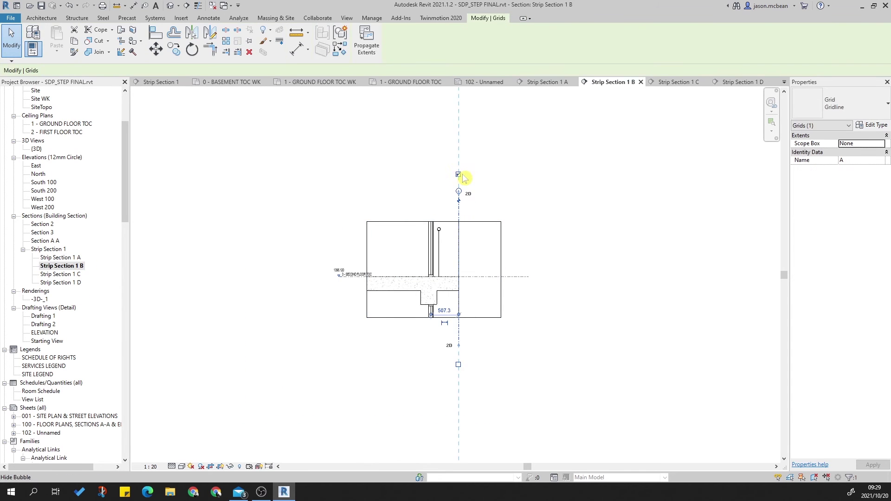
{"action": "left_click", "coordinate": [554, 185]}
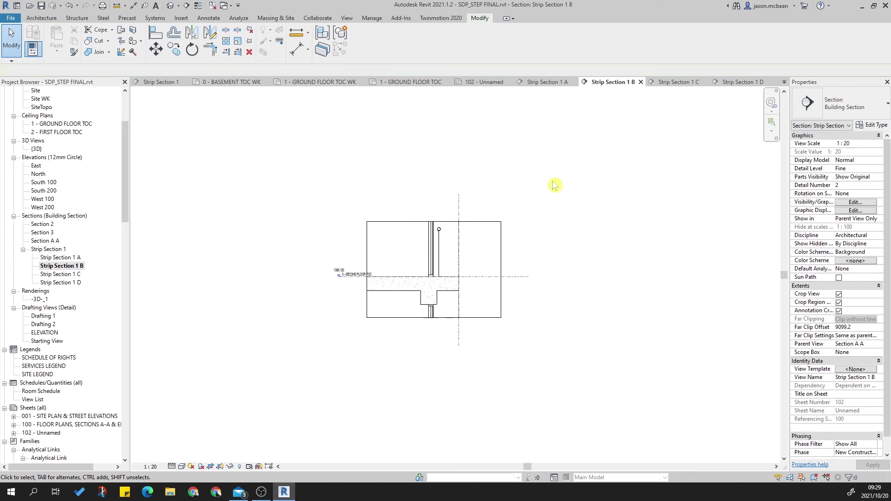
Hide the grid A bubble in the Strip Section 1 C view and recheck the dependent views.
{"action": "double_click", "coordinate": [68, 275]}
{"action": "scroll", "coordinate": [474, 268], "scroll_direction": "up", "scroll_amount": 2}
{"action": "left_click", "coordinate": [466, 239]}
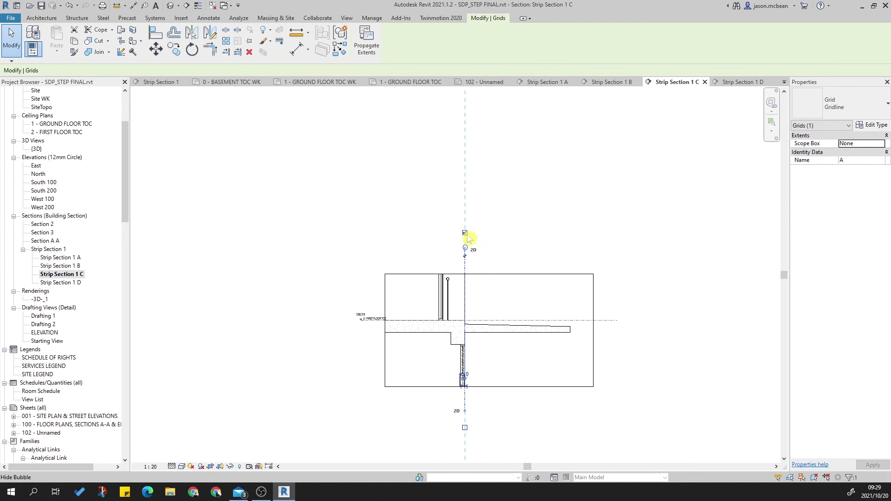
{"action": "left_click", "coordinate": [518, 233]}
{"action": "double_click", "coordinate": [62, 283]}
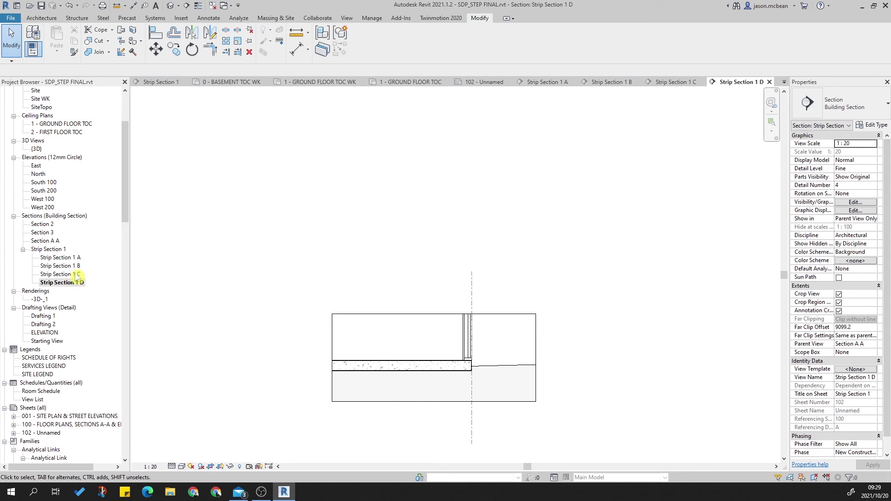
{"action": "double_click", "coordinate": [76, 275]}
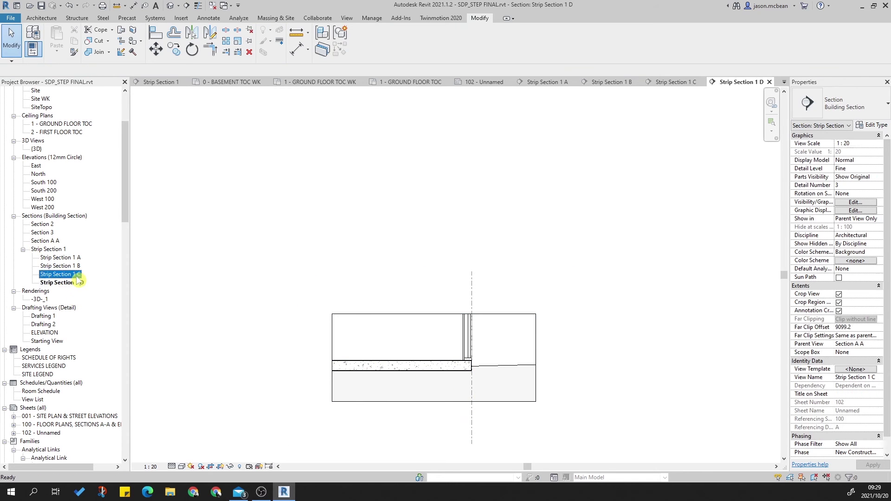
Check the grid A line in the Strip Section 1 C, B and A dependent views.
{"action": "scroll", "coordinate": [341, 317], "scroll_direction": "up", "scroll_amount": 4}
{"action": "scroll", "coordinate": [369, 321], "scroll_direction": "down", "scroll_amount": 4}
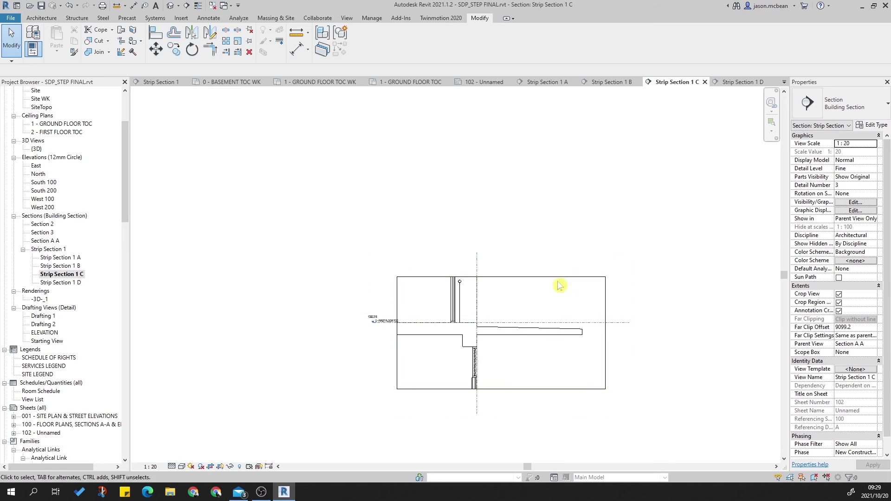
{"action": "scroll", "coordinate": [561, 286], "scroll_direction": "up", "scroll_amount": 1}
{"action": "double_click", "coordinate": [71, 266]}
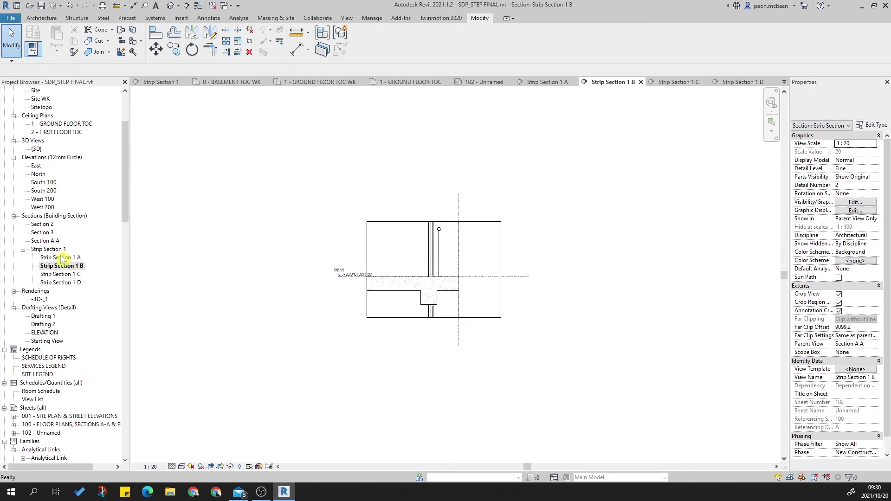
{"action": "double_click", "coordinate": [64, 258]}
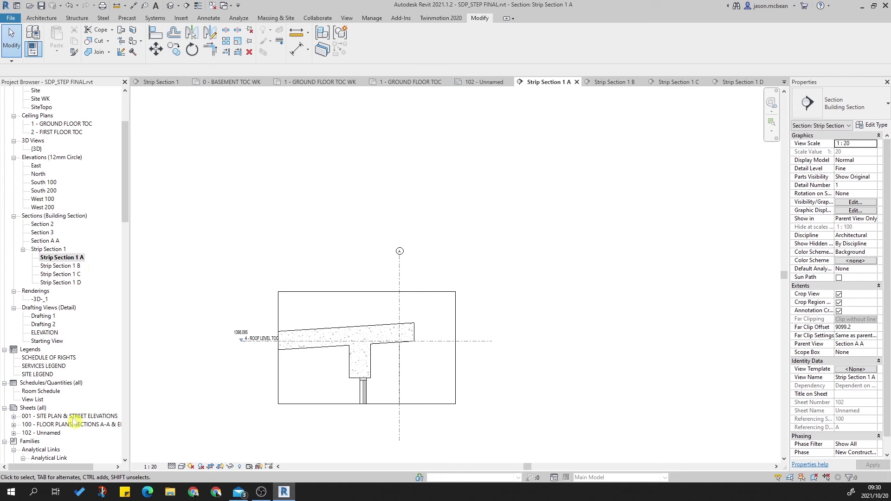
Return to sheet 102 and close all inactive views.
{"action": "left_click", "coordinate": [65, 425]}
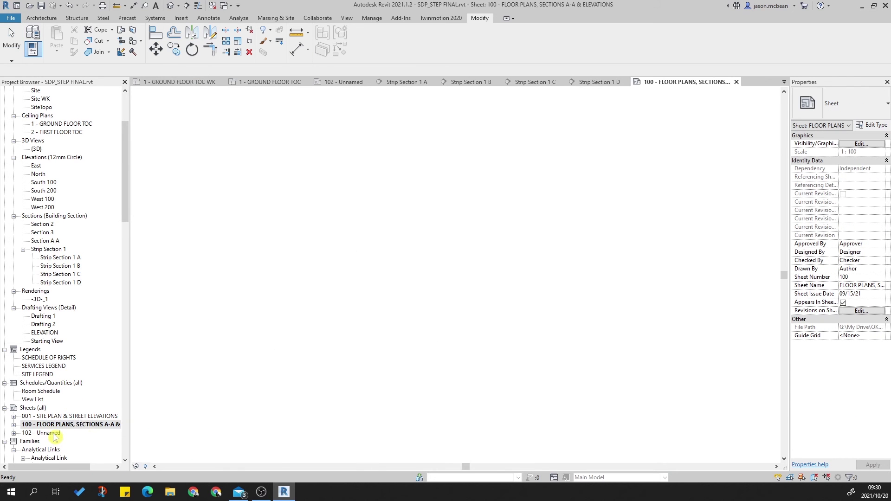
{"action": "double_click", "coordinate": [46, 433]}
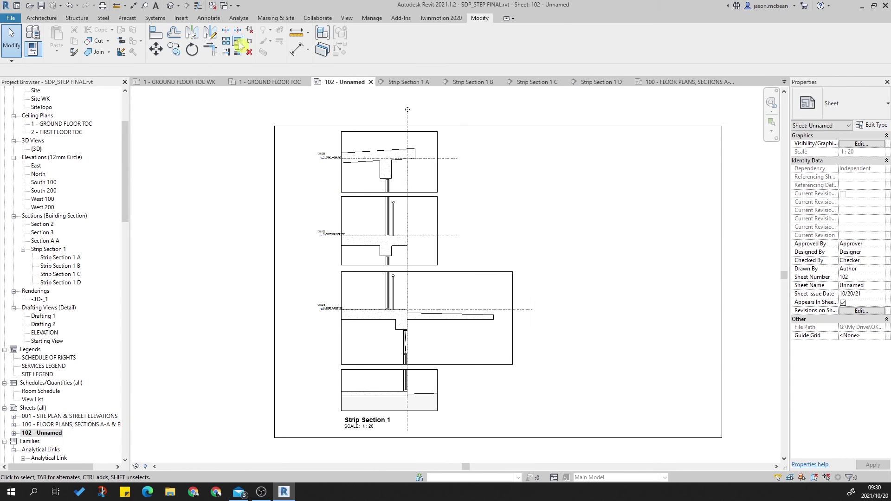
{"action": "left_click", "coordinate": [346, 18]}
{"action": "left_click", "coordinate": [735, 47]}
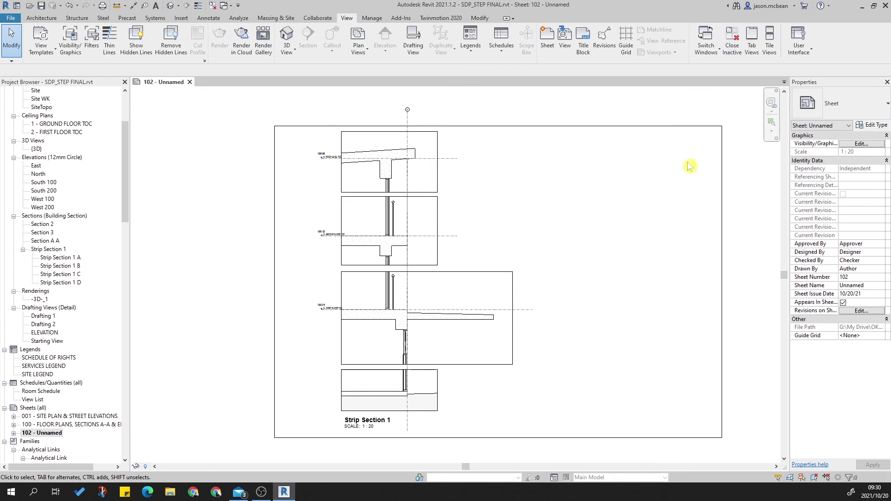
Shorten both ends of grid A in the Strip Section 1 D viewport to just outside its crop boundary.
{"action": "scroll", "coordinate": [390, 409], "scroll_direction": "up", "scroll_amount": 5}
{"action": "scroll", "coordinate": [490, 363], "scroll_direction": "down", "scroll_amount": 3}
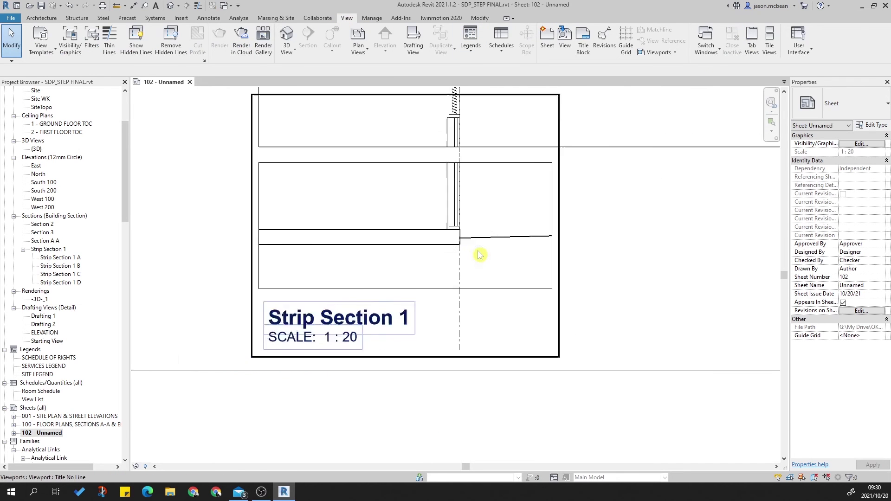
{"action": "double_click", "coordinate": [458, 315]}
{"action": "left_click", "coordinate": [465, 315]}
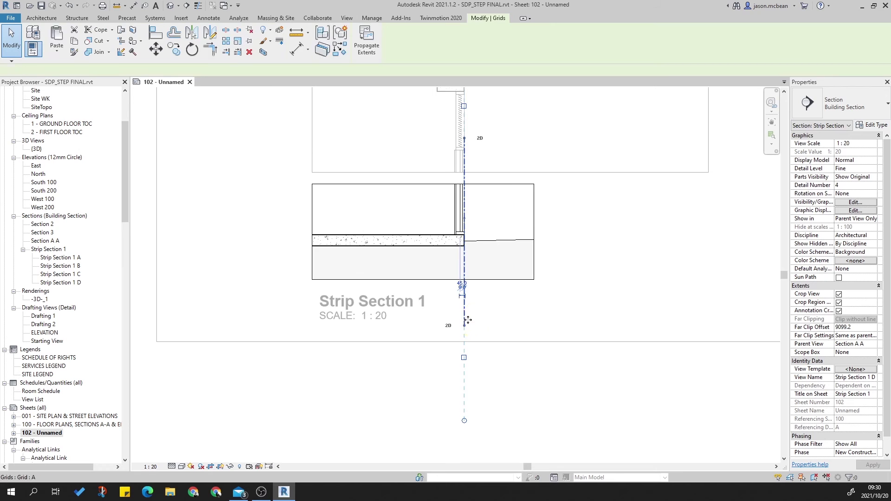
{"action": "scroll", "coordinate": [454, 160], "scroll_direction": "up", "scroll_amount": 2}
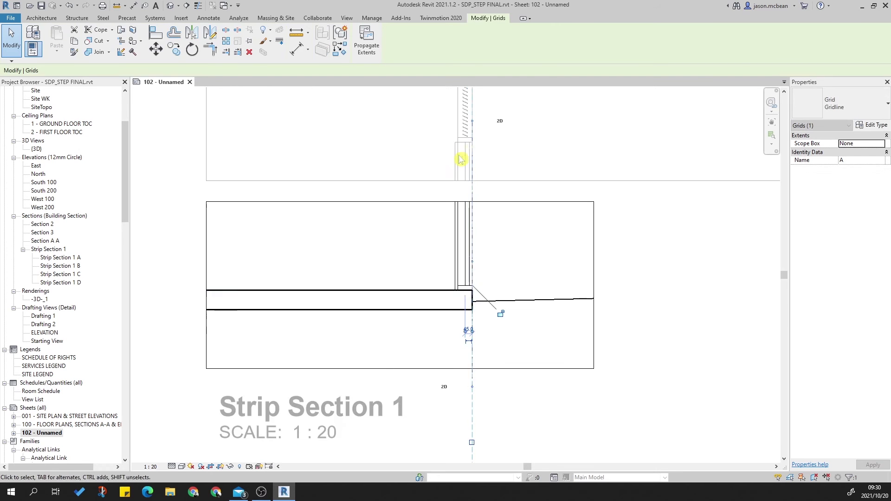
{"action": "left_click", "coordinate": [685, 213]}
{"action": "scroll", "coordinate": [523, 312], "scroll_direction": "down", "scroll_amount": 1}
{"action": "scroll", "coordinate": [523, 312], "scroll_direction": "down", "scroll_amount": 2}
{"action": "middle_click_drag", "start_coordinate": [523, 312], "coordinate": [495, 385]}
{"action": "scroll", "coordinate": [495, 384], "scroll_direction": "down", "scroll_amount": 3}
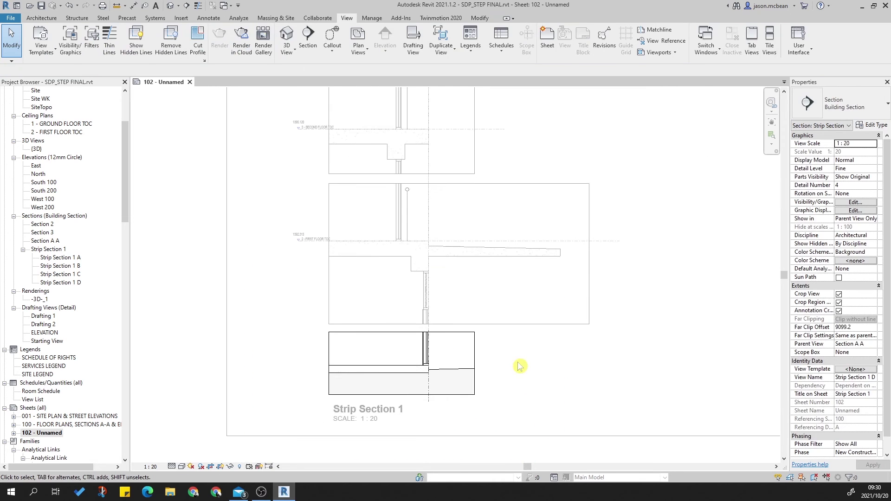
{"action": "double_click", "coordinate": [557, 377]}
Shorten both ends of grid A in the Strip Section 1 C viewport to its crop boundary.
{"action": "scroll", "coordinate": [432, 325], "scroll_direction": "up", "scroll_amount": 2}
{"action": "left_click", "coordinate": [481, 321]}
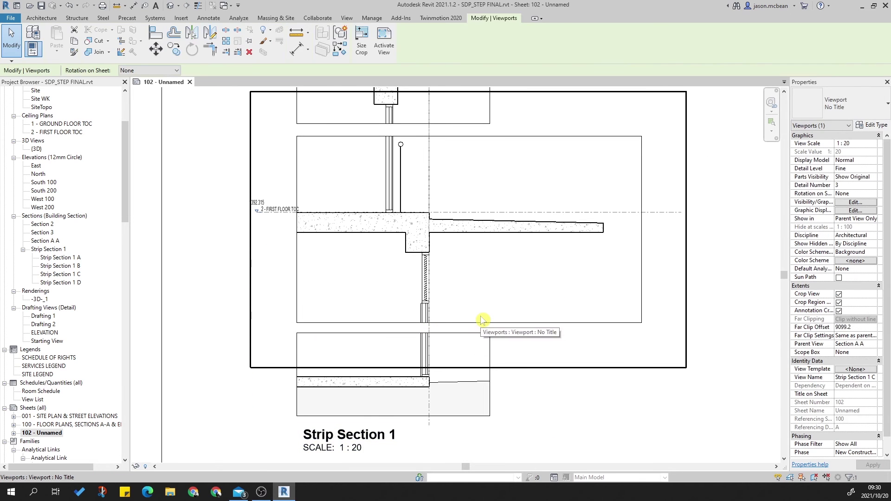
{"action": "double_click", "coordinate": [481, 320]}
{"action": "left_click", "coordinate": [428, 373]}
{"action": "left_click", "coordinate": [432, 360]}
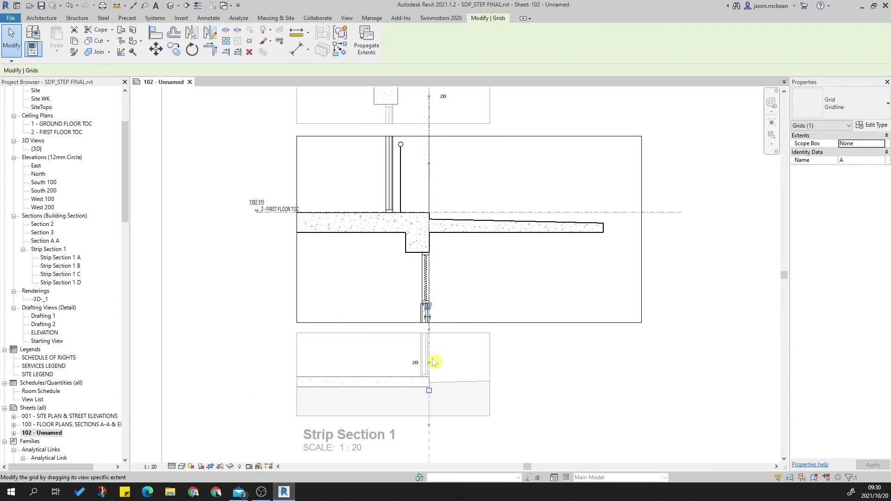
{"action": "left_click_drag", "start_coordinate": [431, 348], "coordinate": [433, 330]}
{"action": "middle_click_drag", "start_coordinate": [465, 265], "coordinate": [470, 414]}
{"action": "left_click_drag", "start_coordinate": [433, 265], "coordinate": [436, 279]}
{"action": "left_click", "coordinate": [545, 269]}
{"action": "scroll", "coordinate": [544, 268], "scroll_direction": "down", "scroll_amount": 2}
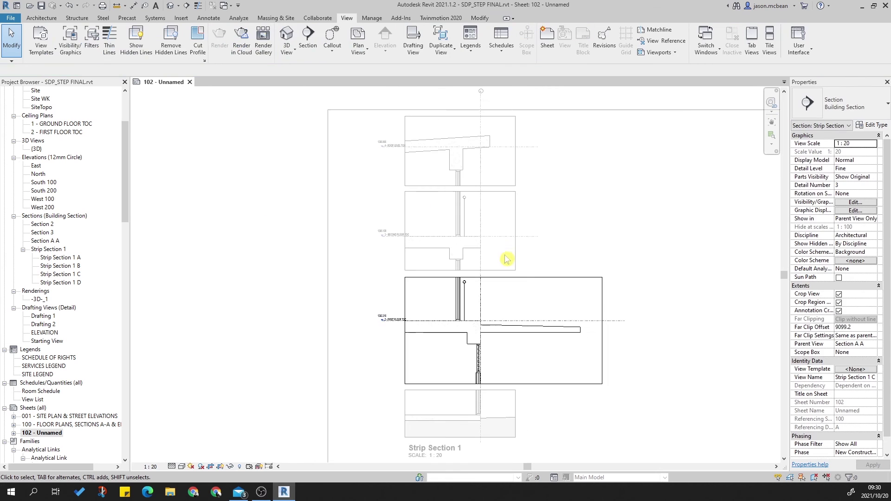
{"action": "double_click", "coordinate": [591, 254]}
Trim the upper end of grid A in the Strip Section 1 D viewport back to its crop's top edge.
{"action": "scroll", "coordinate": [477, 402], "scroll_direction": "up", "scroll_amount": 5}
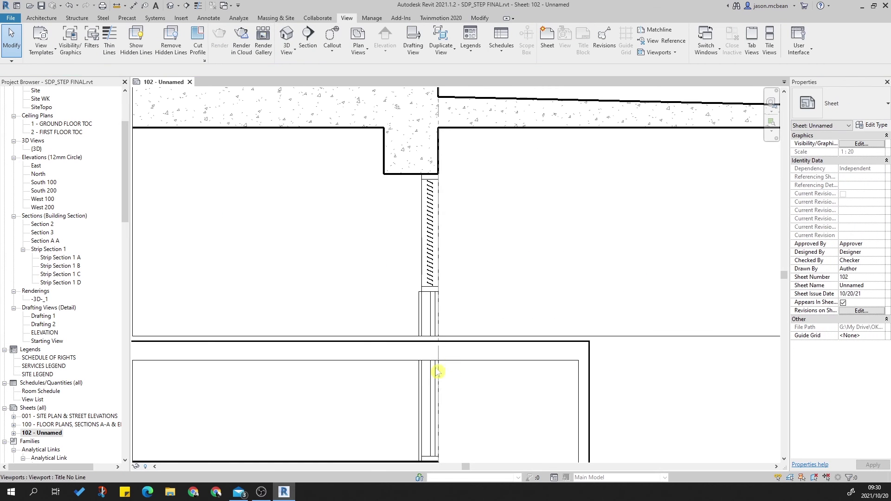
{"action": "double_click", "coordinate": [444, 357]}
{"action": "left_click", "coordinate": [439, 352]}
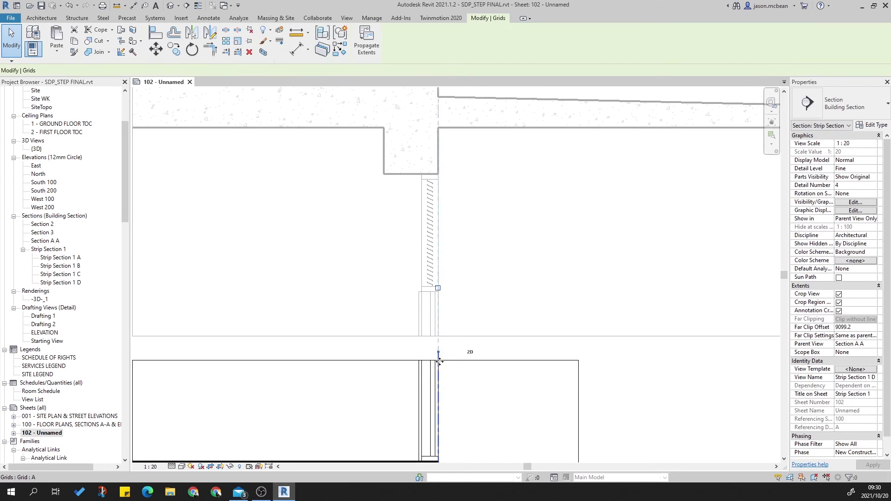
{"action": "scroll", "coordinate": [440, 349], "scroll_direction": "up", "scroll_amount": 2}
{"action": "left_click_drag", "start_coordinate": [440, 349], "coordinate": [437, 360]}
{"action": "left_click", "coordinate": [485, 325]}
{"action": "scroll", "coordinate": [483, 326], "scroll_direction": "down", "scroll_amount": 3}
{"action": "scroll", "coordinate": [627, 347], "scroll_direction": "down", "scroll_amount": 3}
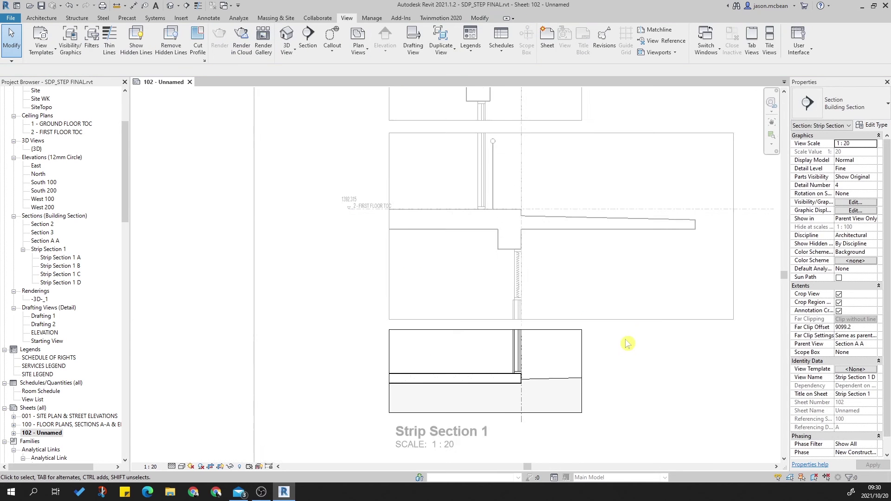
{"action": "double_click", "coordinate": [626, 342]}
Trim the lower end of grid A in the Strip Section 1 C viewport to just below its crop, then inspect the upper end.
{"action": "double_click", "coordinate": [611, 314]}
{"action": "scroll", "coordinate": [518, 321], "scroll_direction": "up", "scroll_amount": 2}
{"action": "scroll", "coordinate": [520, 324], "scroll_direction": "up", "scroll_amount": 2}
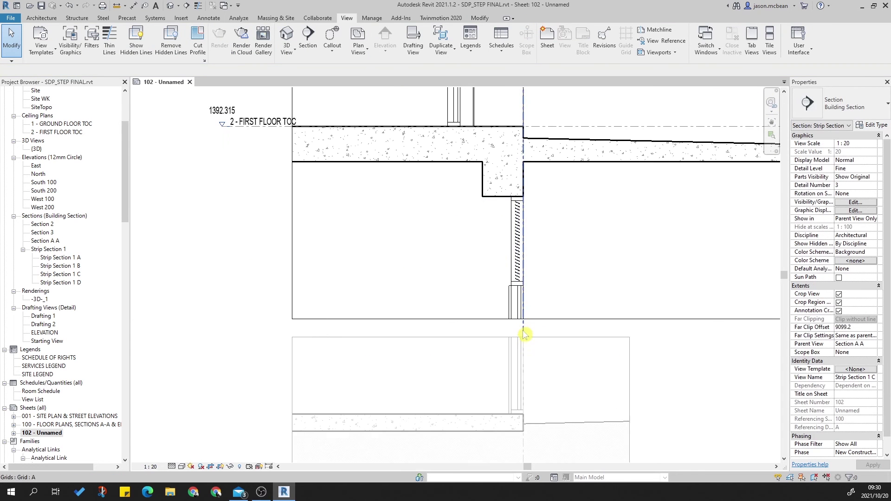
{"action": "left_click", "coordinate": [523, 334]}
{"action": "scroll", "coordinate": [524, 332], "scroll_direction": "up", "scroll_amount": 2}
{"action": "left_click_drag", "start_coordinate": [525, 314], "coordinate": [525, 315]}
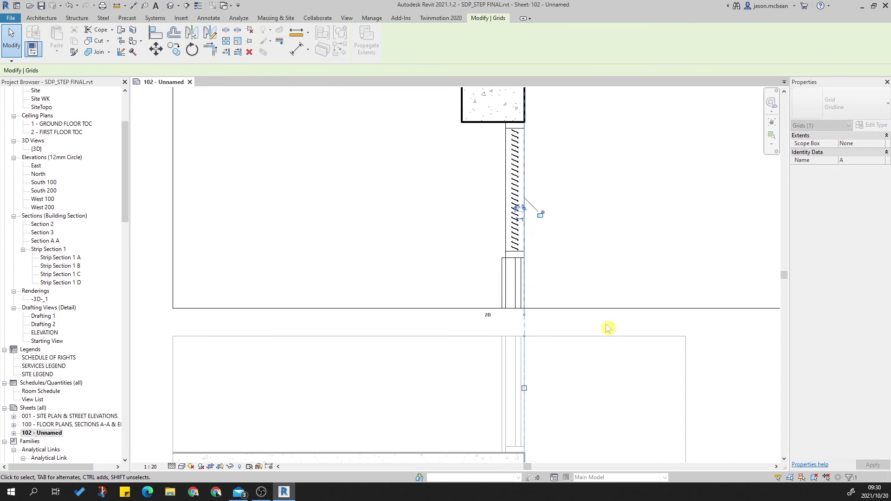
{"action": "left_click", "coordinate": [608, 328]}
{"action": "scroll", "coordinate": [491, 338], "scroll_direction": "down", "scroll_amount": 3}
{"action": "middle_click_drag", "start_coordinate": [593, 297], "coordinate": [569, 403]}
{"action": "scroll", "coordinate": [501, 292], "scroll_direction": "up", "scroll_amount": 2}
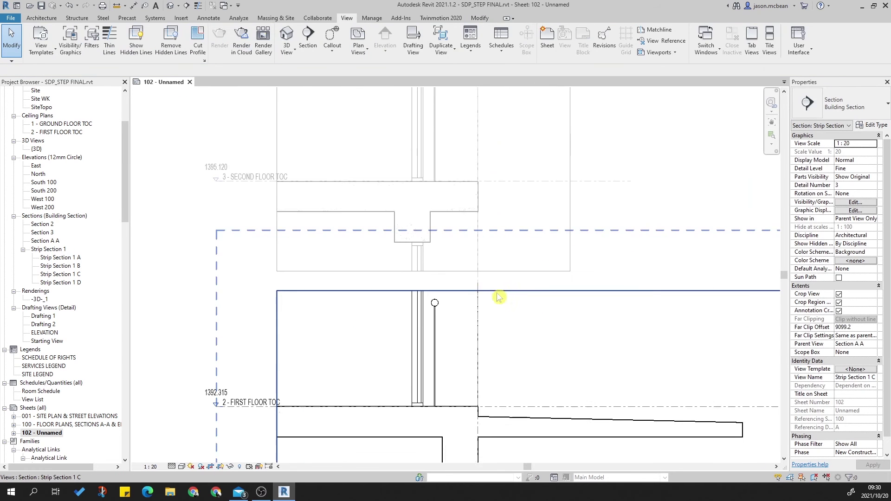
{"action": "key", "text": "Escape"}
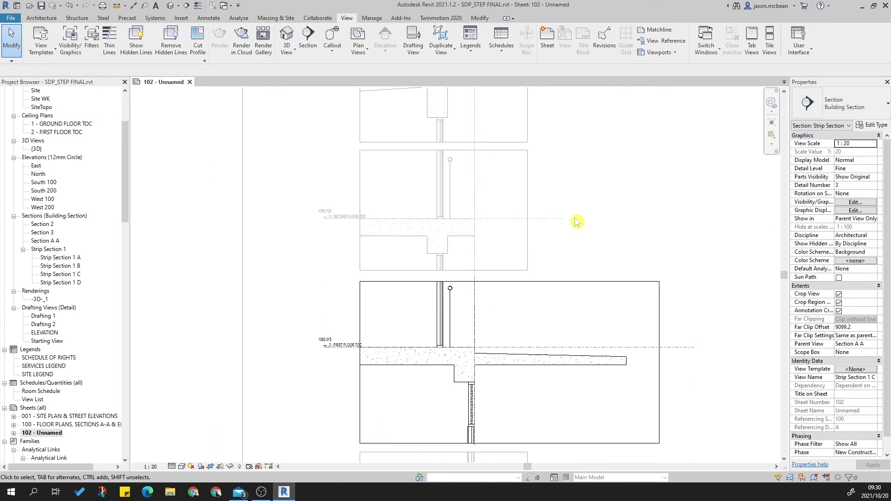
{"action": "double_click", "coordinate": [575, 219]}
Shorten both ends of grid A in the Strip Section 1 B viewport to its crop boundary.
{"action": "double_click", "coordinate": [525, 206]}
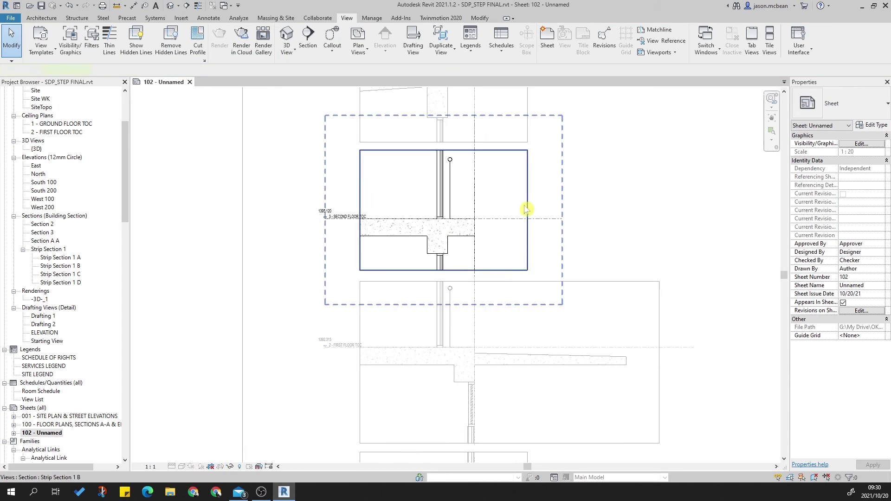
{"action": "left_click", "coordinate": [478, 254]}
{"action": "scroll", "coordinate": [482, 255], "scroll_direction": "up", "scroll_amount": 3}
{"action": "key", "text": "Escape"}
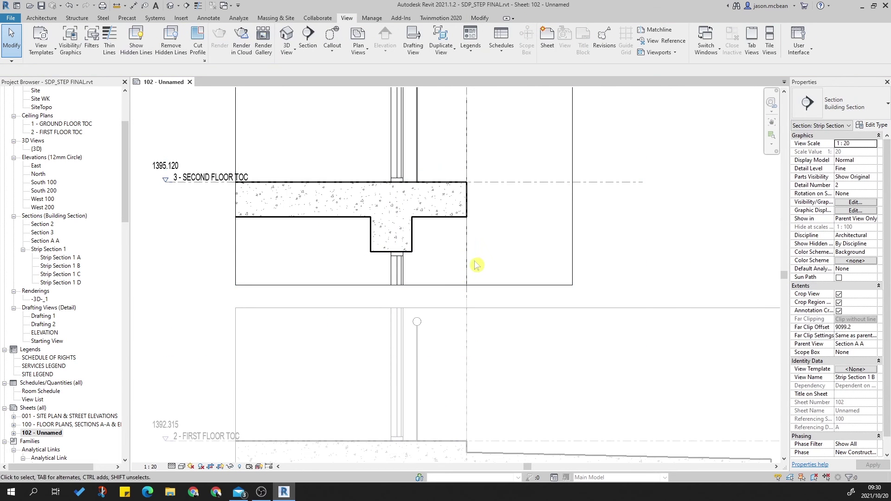
{"action": "left_click", "coordinate": [472, 303]}
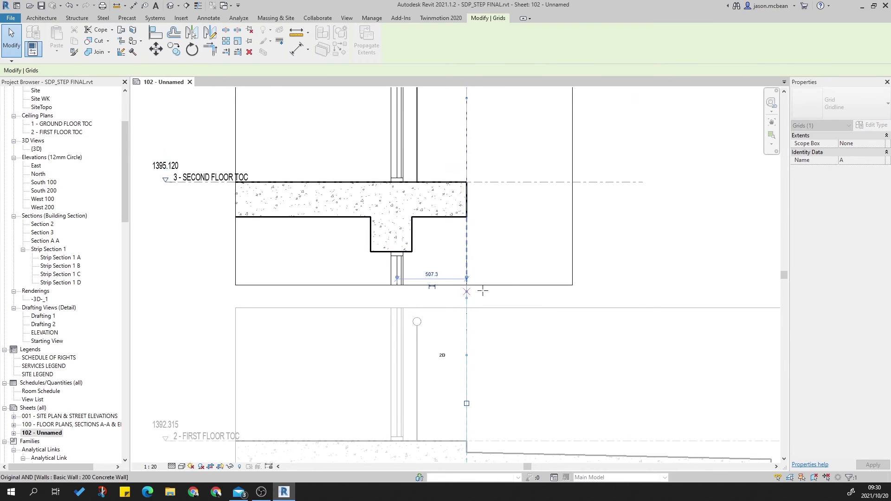
{"action": "middle_click_drag", "start_coordinate": [608, 222], "coordinate": [610, 444]}
{"action": "left_click_drag", "start_coordinate": [472, 201], "coordinate": [471, 268]}
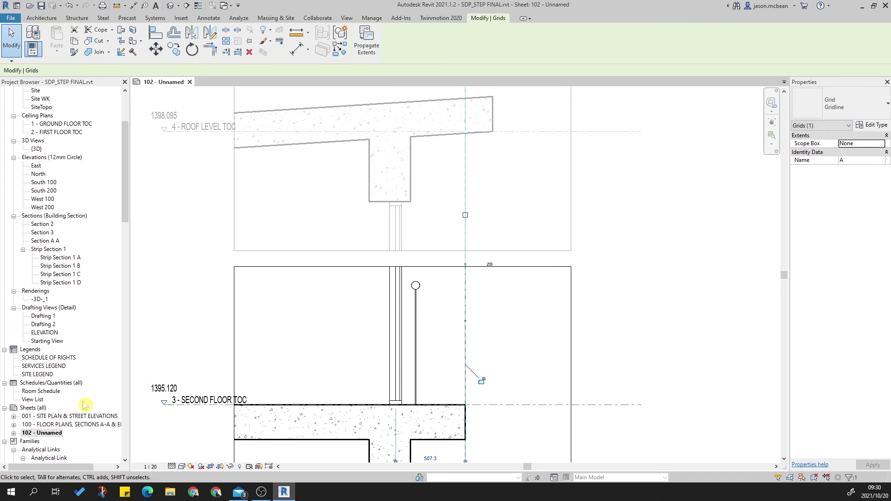
Open the Strip Section 1 A view and shorten grid A's lower end to just below the crop boundary.
{"action": "left_click", "coordinate": [13, 432]}
{"action": "double_click", "coordinate": [68, 433]}
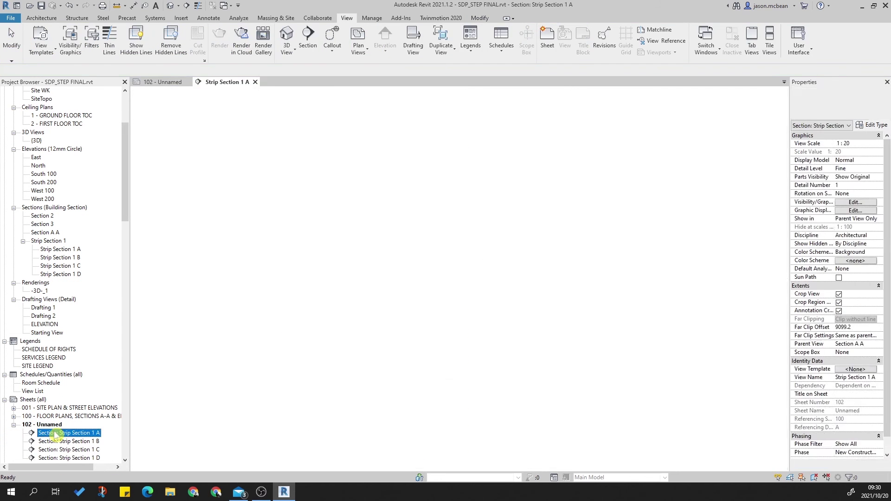
{"action": "scroll", "coordinate": [510, 351], "scroll_direction": "up", "scroll_amount": 2}
{"action": "left_click", "coordinate": [632, 433]}
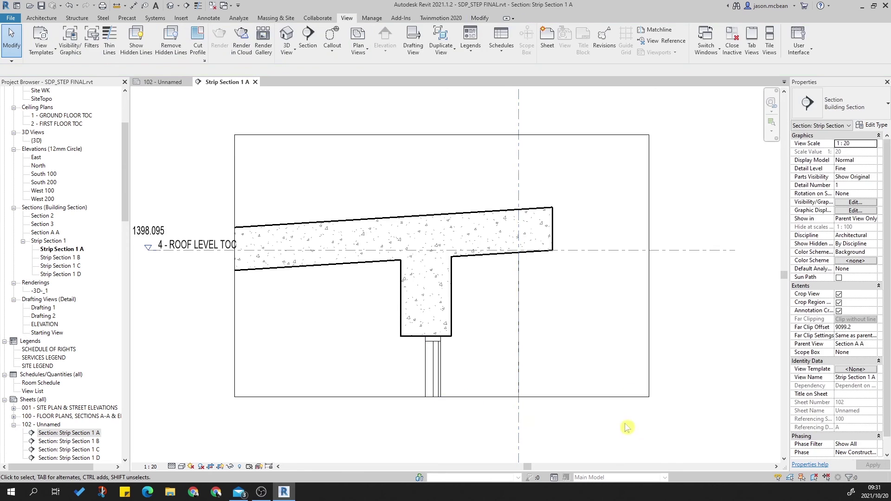
{"action": "middle_click_drag", "start_coordinate": [625, 425], "coordinate": [578, 360]}
{"action": "left_click", "coordinate": [472, 417]}
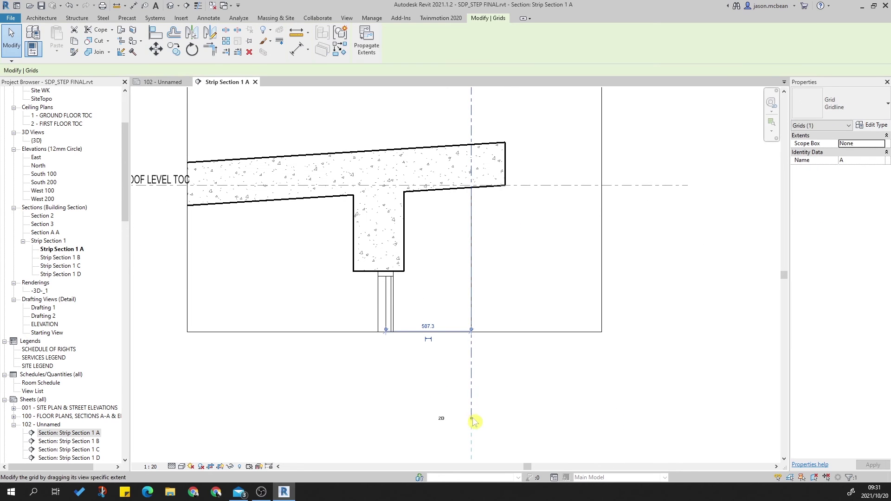
{"action": "left_click_drag", "start_coordinate": [480, 336], "coordinate": [480, 336]}
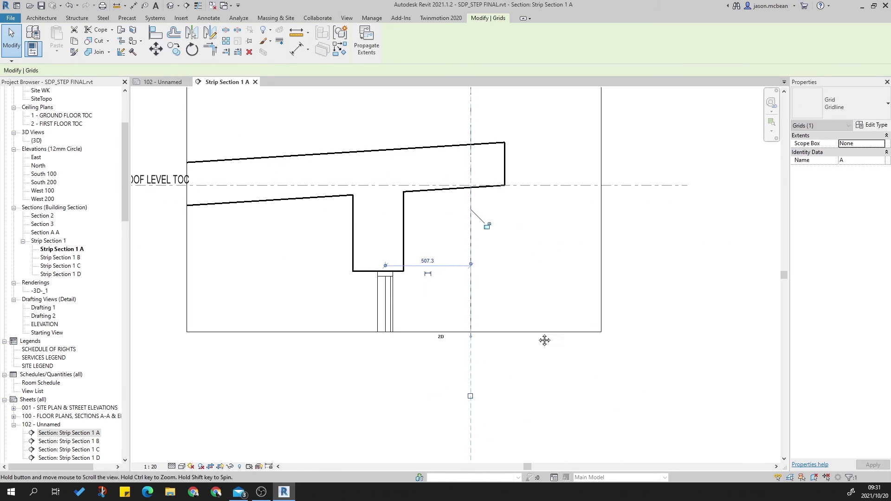
Lower the grid A bubble end in Strip Section 1 A to inside the crop, just above the roof slab.
{"action": "middle_click_drag", "start_coordinate": [545, 334], "coordinate": [545, 500]}
{"action": "left_click_drag", "start_coordinate": [472, 150], "coordinate": [472, 299]}
{"action": "left_click", "coordinate": [650, 185]}
{"action": "scroll", "coordinate": [650, 185], "scroll_direction": "down", "scroll_amount": 3}
Move the 4 - ROOF LEVEL TOC level head outward so its label clears the crop boundary.
{"action": "scroll", "coordinate": [613, 274], "scroll_direction": "up", "scroll_amount": 2}
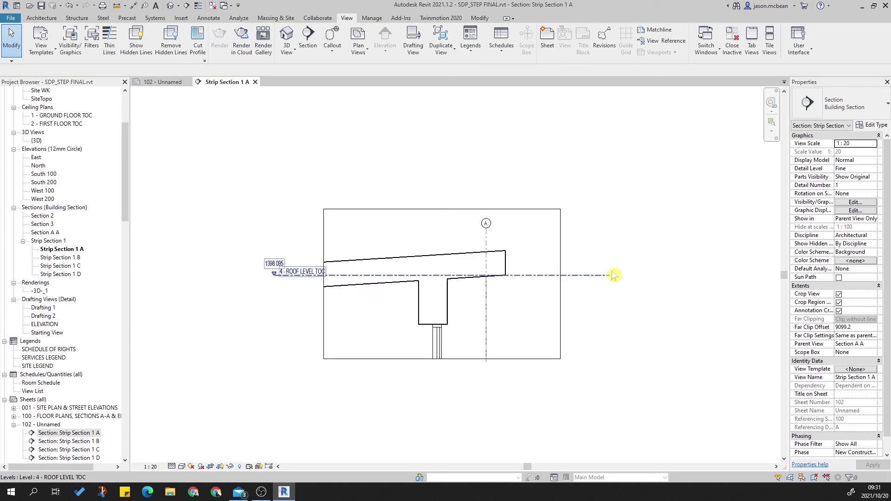
{"action": "left_click", "coordinate": [610, 277]}
{"action": "middle_click_drag", "start_coordinate": [196, 333], "coordinate": [360, 335]}
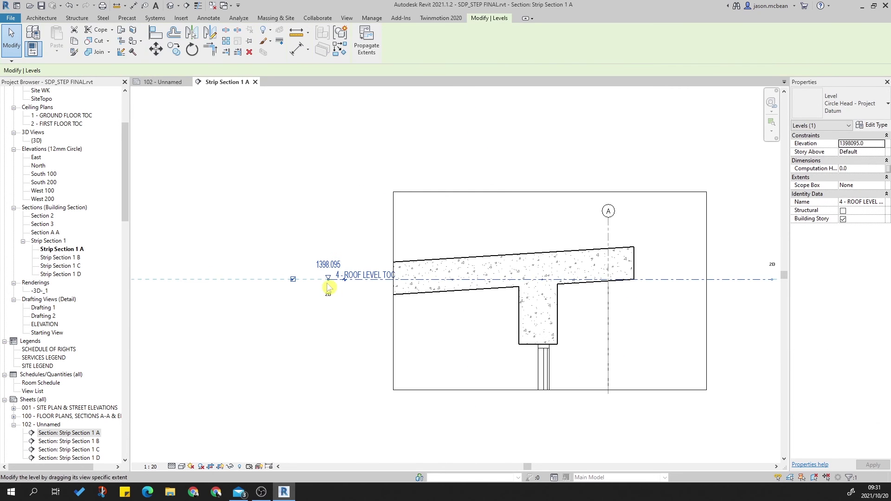
{"action": "left_click_drag", "start_coordinate": [327, 280], "coordinate": [302, 280]}
{"action": "left_click", "coordinate": [334, 386]}
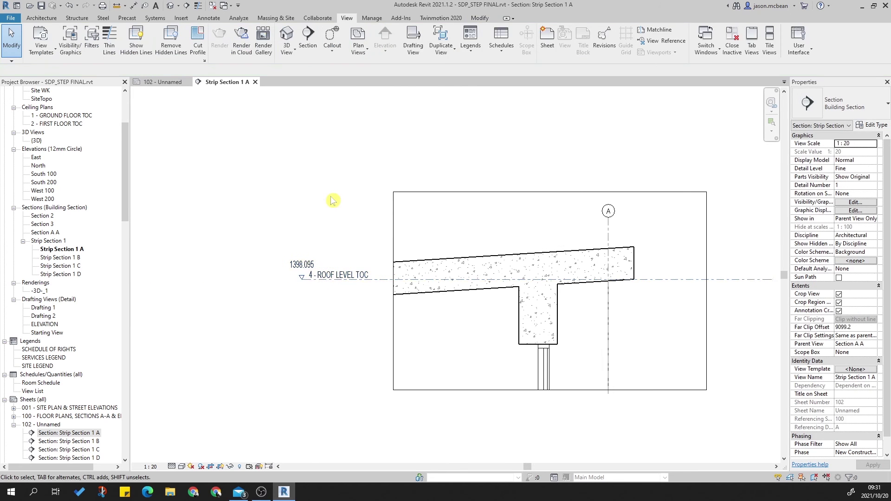
Compare the datum extents in Strip Section 1 A with those in the parent Strip Section 1 view.
{"action": "scroll", "coordinate": [352, 222], "scroll_direction": "down", "scroll_amount": 3}
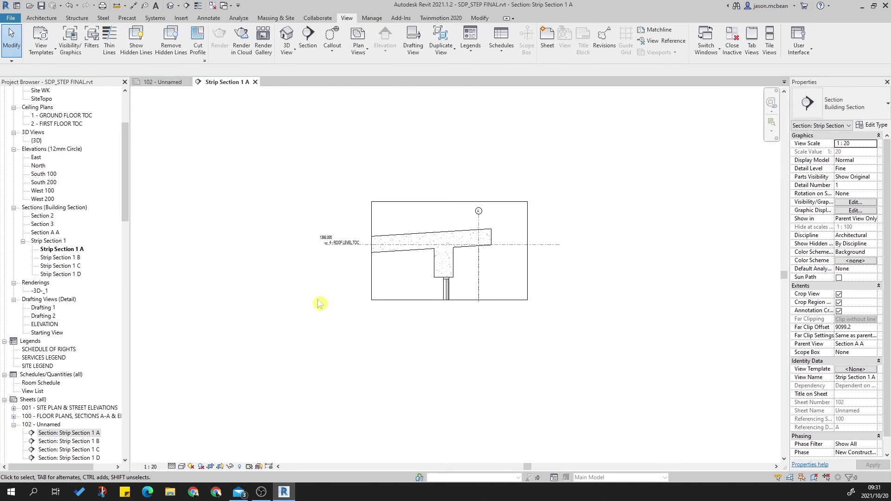
{"action": "scroll", "coordinate": [344, 234], "scroll_direction": "down", "scroll_amount": 3}
{"action": "scroll", "coordinate": [498, 242], "scroll_direction": "up", "scroll_amount": 4}
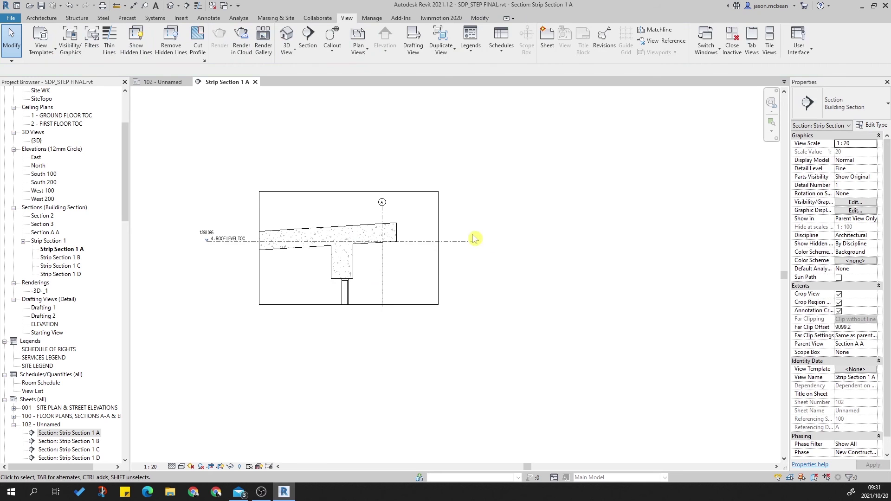
{"action": "double_click", "coordinate": [50, 241]}
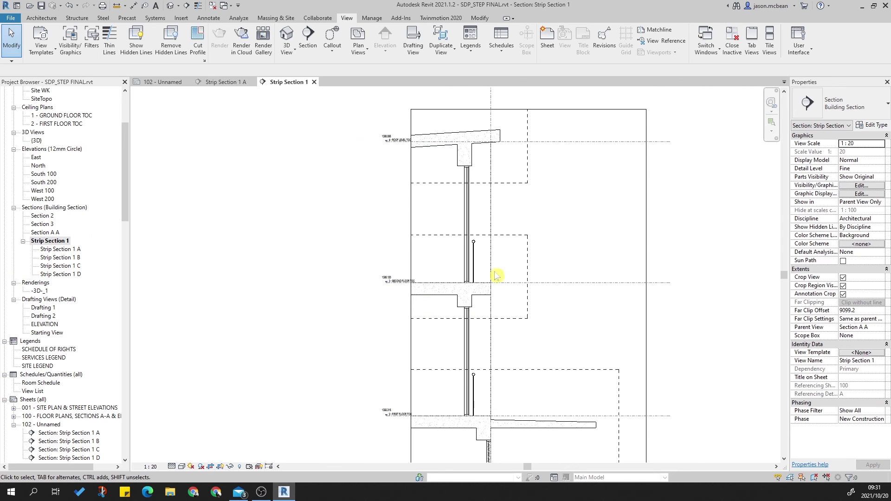
{"action": "double_click", "coordinate": [77, 249]}
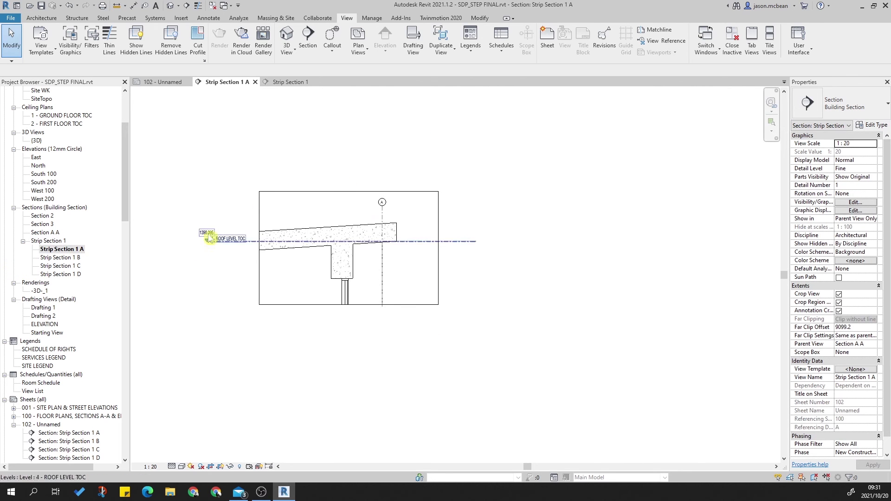
On sheet 102, align the 3 - SECOND FLOOR TOC level head in Strip Section 1 B with the 4 - ROOF LEVEL TOC head above.
{"action": "double_click", "coordinate": [51, 425]}
{"action": "middle_click_drag", "start_coordinate": [371, 225], "coordinate": [547, 308]}
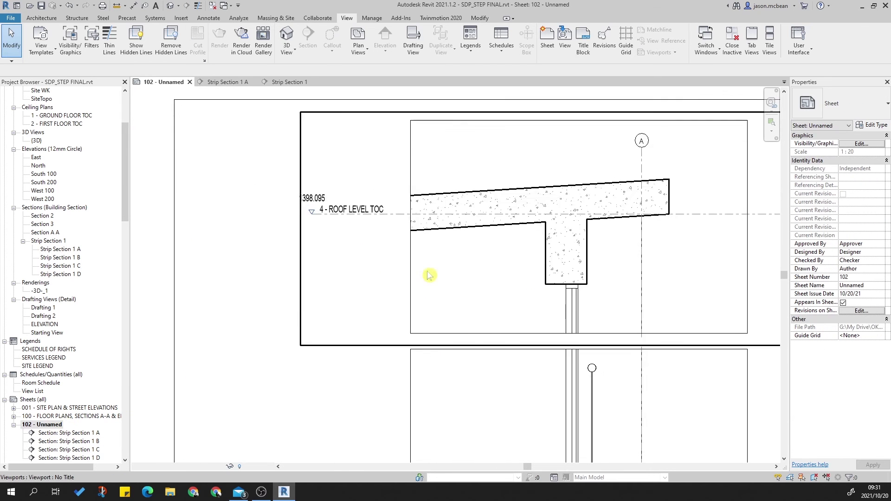
{"action": "scroll", "coordinate": [428, 274], "scroll_direction": "down", "scroll_amount": 4}
{"action": "scroll", "coordinate": [424, 403], "scroll_direction": "up", "scroll_amount": 3}
{"action": "double_click", "coordinate": [379, 391]}
{"action": "left_click", "coordinate": [354, 394]}
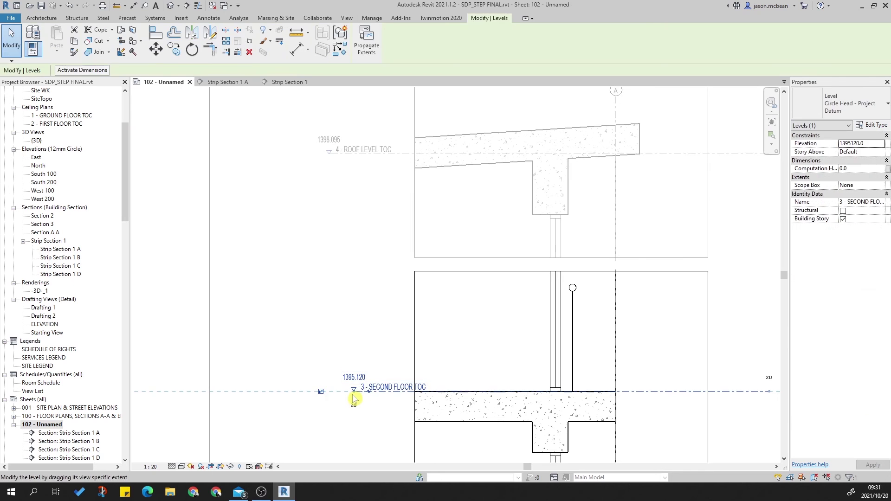
{"action": "left_click_drag", "start_coordinate": [353, 392], "coordinate": [330, 157]}
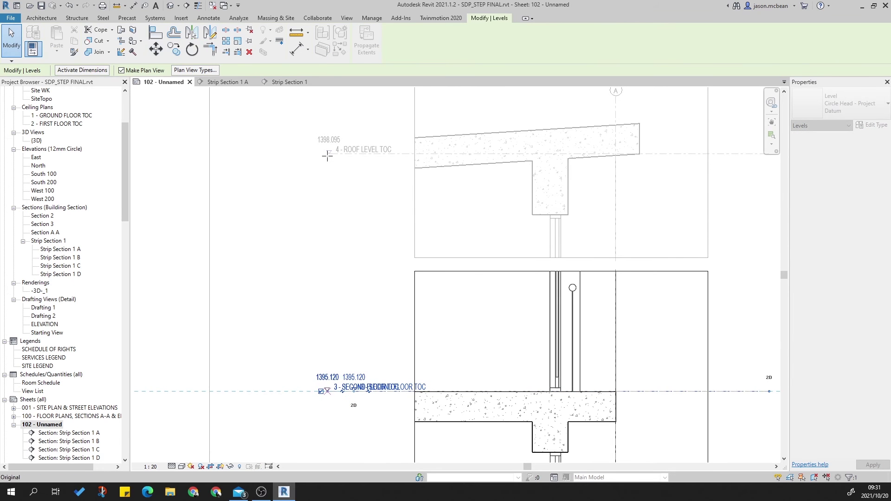
{"action": "left_click_drag", "start_coordinate": [328, 156], "coordinate": [328, 156]}
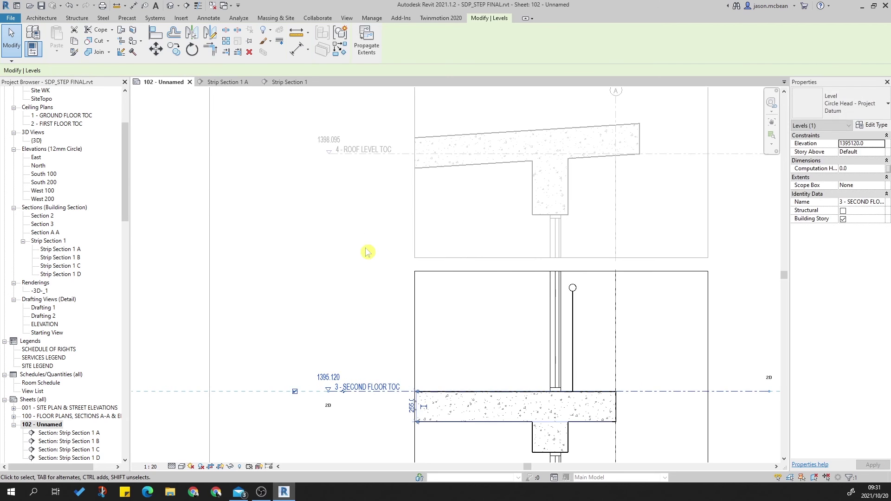
{"action": "left_click", "coordinate": [366, 252]}
Deactivate the Strip Section 1 B viewport to return to sheet 102.
{"action": "scroll", "coordinate": [366, 250], "scroll_direction": "down", "scroll_amount": 3}
{"action": "middle_click_drag", "start_coordinate": [379, 420], "coordinate": [360, 301]}
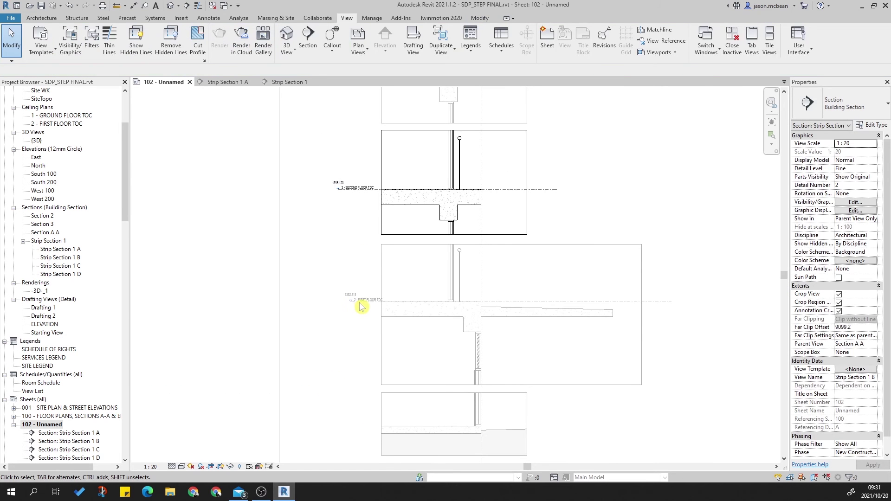
{"action": "double_click", "coordinate": [362, 306]}
{"action": "left_click", "coordinate": [362, 306]}
{"action": "left_click", "coordinate": [261, 225]}
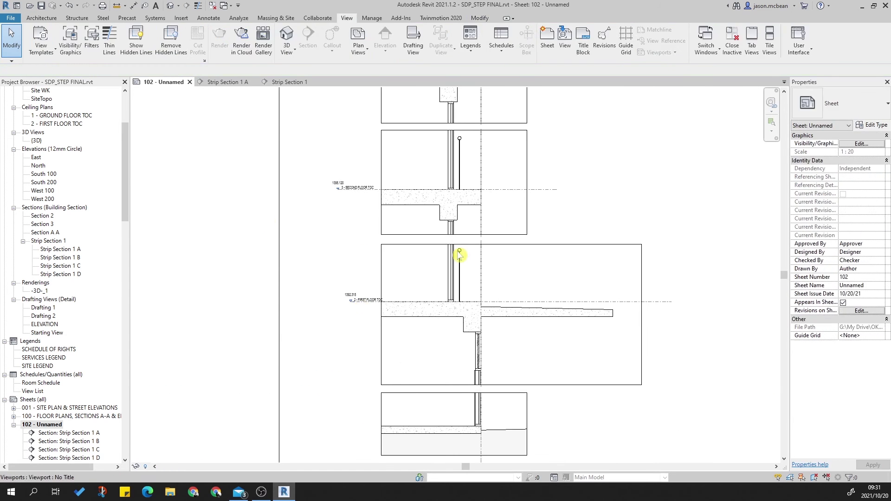
Activate and deactivate the Strip Section 1 C viewport on the sheet, and repeat this once.
{"action": "left_click", "coordinate": [620, 258]}
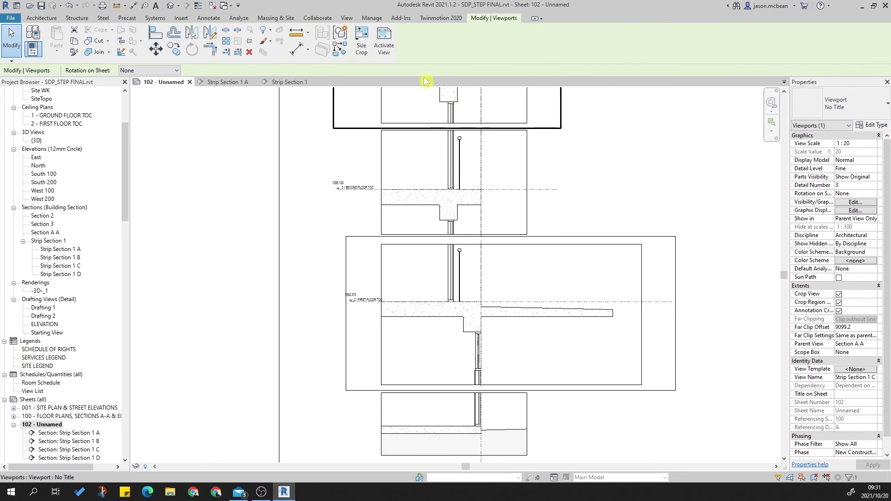
{"action": "left_click", "coordinate": [379, 36]}
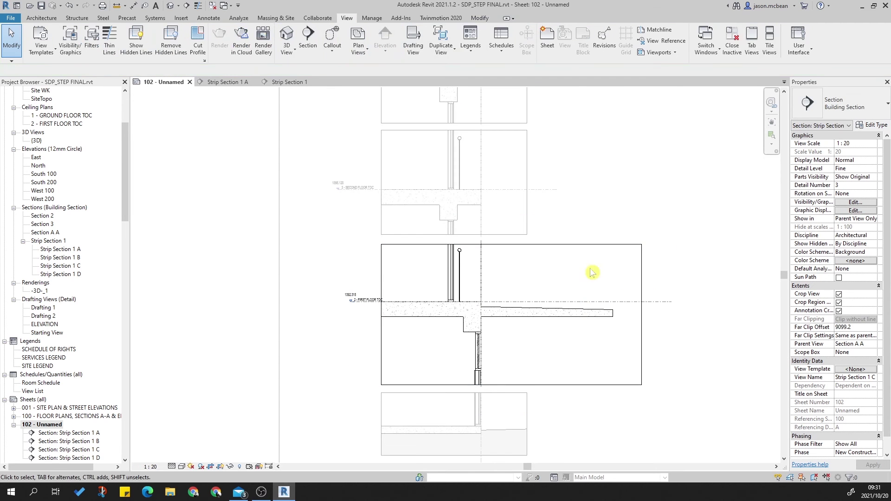
{"action": "right_click", "coordinate": [658, 166]}
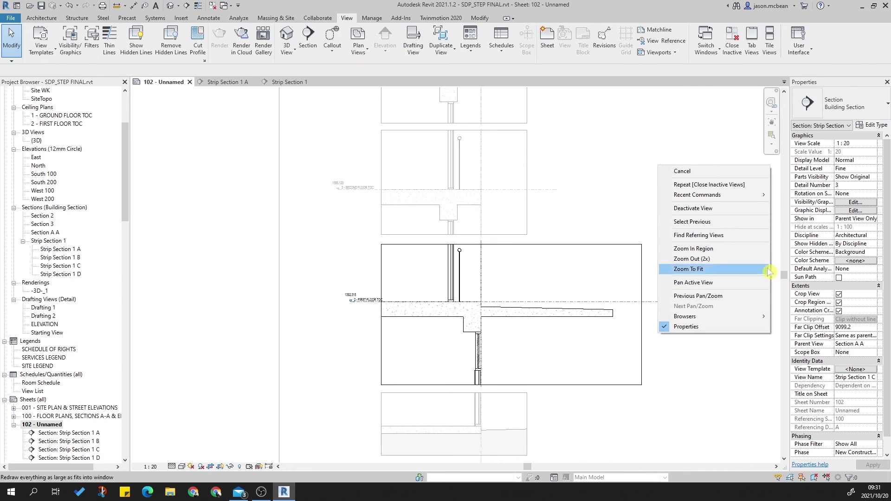
{"action": "left_click", "coordinate": [704, 213]}
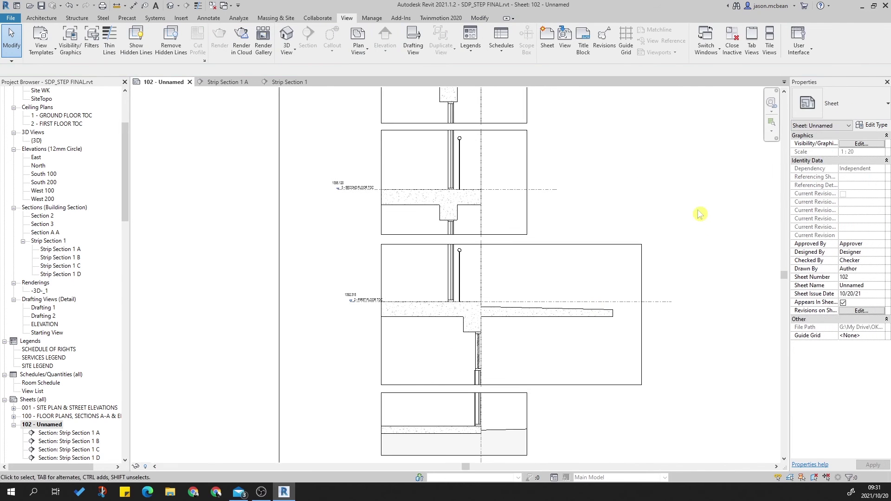
{"action": "double_click", "coordinate": [402, 280]}
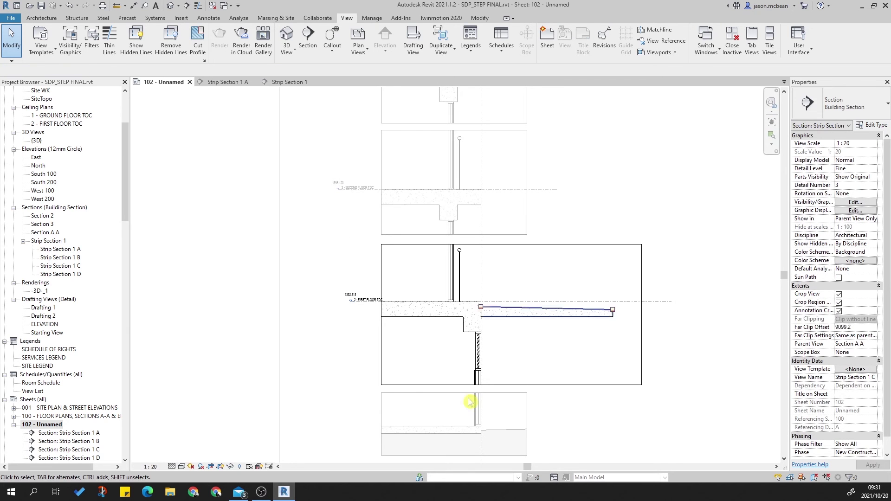
{"action": "double_click", "coordinate": [623, 208]}
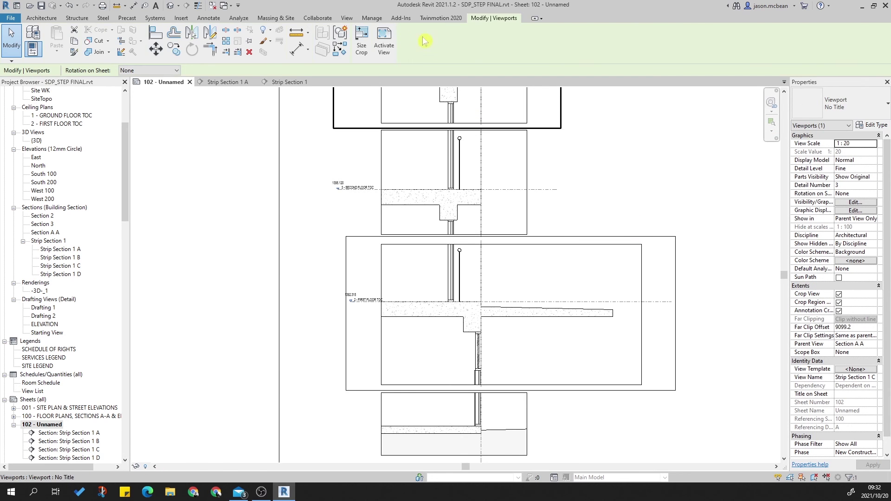
Activate the Strip Section 1 C viewport, select its crop region, clear the selection and deactivate the view.
{"action": "left_click", "coordinate": [383, 40]}
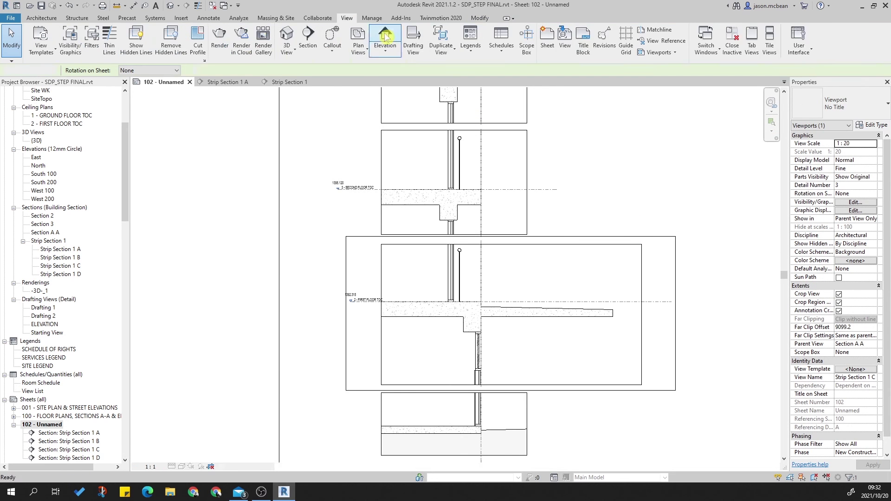
{"action": "left_click", "coordinate": [617, 244]}
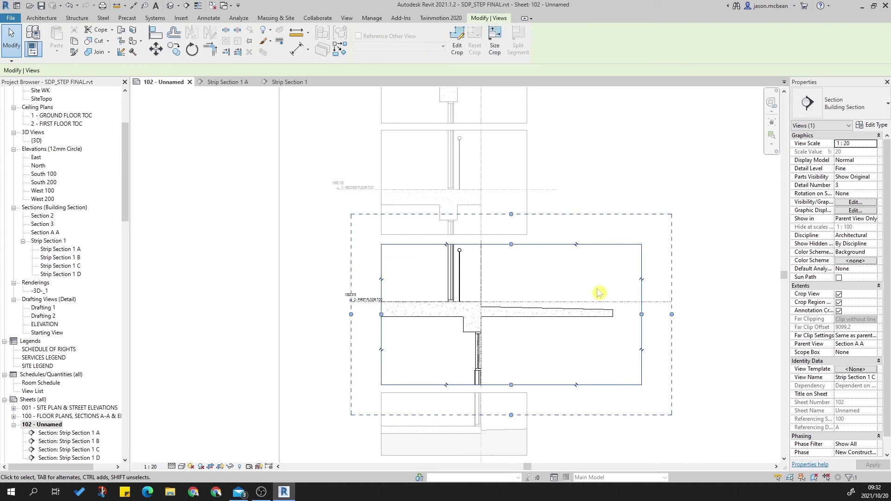
{"action": "key", "text": "Escape"}
{"action": "right_click", "coordinate": [645, 172]}
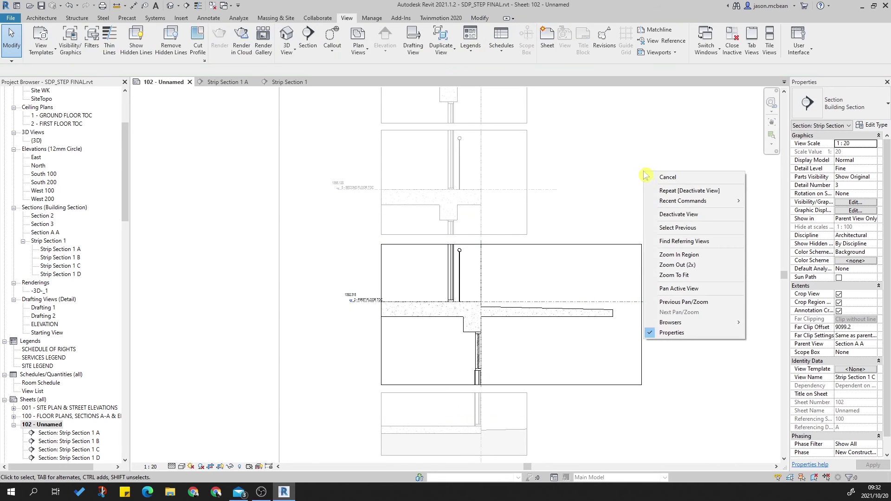
{"action": "left_click", "coordinate": [666, 215]}
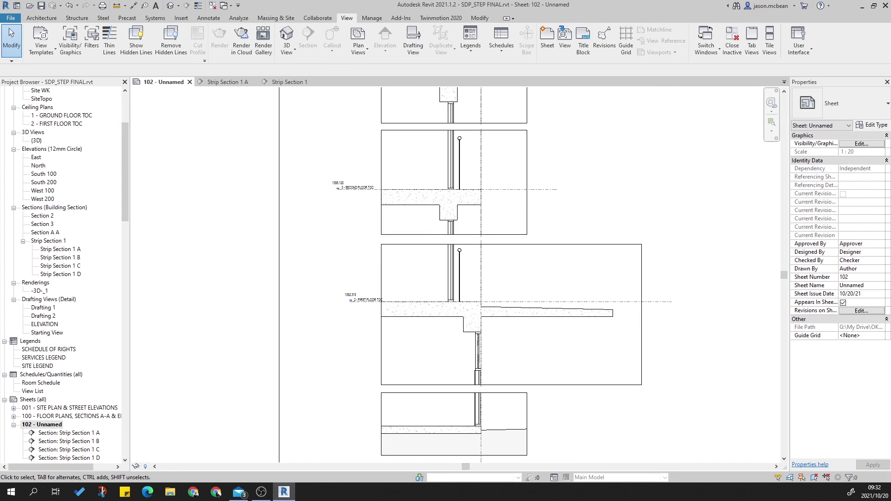
Align the 2 - FIRST FLOOR TOC level head in Strip Section 1 C with the 3 - SECOND FLOOR TOC head above, and deactivate the view.
{"action": "scroll", "coordinate": [550, 273], "scroll_direction": "down", "scroll_amount": 2}
{"action": "scroll", "coordinate": [442, 355], "scroll_direction": "up", "scroll_amount": 3}
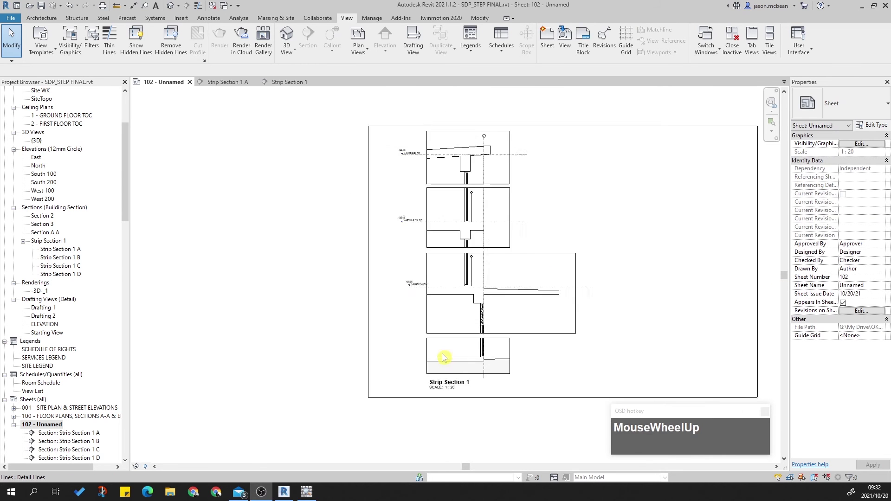
{"action": "middle_click", "coordinate": [462, 335]}
{"action": "scroll", "coordinate": [427, 367], "scroll_direction": "up", "scroll_amount": 5}
{"action": "middle_click_drag", "start_coordinate": [543, 364], "coordinate": [368, 354]}
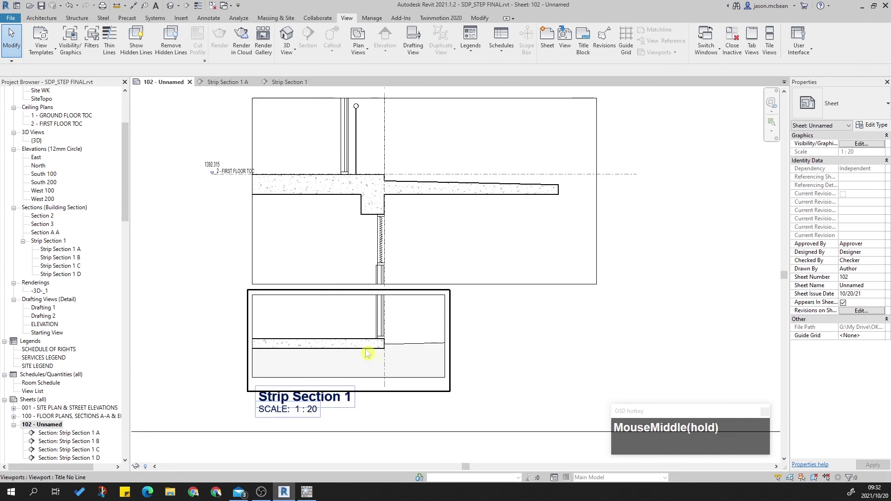
{"action": "scroll", "coordinate": [434, 357], "scroll_direction": "down", "scroll_amount": 3}
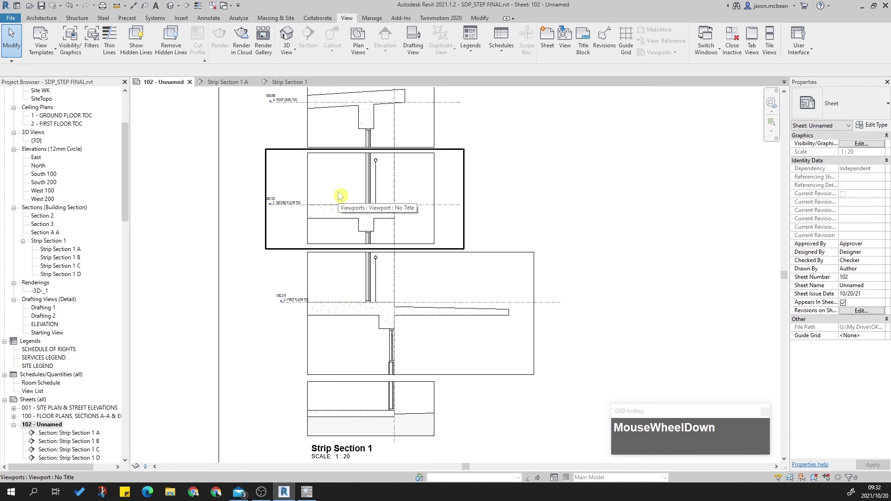
{"action": "double_click", "coordinate": [298, 297]}
{"action": "left_click", "coordinate": [292, 307]}
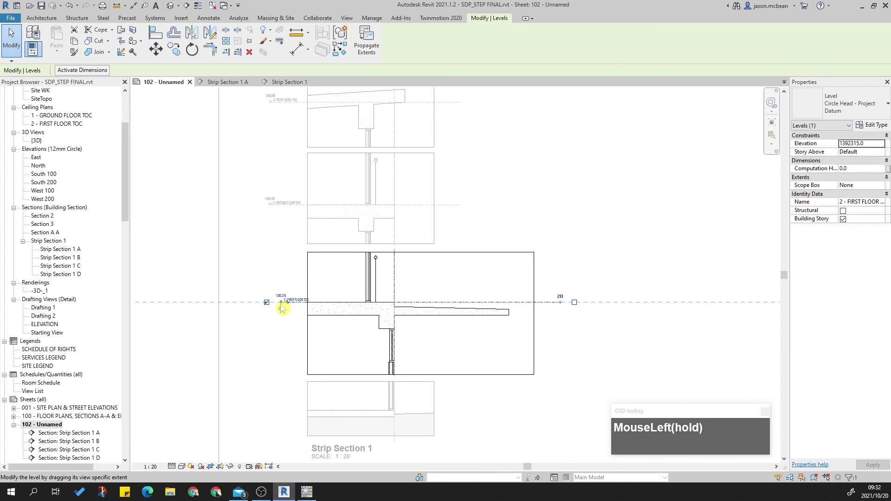
{"action": "left_click_drag", "start_coordinate": [265, 268], "coordinate": [269, 203]}
{"action": "scroll", "coordinate": [270, 204], "scroll_direction": "up", "scroll_amount": 10}
{"action": "middle_click_drag", "start_coordinate": [305, 270], "coordinate": [339, 180]}
{"action": "scroll", "coordinate": [338, 182], "scroll_direction": "down", "scroll_amount": 4}
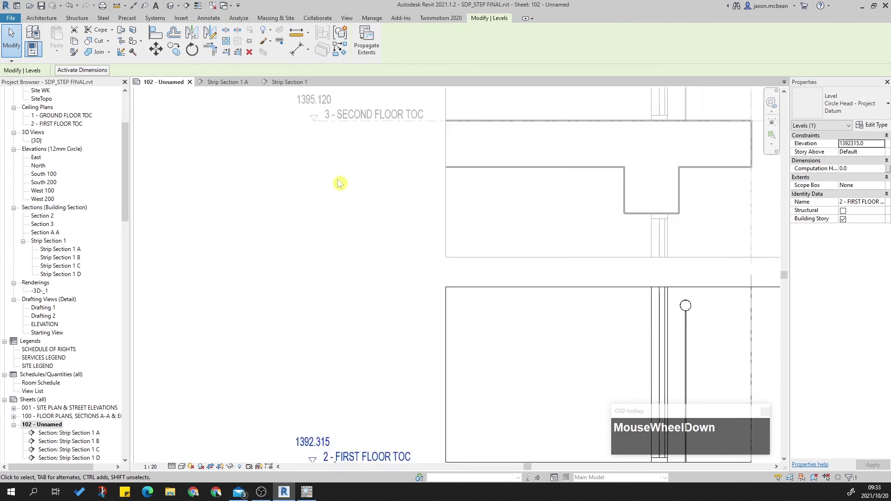
{"action": "left_click", "coordinate": [352, 254]}
{"action": "scroll", "coordinate": [185, 285], "scroll_direction": "down", "scroll_amount": 2}
{"action": "double_click", "coordinate": [235, 285]}
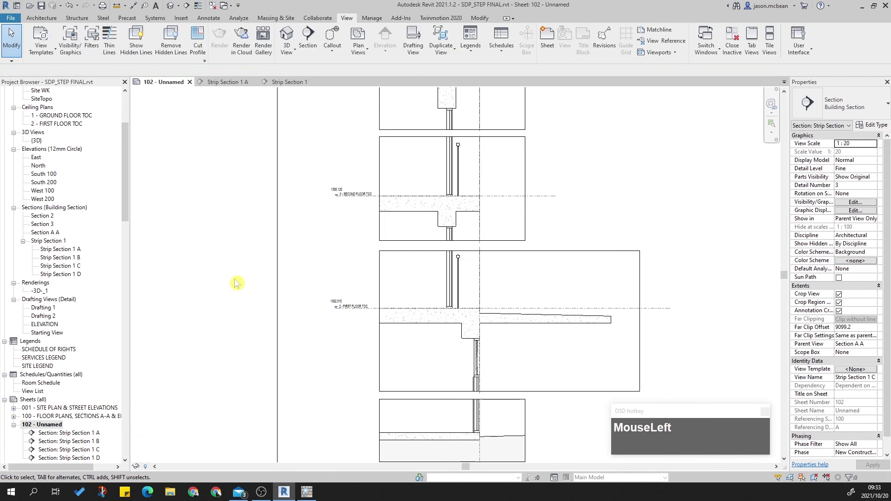
Review the level head alignment across sheet 102 and select all four strip section viewports together to check their extents.
{"action": "scroll", "coordinate": [309, 166], "scroll_direction": "down", "scroll_amount": 2}
{"action": "scroll", "coordinate": [353, 361], "scroll_direction": "up", "scroll_amount": 3}
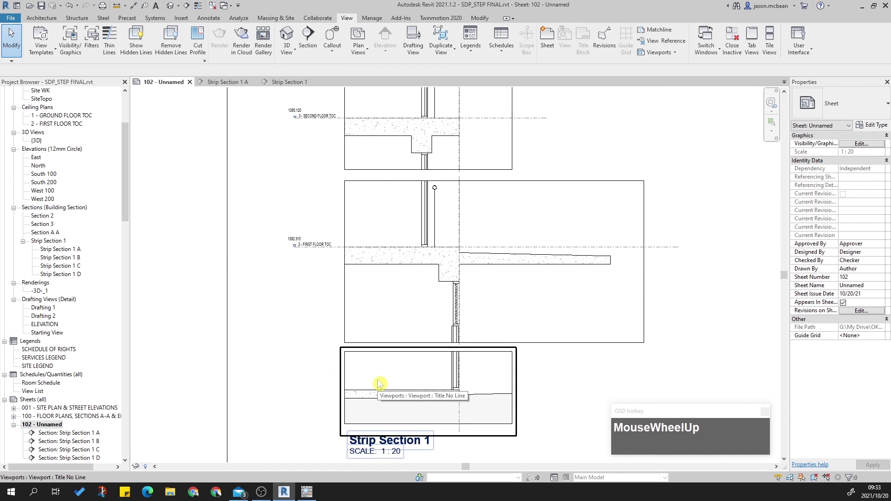
{"action": "scroll", "coordinate": [507, 296], "scroll_direction": "down", "scroll_amount": 3}
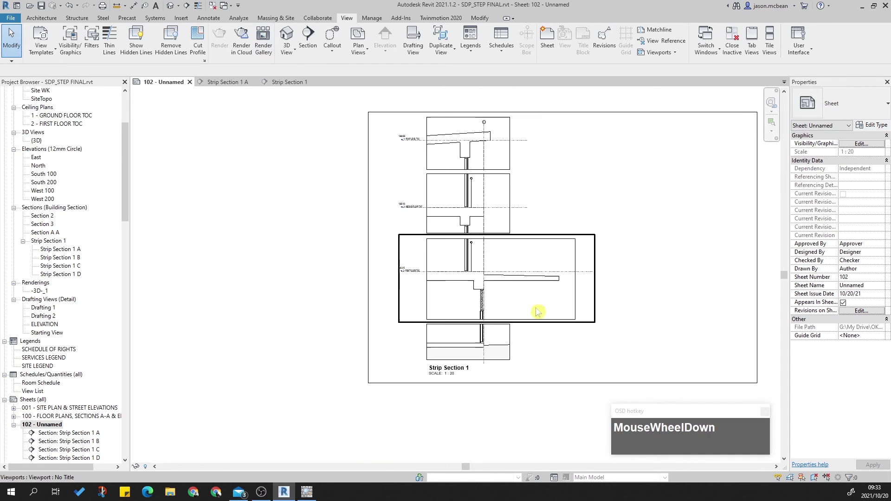
{"action": "middle_click_drag", "start_coordinate": [630, 265], "coordinate": [588, 271]}
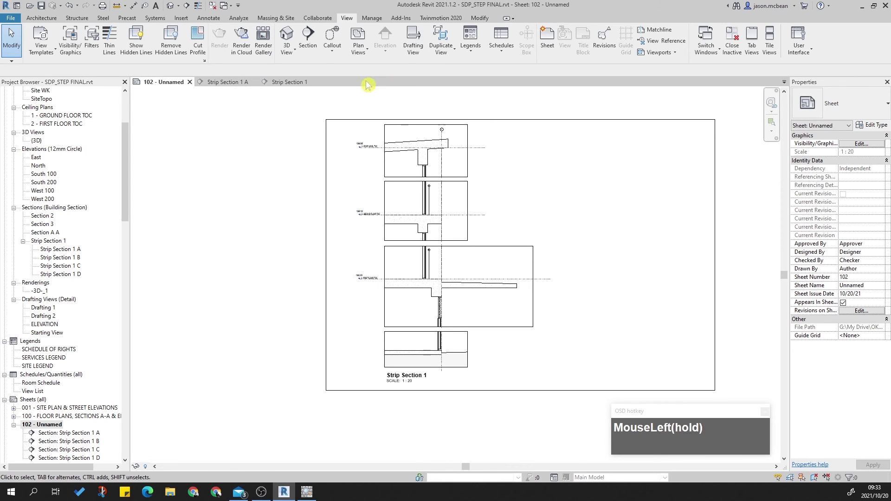
{"action": "left_click", "coordinate": [532, 342]}
{"action": "left_click_drag", "start_coordinate": [338, 103], "coordinate": [568, 424]}
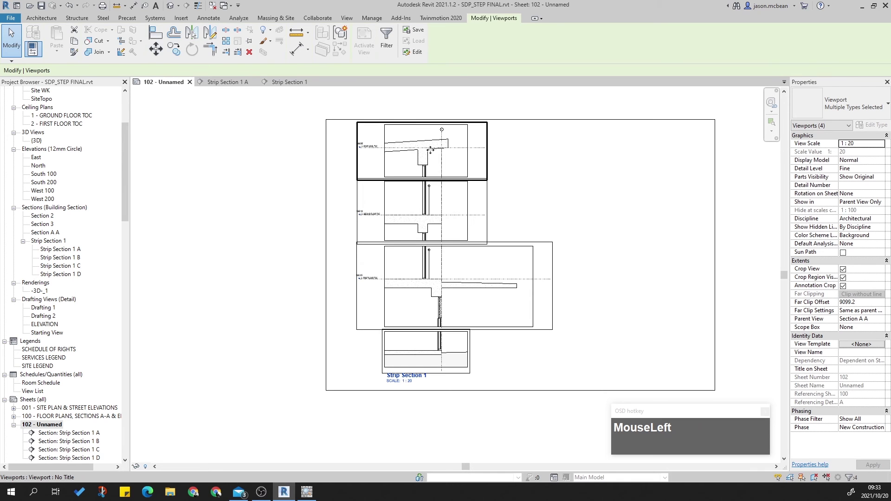
{"action": "left_click", "coordinate": [473, 412]}
Examine how the walls, slabs and grid line up between the stacked strip section crops and how the group sits on the sheet.
{"action": "scroll", "coordinate": [467, 367], "scroll_direction": "up", "scroll_amount": 6}
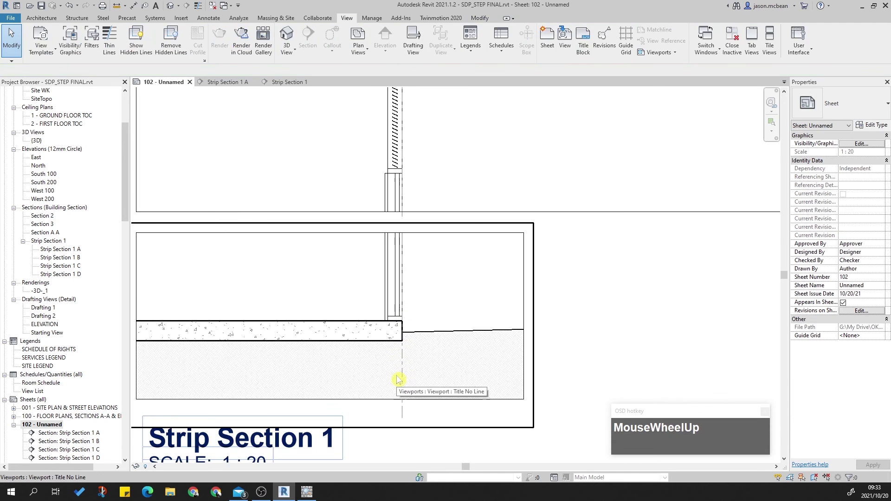
{"action": "scroll", "coordinate": [418, 316], "scroll_direction": "down", "scroll_amount": 3}
{"action": "scroll", "coordinate": [391, 245], "scroll_direction": "up", "scroll_amount": 5}
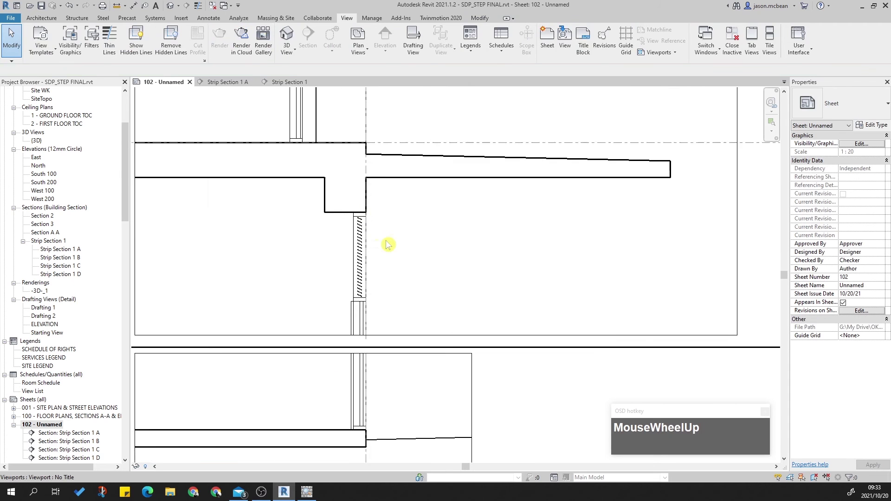
{"action": "scroll", "coordinate": [335, 223], "scroll_direction": "down", "scroll_amount": 7}
{"action": "middle_click_drag", "start_coordinate": [363, 236], "coordinate": [408, 371]}
{"action": "scroll", "coordinate": [372, 266], "scroll_direction": "down", "scroll_amount": 4}
{"action": "scroll", "coordinate": [370, 267], "scroll_direction": "up", "scroll_amount": 1}
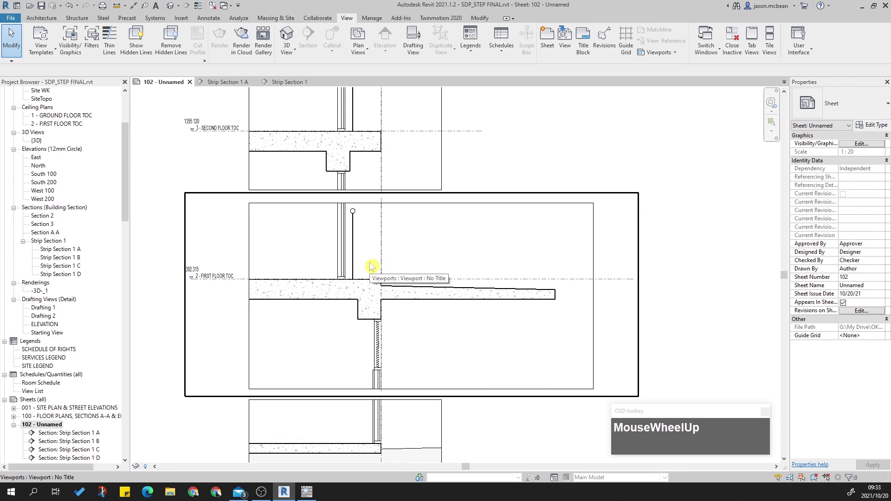
{"action": "scroll", "coordinate": [464, 241], "scroll_direction": "down", "scroll_amount": 5}
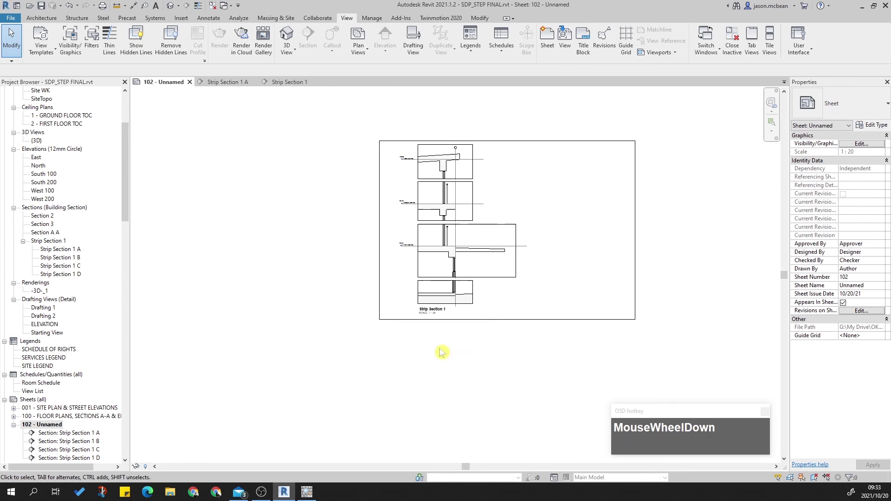
{"action": "left_click", "coordinate": [487, 320]}
{"action": "middle_click", "coordinate": [487, 356]}
{"action": "middle_click", "coordinate": [487, 356]}
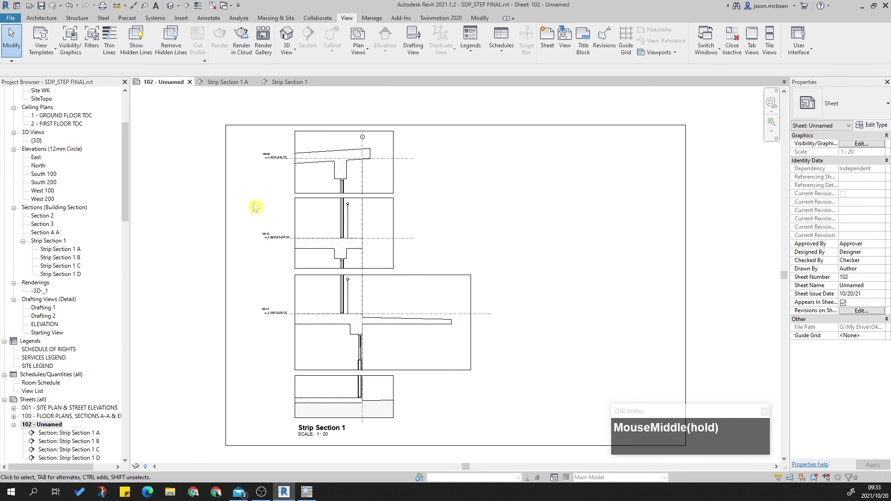
{"action": "scroll", "coordinate": [376, 253], "scroll_direction": "down", "scroll_amount": 2}
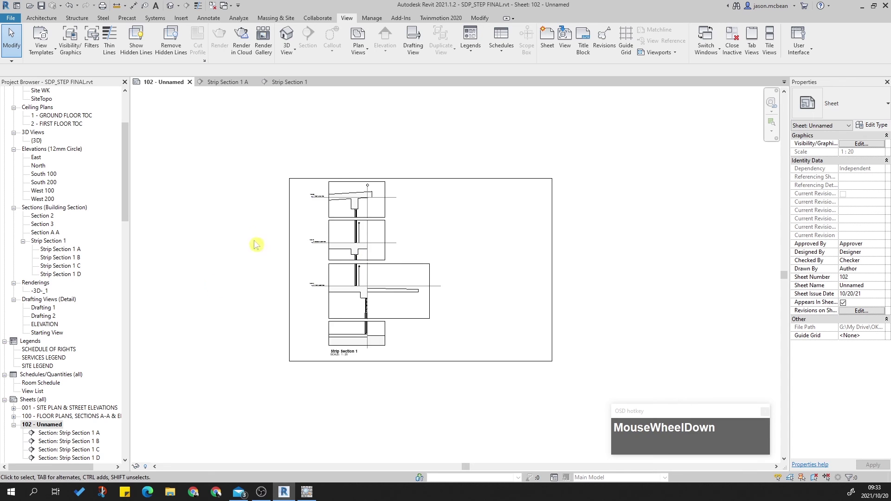
{"action": "middle_click", "coordinate": [227, 238]}
{"action": "middle_click", "coordinate": [227, 238]}
{"action": "middle_click_drag", "start_coordinate": [391, 405], "coordinate": [412, 376]}
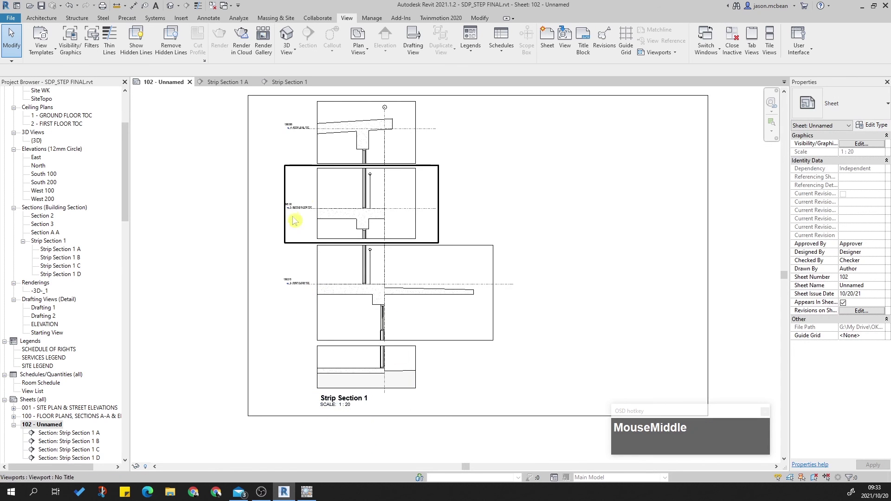
{"action": "middle_click", "coordinate": [186, 237]}
{"action": "middle_click", "coordinate": [186, 237]}
{"action": "middle_click_drag", "start_coordinate": [353, 384], "coordinate": [440, 336]}
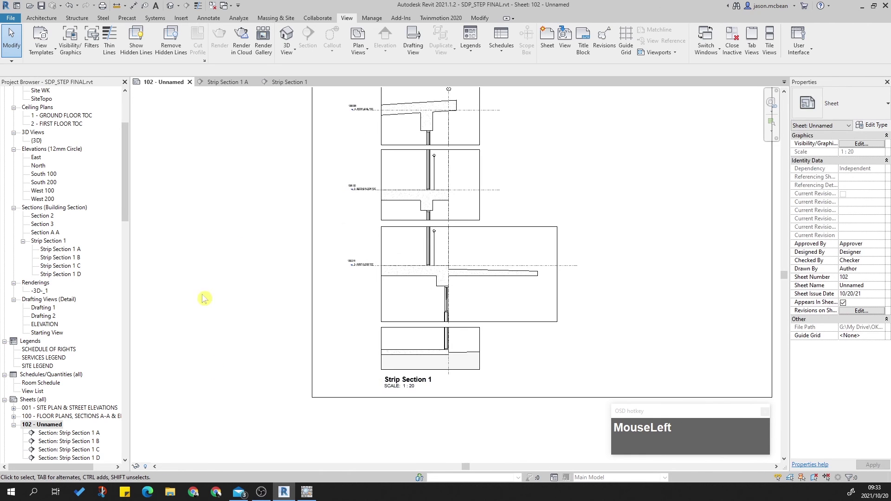
Collapse sheet 102's list of placed views and open the Section A A view.
{"action": "left_click", "coordinate": [12, 427]}
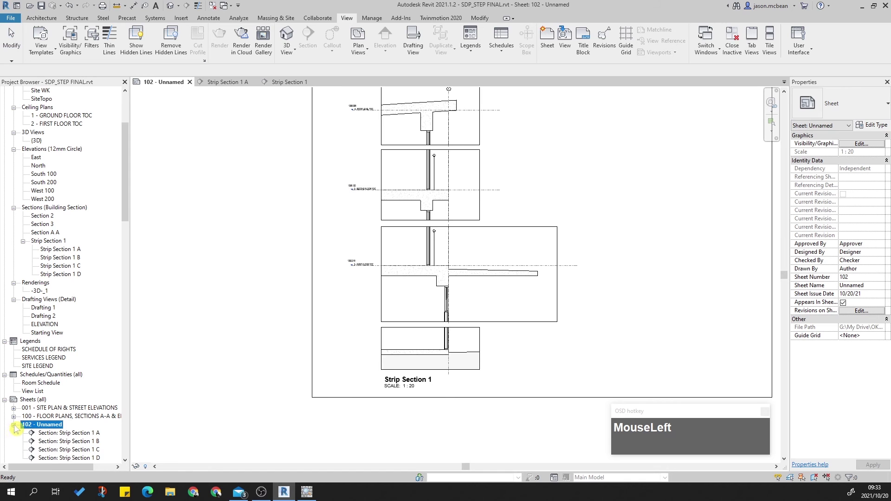
{"action": "left_click", "coordinate": [14, 425]}
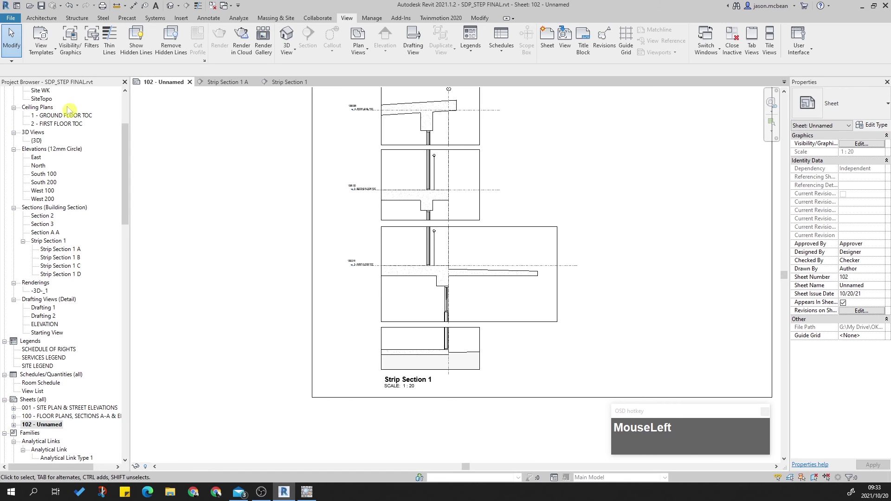
{"action": "scroll", "coordinate": [69, 111], "scroll_direction": "up", "scroll_amount": 1}
{"action": "double_click", "coordinate": [48, 258]}
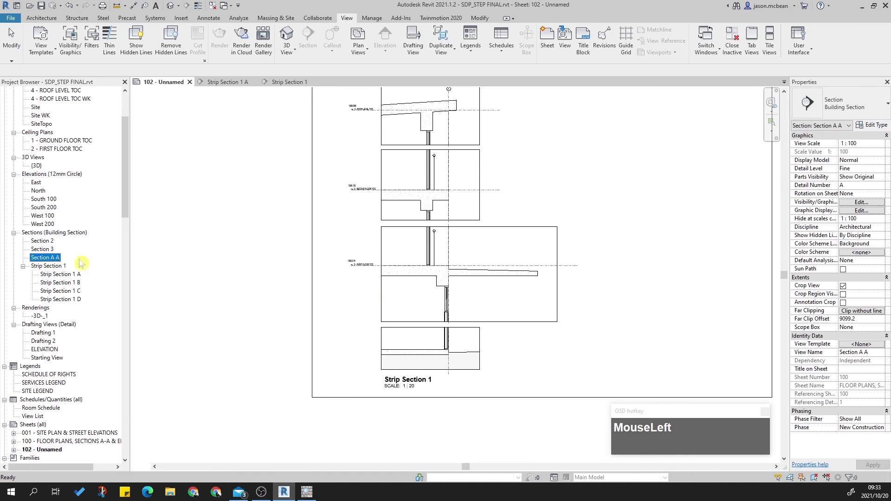
Select the Strip Section 1 D callout in Section A A and temporarily isolate its category.
{"action": "middle_click_drag", "start_coordinate": [668, 320], "coordinate": [563, 270]}
{"action": "scroll", "coordinate": [563, 270], "scroll_direction": "up", "scroll_amount": 3}
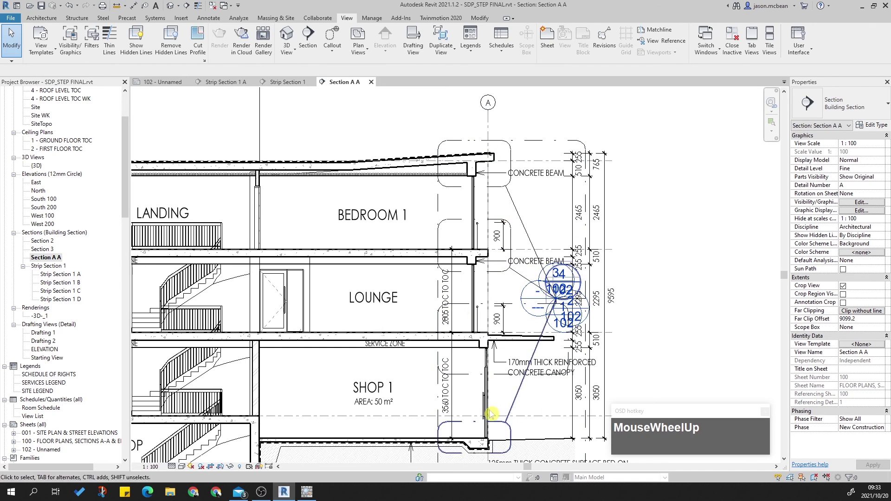
{"action": "scroll", "coordinate": [518, 440], "scroll_direction": "up", "scroll_amount": 3}
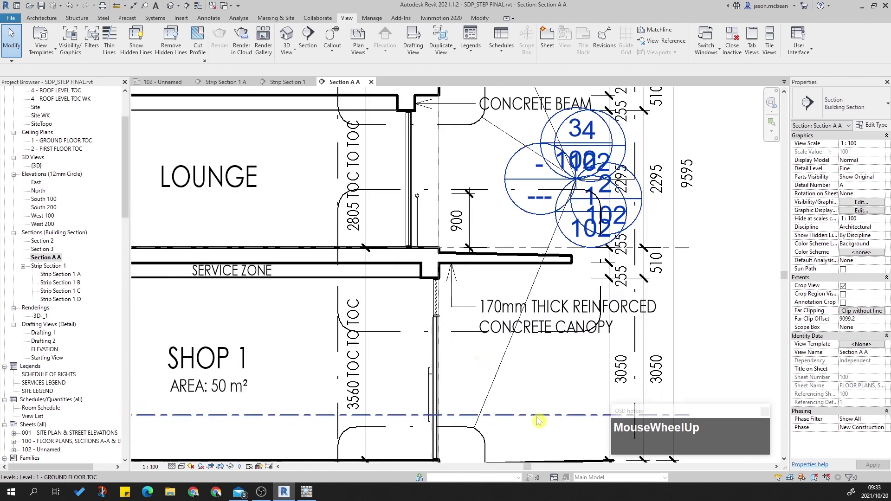
{"action": "scroll", "coordinate": [466, 387], "scroll_direction": "down", "scroll_amount": 3}
{"action": "key", "text": "Escape"}
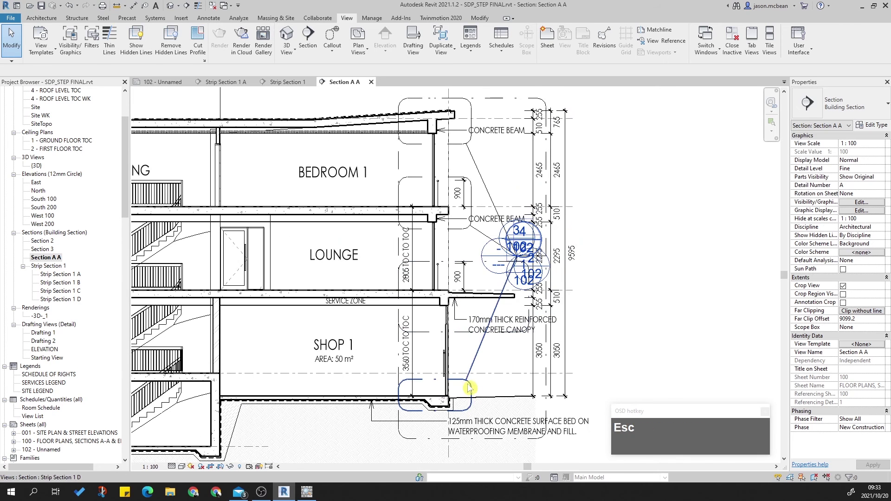
{"action": "left_click", "coordinate": [468, 388]}
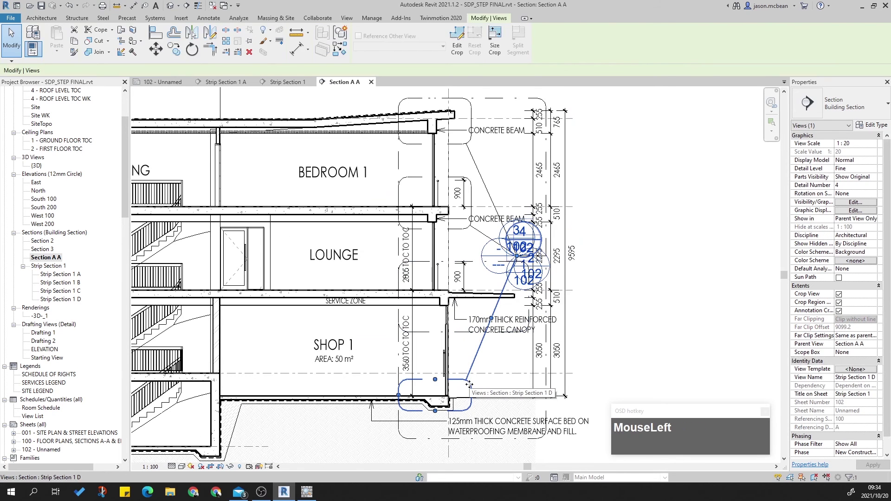
{"action": "right_click", "coordinate": [469, 385]}
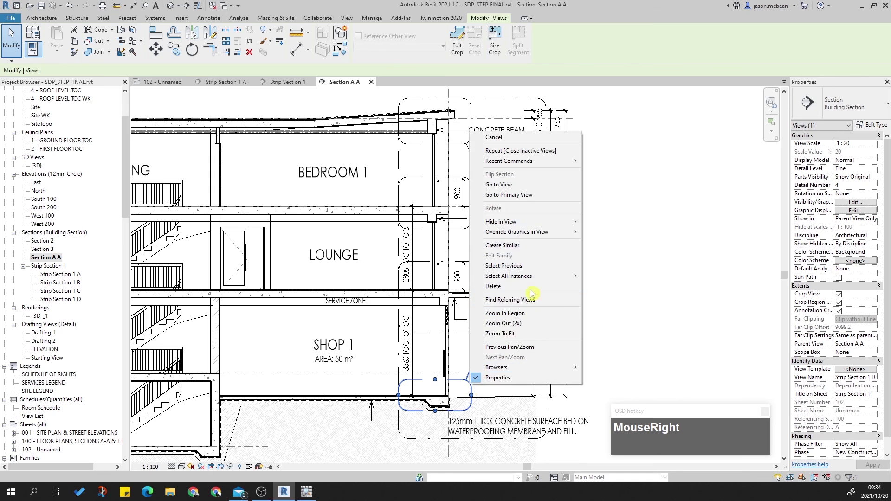
{"action": "left_click", "coordinate": [230, 467]}
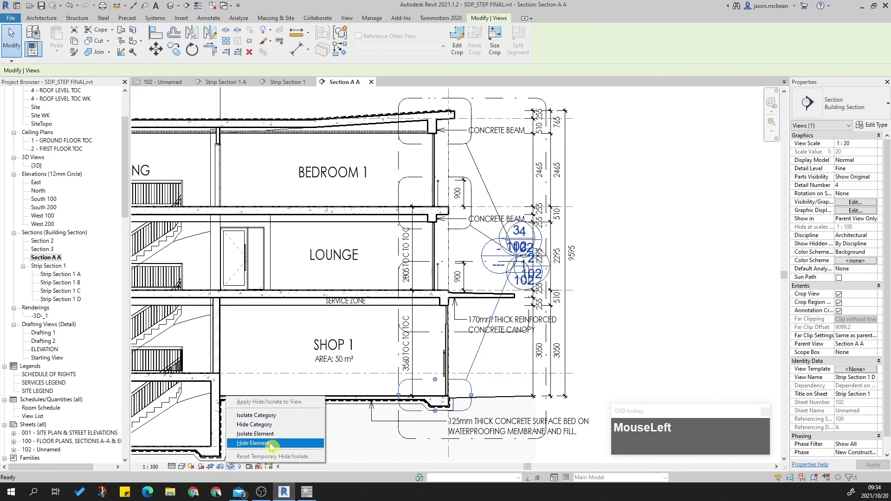
{"action": "left_click", "coordinate": [271, 425]}
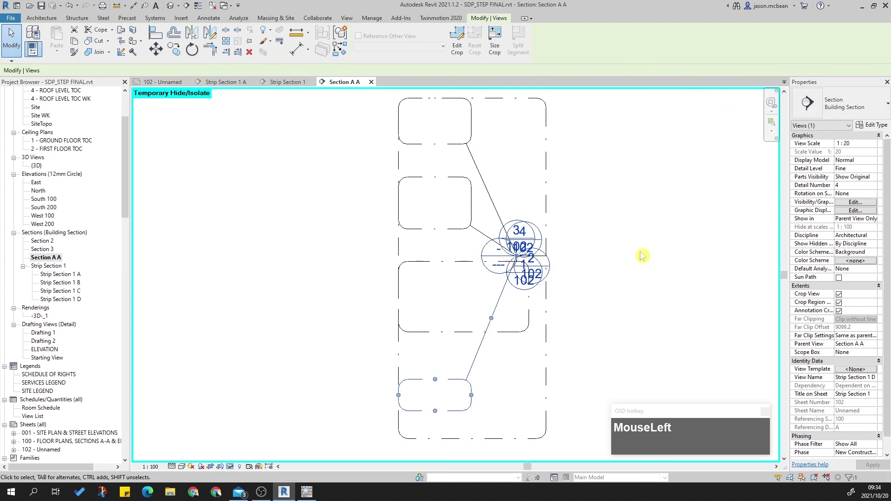
Hide the parent and dependent strip section callouts in Section A A by element, and reset the temporary isolation.
{"action": "scroll", "coordinate": [418, 283], "scroll_direction": "down", "scroll_amount": 1}
{"action": "scroll", "coordinate": [418, 283], "scroll_direction": "down", "scroll_amount": 2}
{"action": "left_click_drag", "start_coordinate": [541, 412], "coordinate": [362, 137]}
{"action": "right_click", "coordinate": [482, 251]}
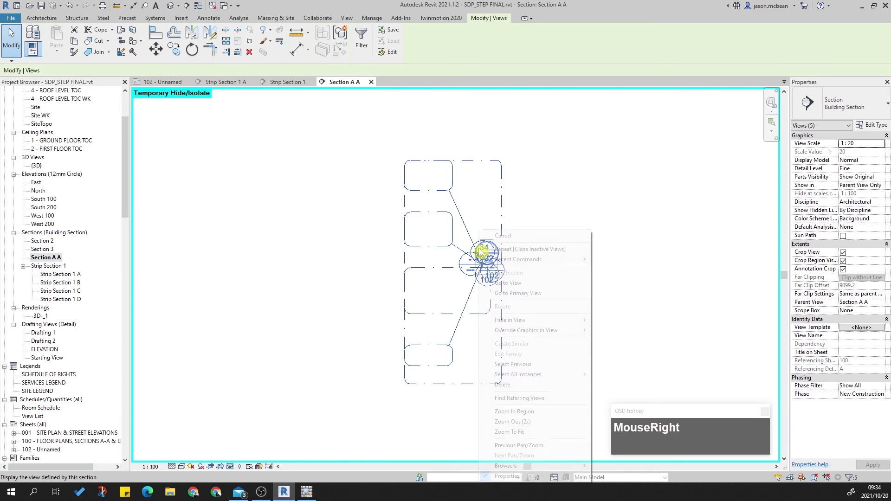
{"action": "left_click", "coordinate": [515, 320]}
{"action": "left_click", "coordinate": [622, 320]}
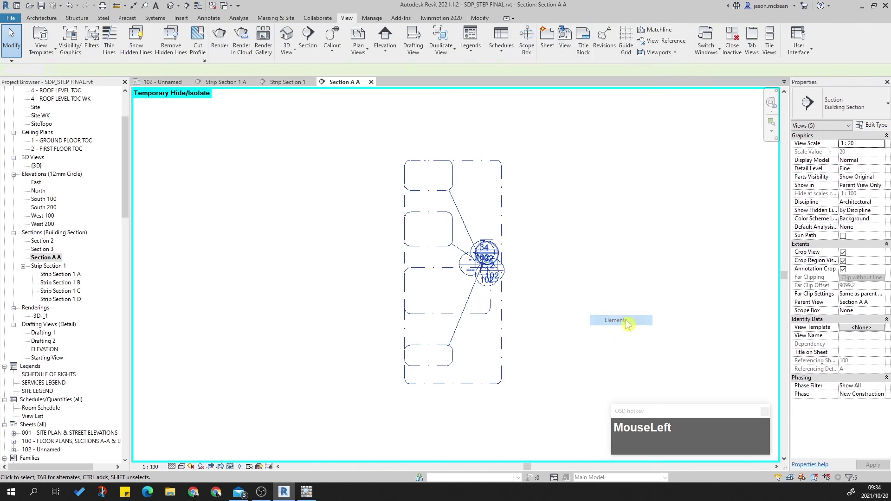
{"action": "left_click", "coordinate": [230, 466]}
{"action": "left_click", "coordinate": [260, 457]}
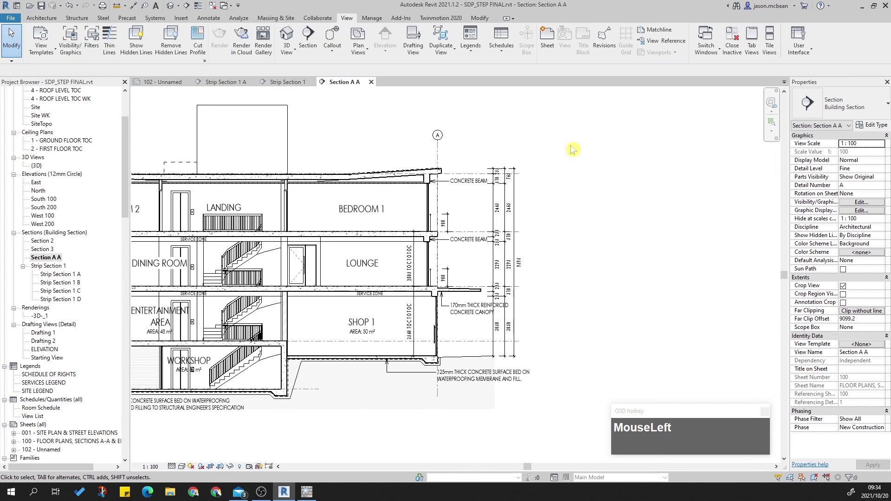
Place a callout around the full-height wall strip at grid A, referencing the existing view Section: Strip Section 1 D.
{"action": "left_click", "coordinate": [331, 37]}
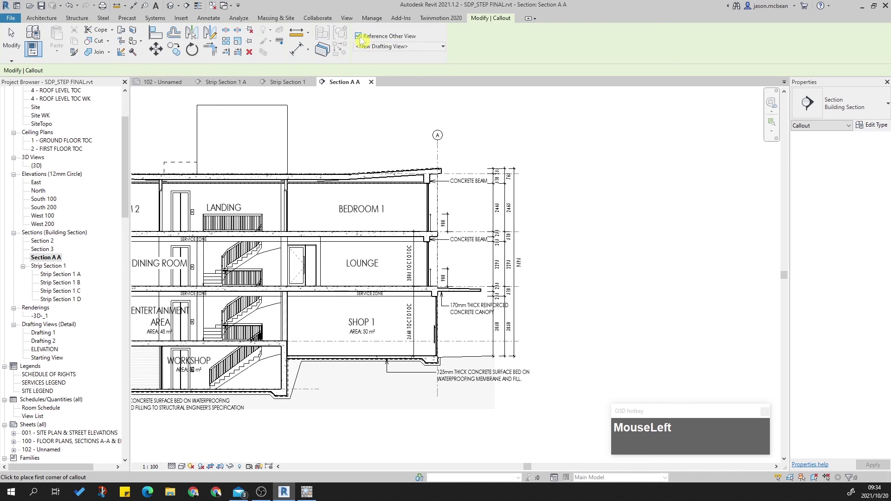
{"action": "left_click", "coordinate": [420, 45]}
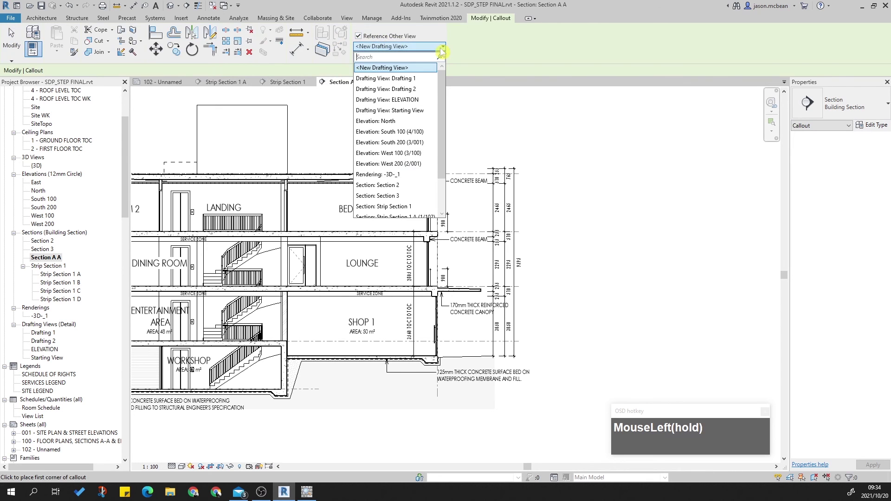
{"action": "scroll", "coordinate": [406, 140], "scroll_direction": "down", "scroll_amount": 2}
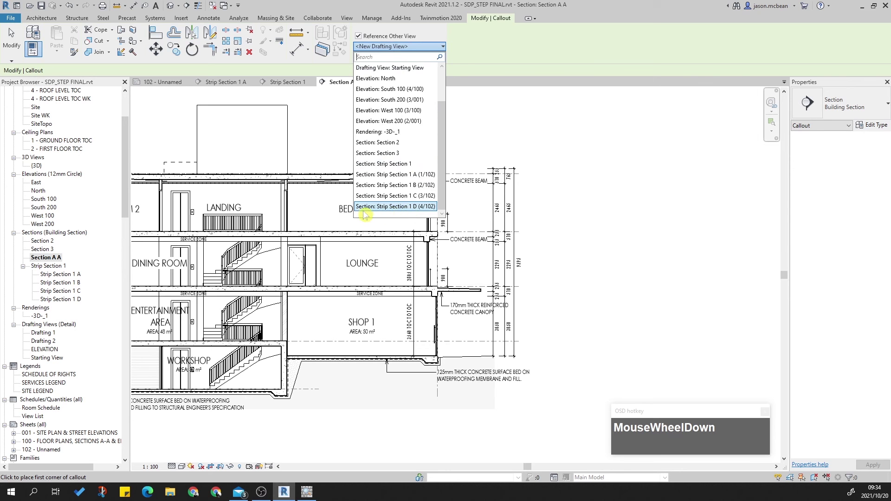
{"action": "left_click", "coordinate": [414, 208]}
{"action": "left_click_drag", "start_coordinate": [405, 152], "coordinate": [462, 373]}
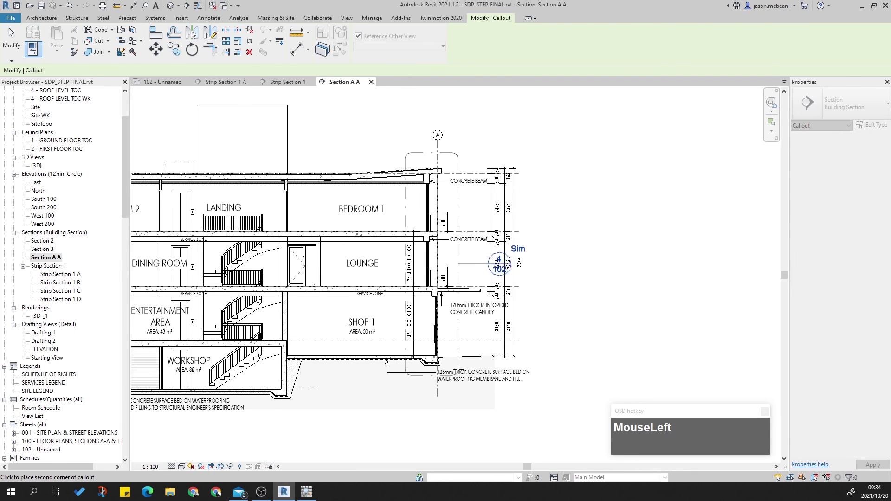
{"action": "left_click", "coordinate": [461, 372]}
Move the callout head above the roof, beside the grid A bubble, with its leader at the boundary's upper corner.
{"action": "scroll", "coordinate": [502, 262], "scroll_direction": "up", "scroll_amount": 3}
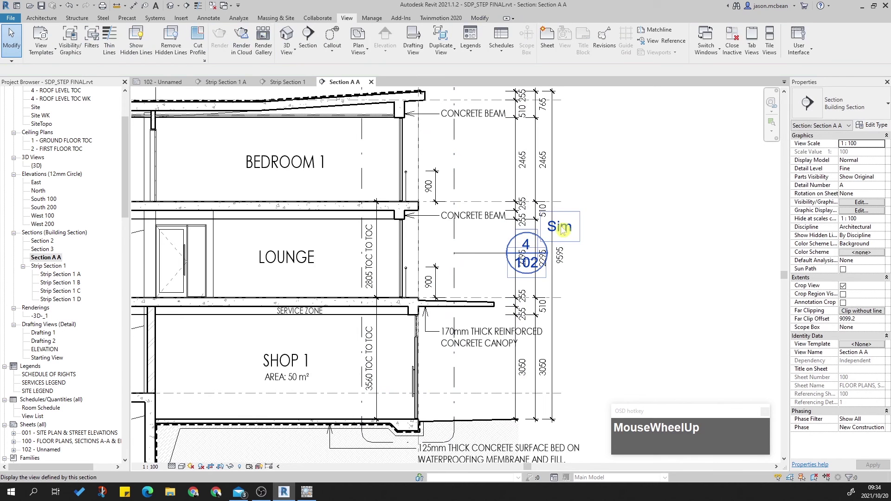
{"action": "left_click", "coordinate": [505, 254]}
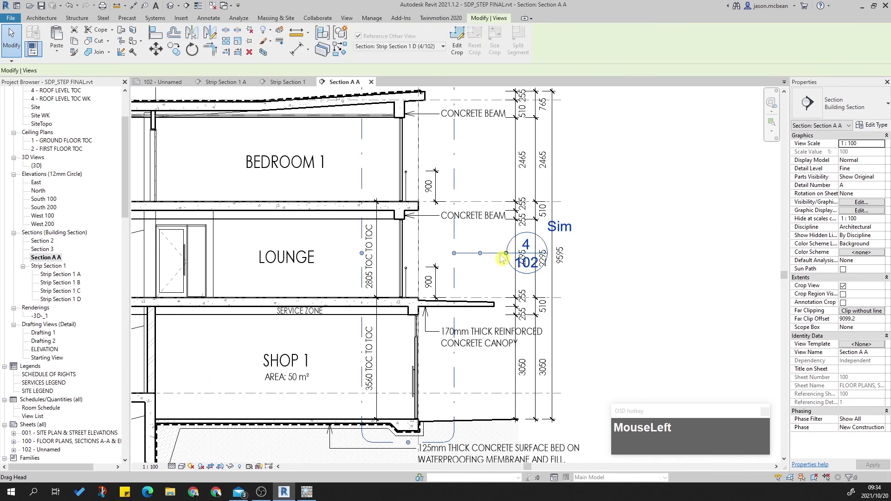
{"action": "scroll", "coordinate": [505, 257], "scroll_direction": "down", "scroll_amount": 2}
{"action": "left_click_drag", "start_coordinate": [504, 257], "coordinate": [502, 223]}
{"action": "left_click_drag", "start_coordinate": [489, 130], "coordinate": [485, 142]}
{"action": "scroll", "coordinate": [485, 141], "scroll_direction": "up", "scroll_amount": 2}
{"action": "scroll", "coordinate": [485, 142], "scroll_direction": "down", "scroll_amount": 1}
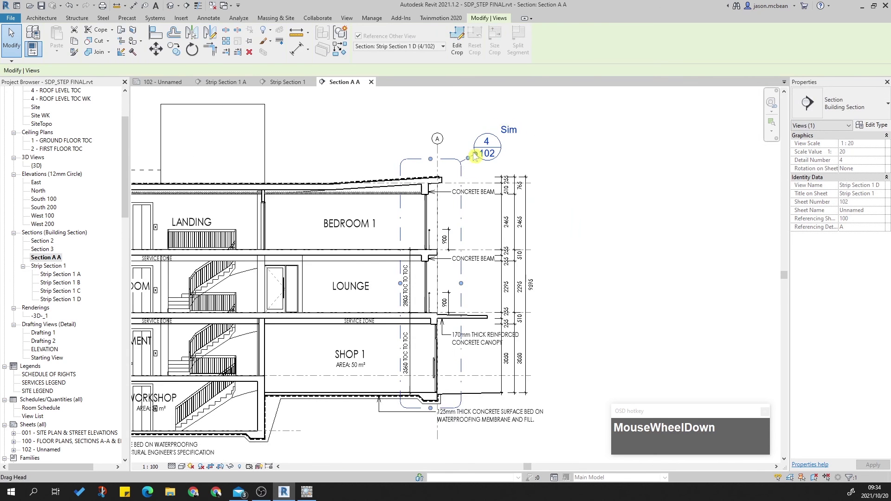
{"action": "scroll", "coordinate": [489, 108], "scroll_direction": "up", "scroll_amount": 2}
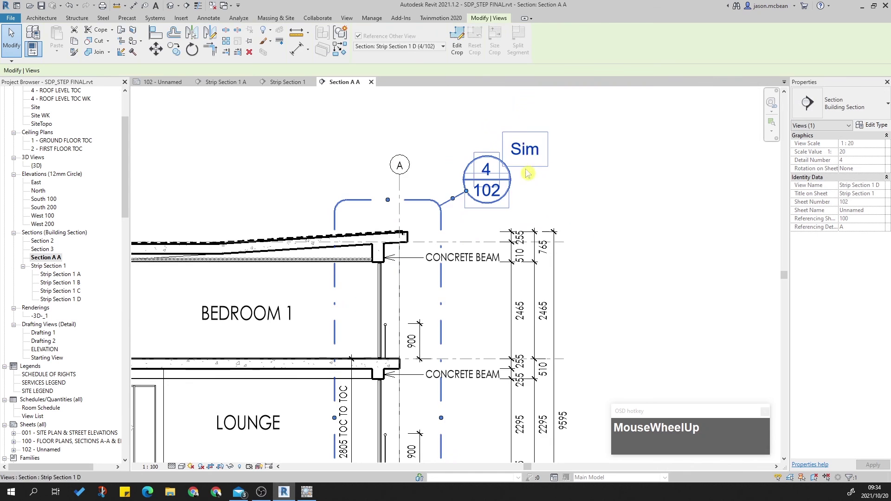
{"action": "scroll", "coordinate": [515, 160], "scroll_direction": "down", "scroll_amount": 5}
Extend the callout boundary slightly lower and outward past the concrete canopy, shift its head outward, and clear the selection.
{"action": "scroll", "coordinate": [451, 339], "scroll_direction": "up", "scroll_amount": 6}
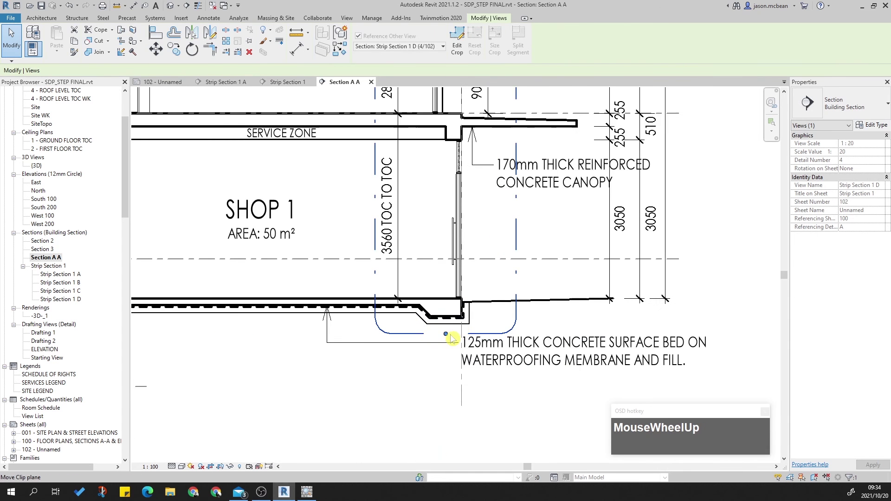
{"action": "left_click_drag", "start_coordinate": [446, 334], "coordinate": [446, 338]}
{"action": "scroll", "coordinate": [476, 360], "scroll_direction": "down", "scroll_amount": 3}
{"action": "middle_click_drag", "start_coordinate": [511, 280], "coordinate": [478, 379]}
{"action": "left_click_drag", "start_coordinate": [468, 281], "coordinate": [507, 284]}
{"action": "middle_click_drag", "start_coordinate": [464, 135], "coordinate": [464, 198]}
{"action": "scroll", "coordinate": [491, 208], "scroll_direction": "up", "scroll_amount": 5}
{"action": "left_click_drag", "start_coordinate": [497, 213], "coordinate": [586, 213]}
{"action": "scroll", "coordinate": [690, 198], "scroll_direction": "down", "scroll_amount": 3}
{"action": "left_click", "coordinate": [690, 199]}
{"action": "scroll", "coordinate": [619, 169], "scroll_direction": "down", "scroll_amount": 2}
{"action": "middle_click_drag", "start_coordinate": [622, 274], "coordinate": [608, 226]}
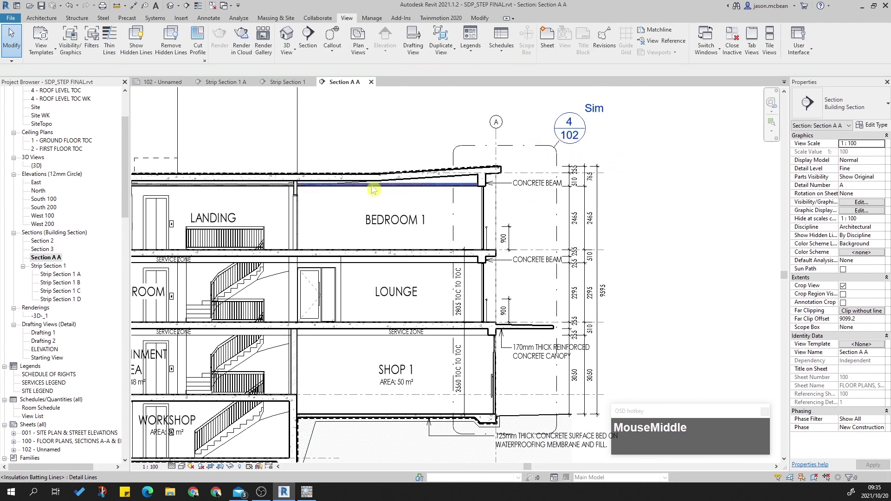
{"action": "scroll", "coordinate": [557, 208], "scroll_direction": "down", "scroll_amount": 2}
{"action": "scroll", "coordinate": [449, 190], "scroll_direction": "up", "scroll_amount": 1}
{"action": "scroll", "coordinate": [449, 190], "scroll_direction": "up", "scroll_amount": 1}
{"action": "middle_click_drag", "start_coordinate": [562, 243], "coordinate": [501, 253]}
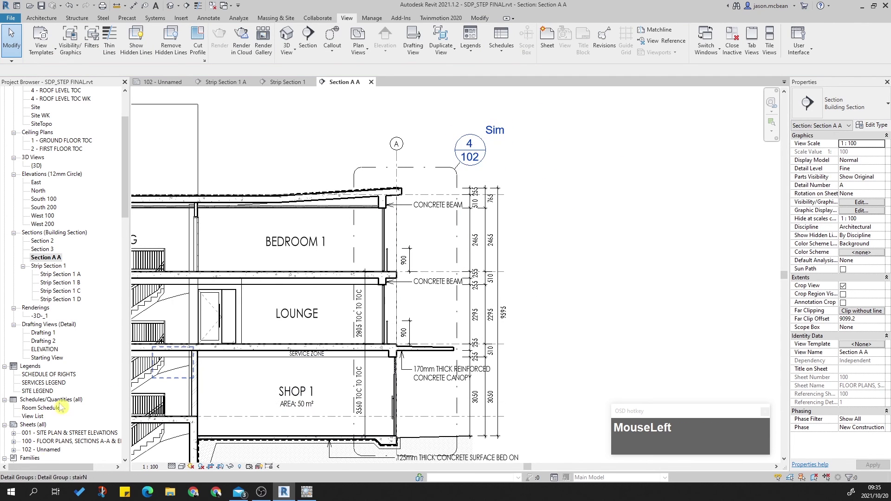
Open sheet 102 at the lowest strip section viewport and its title.
{"action": "double_click", "coordinate": [41, 449]}
{"action": "scroll", "coordinate": [462, 376], "scroll_direction": "up", "scroll_amount": 2}
{"action": "scroll", "coordinate": [462, 377], "scroll_direction": "up", "scroll_amount": 1}
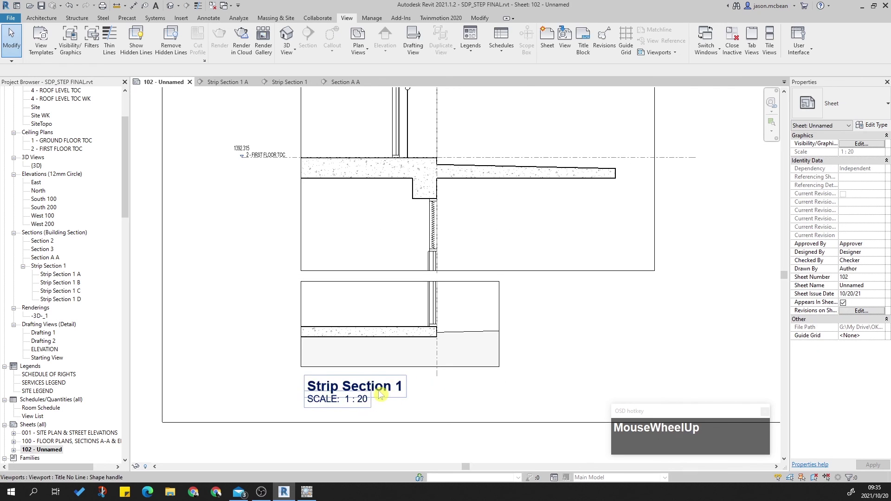
Try to set the detail number of the Strip Section 1 D viewport to 1.
{"action": "left_click", "coordinate": [427, 374]}
{"action": "left_click", "coordinate": [506, 304]}
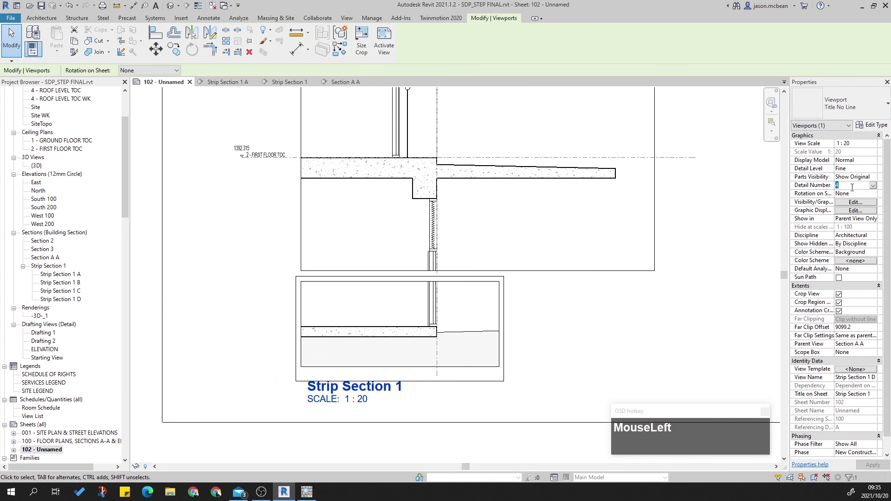
{"action": "key", "text": "Return"}
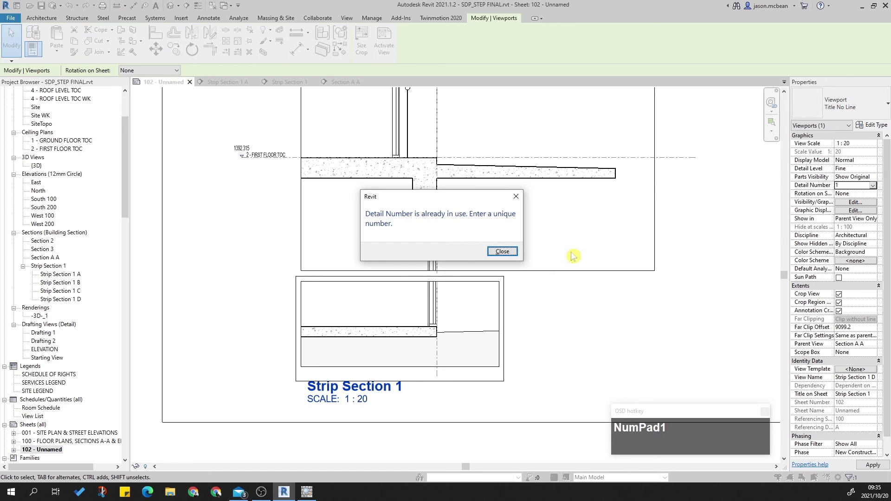
{"action": "left_click", "coordinate": [514, 258]}
Set the detail number of the Strip Section 1 A viewport to A.
{"action": "scroll", "coordinate": [533, 207], "scroll_direction": "down", "scroll_amount": 3}
{"action": "middle_click_drag", "start_coordinate": [533, 207], "coordinate": [460, 294]}
{"action": "left_click", "coordinate": [462, 244]}
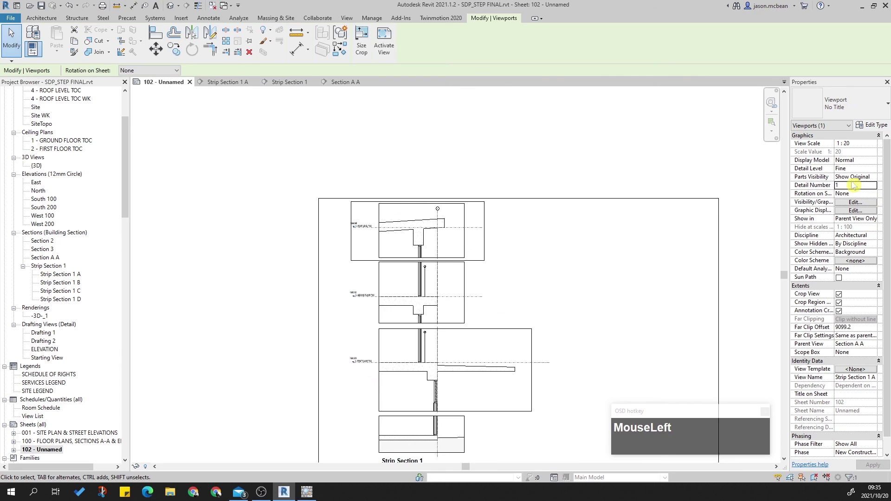
{"action": "left_click", "coordinate": [585, 184]}
Change the detail number of the Strip Section 1 B viewport and set that of Strip Section 1 C to C.
{"action": "left_click", "coordinate": [468, 282]}
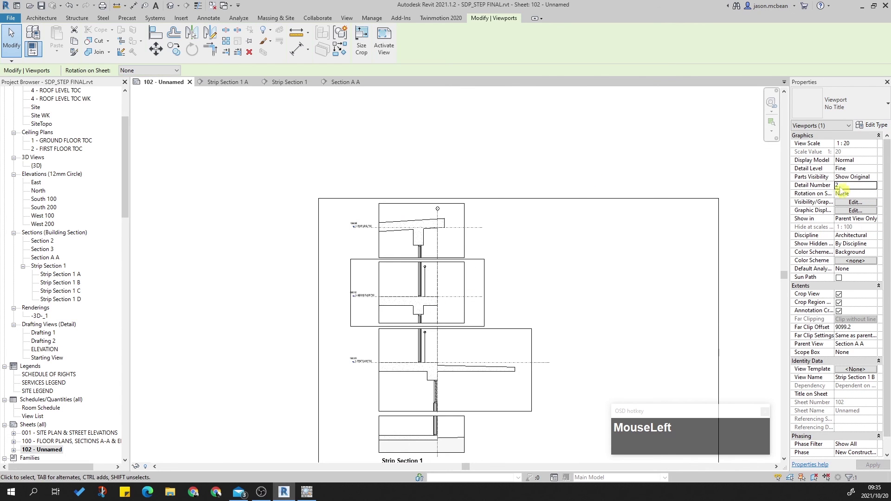
{"action": "middle_click_drag", "start_coordinate": [548, 322], "coordinate": [541, 255]}
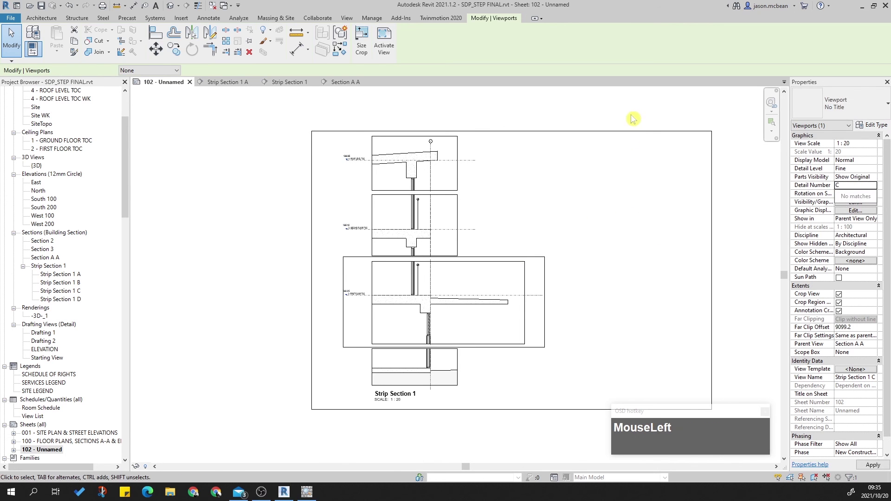
{"action": "key", "text": "Escape"}
Set the detail number of the Strip Section 1 D viewport to 1 and clear the selection.
{"action": "left_click", "coordinate": [463, 382]}
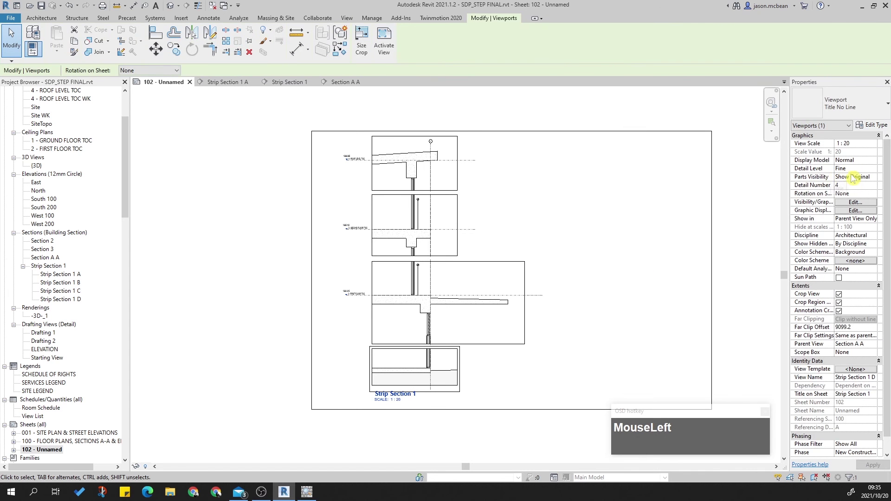
{"action": "left_click", "coordinate": [633, 119]}
{"action": "key", "text": "Escape"}
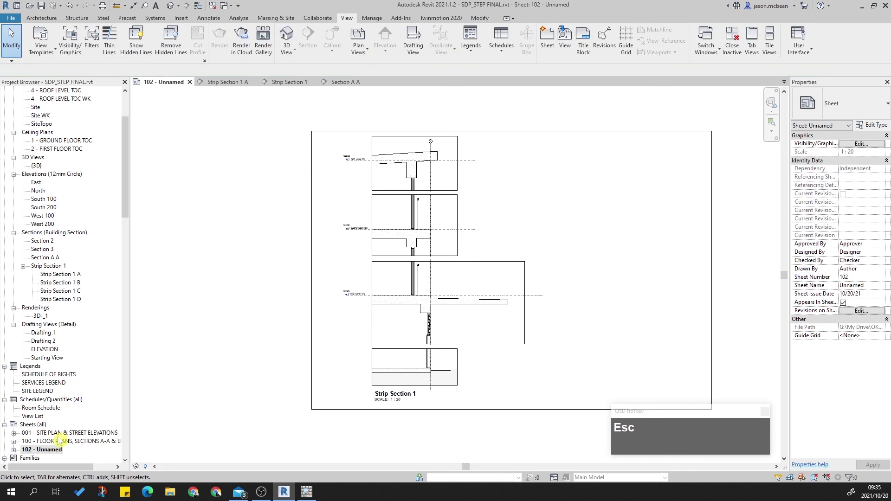
Open Section A A and check the detail and sheet reference in the strip section callout head.
{"action": "double_click", "coordinate": [52, 257]}
{"action": "scroll", "coordinate": [570, 219], "scroll_direction": "down", "scroll_amount": 1}
{"action": "scroll", "coordinate": [467, 147], "scroll_direction": "up", "scroll_amount": 3}
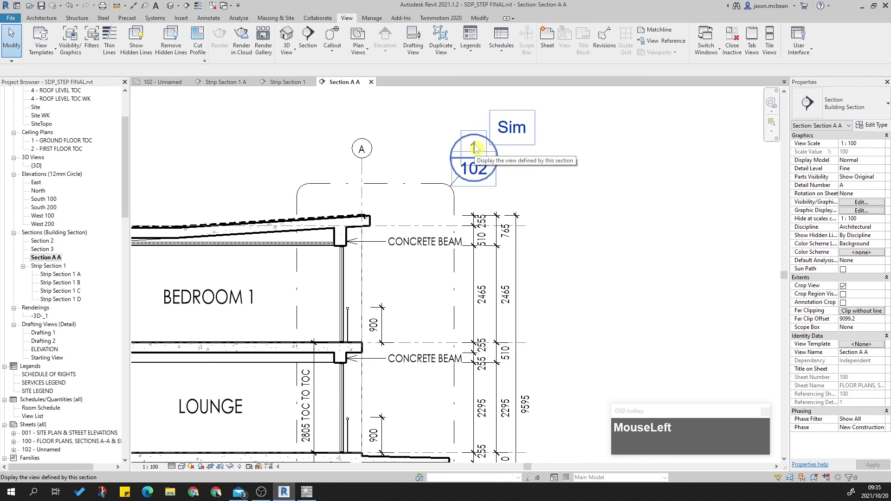
{"action": "scroll", "coordinate": [553, 293], "scroll_direction": "down", "scroll_amount": 1}
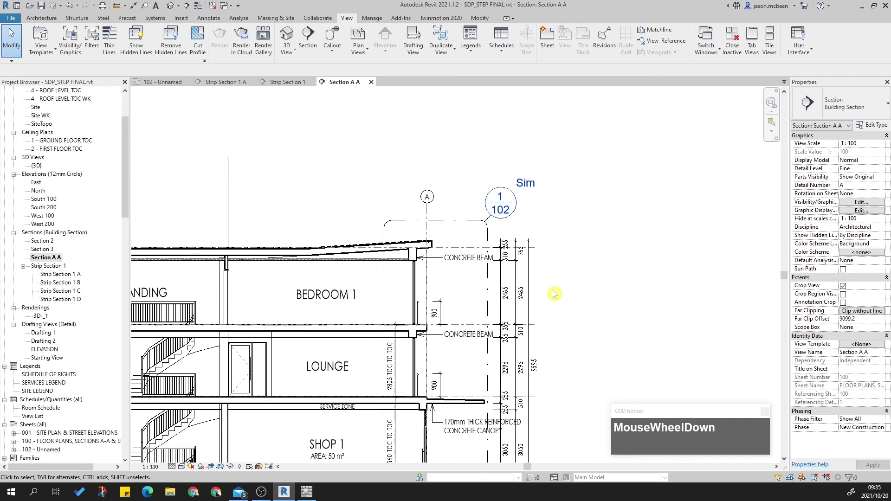
{"action": "scroll", "coordinate": [548, 284], "scroll_direction": "down", "scroll_amount": 1}
{"action": "scroll", "coordinate": [406, 194], "scroll_direction": "up", "scroll_amount": 1}
{"action": "middle_click_drag", "start_coordinate": [406, 195], "coordinate": [504, 149]}
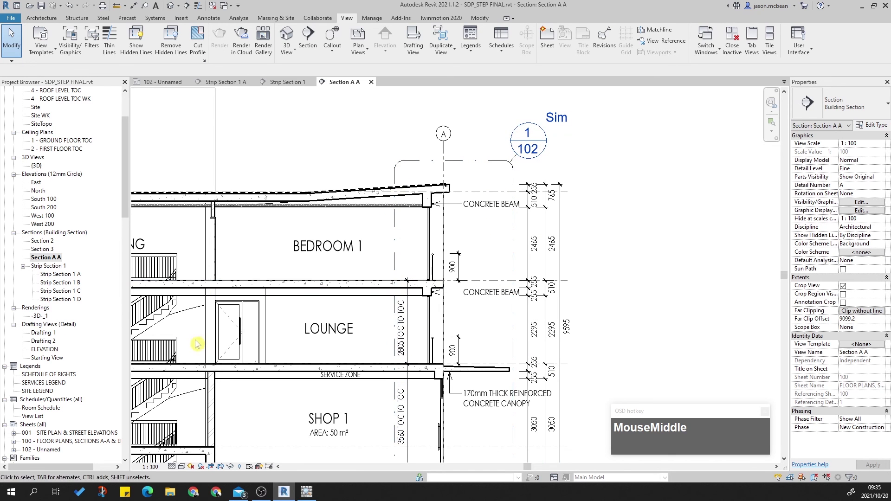
Open the Strip Section 1 view, and open sheet 102 to compare its viewports and the view title at the lowest one.
{"action": "double_click", "coordinate": [52, 266]}
{"action": "scroll", "coordinate": [454, 268], "scroll_direction": "down", "scroll_amount": 3}
{"action": "scroll", "coordinate": [440, 169], "scroll_direction": "up", "scroll_amount": 2}
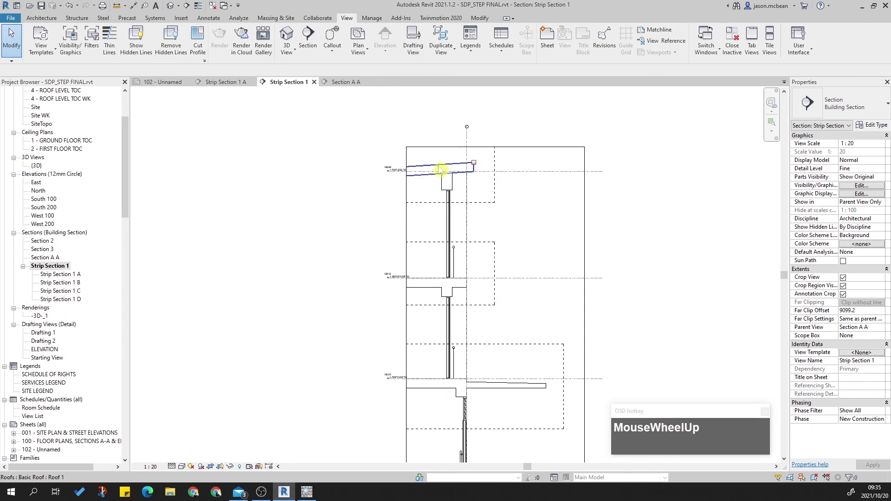
{"action": "double_click", "coordinate": [41, 450]}
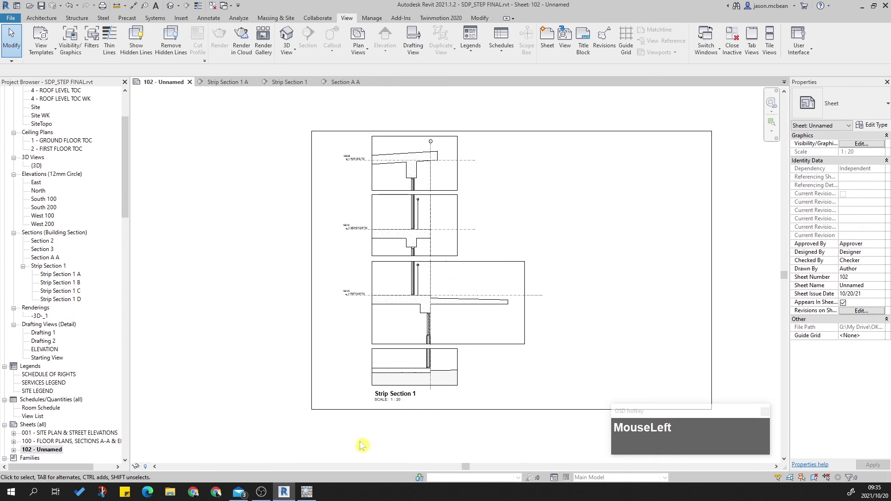
{"action": "scroll", "coordinate": [464, 374], "scroll_direction": "up", "scroll_amount": 3}
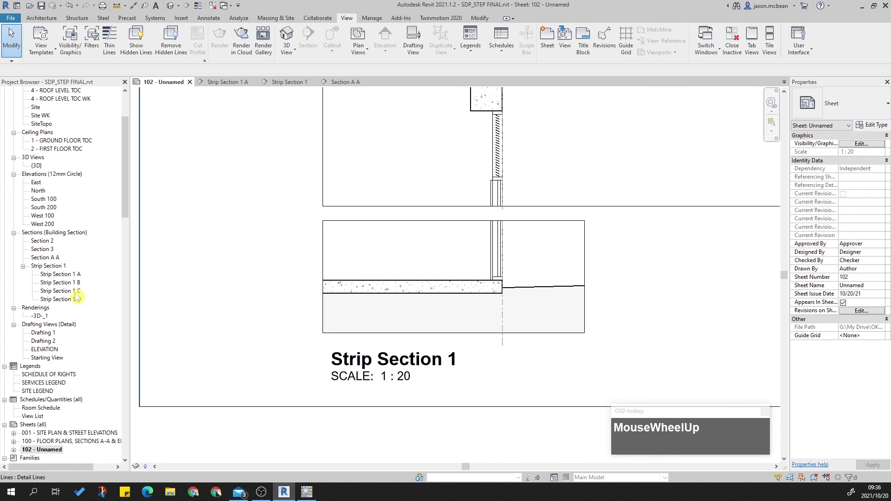
Return to Section A A and examine the strip section's callout head and boundary around grid A.
{"action": "double_click", "coordinate": [46, 258]}
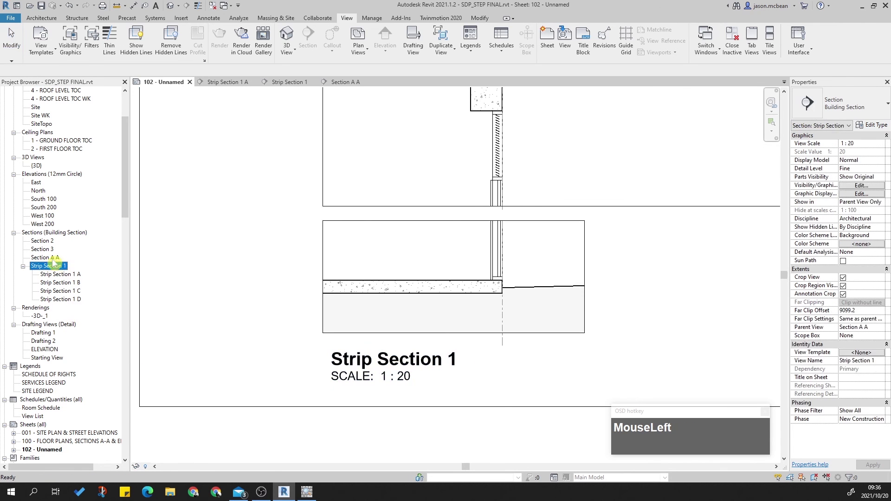
{"action": "scroll", "coordinate": [540, 170], "scroll_direction": "up", "scroll_amount": 1}
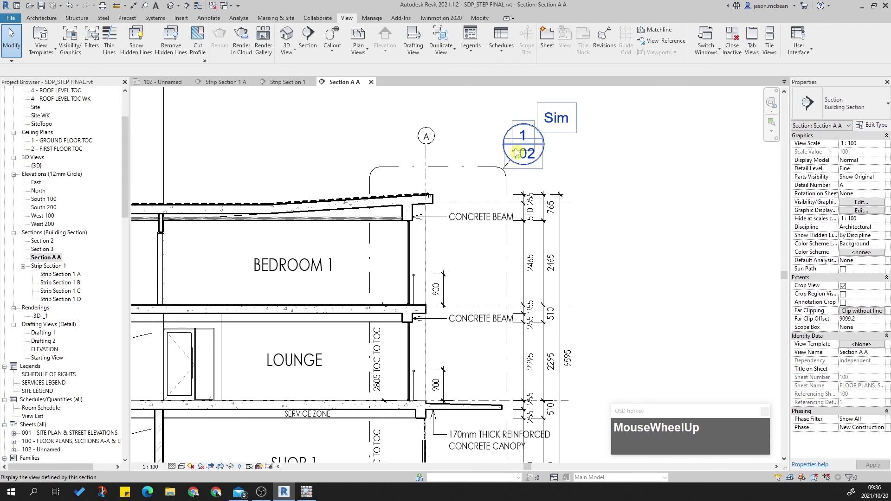
{"action": "scroll", "coordinate": [526, 141], "scroll_direction": "down", "scroll_amount": 2}
{"action": "scroll", "coordinate": [528, 142], "scroll_direction": "up", "scroll_amount": 1}
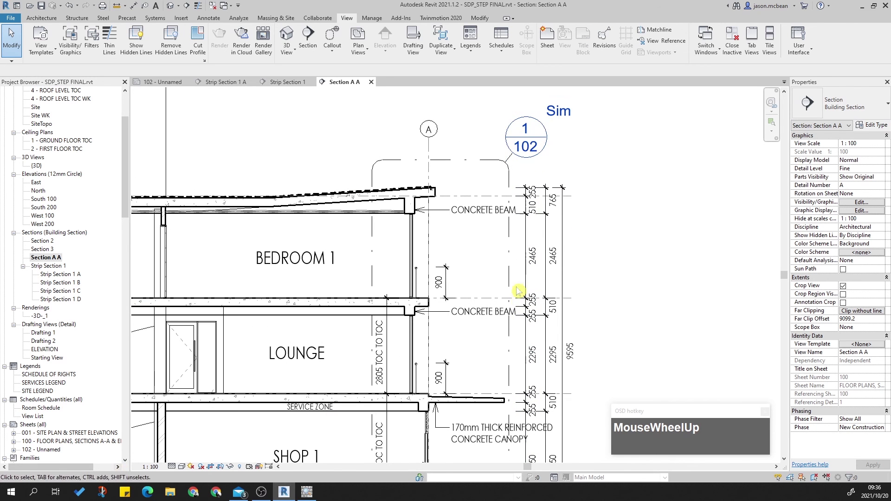
{"action": "scroll", "coordinate": [521, 110], "scroll_direction": "up", "scroll_amount": 3}
{"action": "scroll", "coordinate": [527, 155], "scroll_direction": "down", "scroll_amount": 1}
{"action": "scroll", "coordinate": [528, 153], "scroll_direction": "down", "scroll_amount": 4}
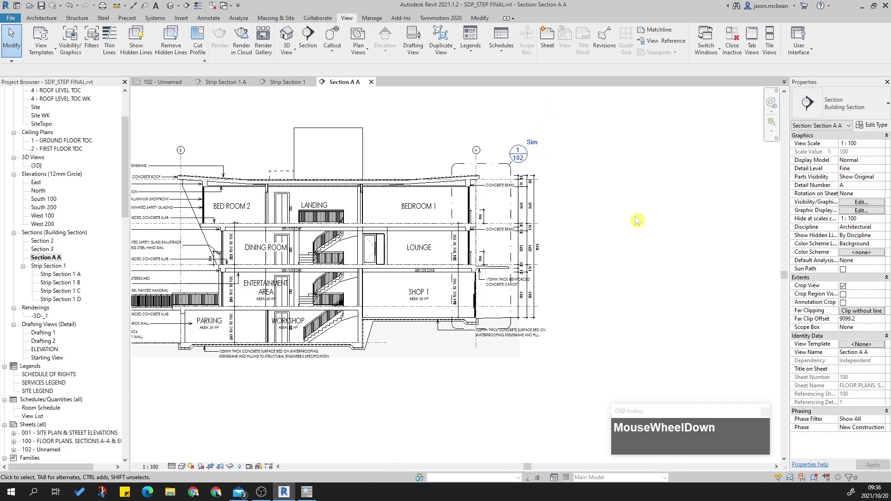
Raise the lower edge of the strip section callout boundary slightly towards the surface bed in Section A A and clear the selection.
{"action": "scroll", "coordinate": [552, 344], "scroll_direction": "up", "scroll_amount": 3}
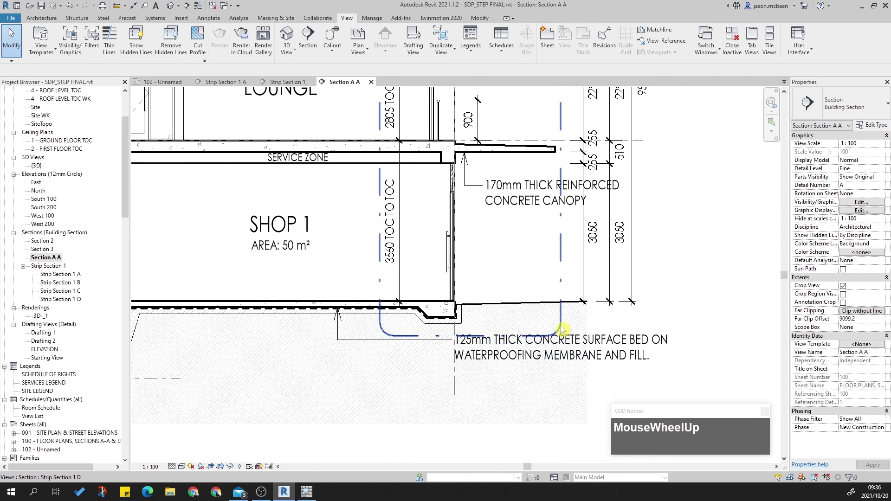
{"action": "left_click", "coordinate": [492, 346]}
{"action": "scroll", "coordinate": [492, 346], "scroll_direction": "up", "scroll_amount": 2}
{"action": "left_click_drag", "start_coordinate": [469, 330], "coordinate": [469, 329]}
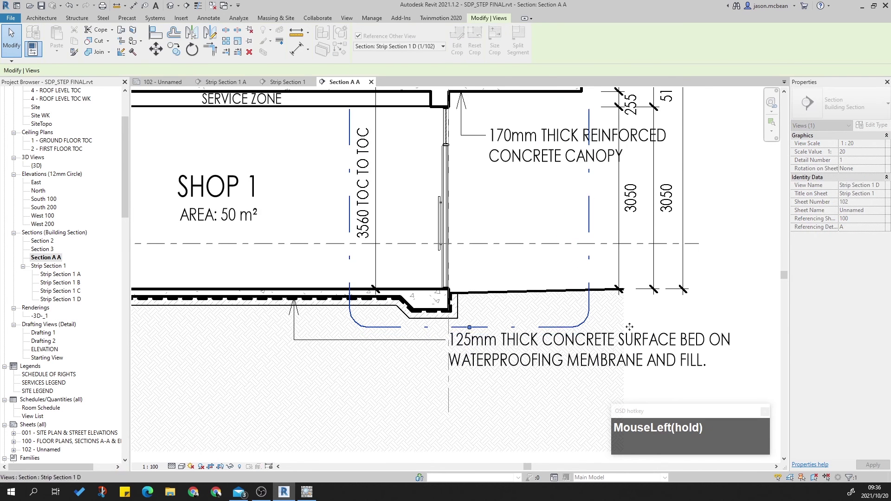
{"action": "left_click", "coordinate": [679, 296]}
{"action": "scroll", "coordinate": [657, 305], "scroll_direction": "down", "scroll_amount": 3}
{"action": "key", "text": "Escape"}
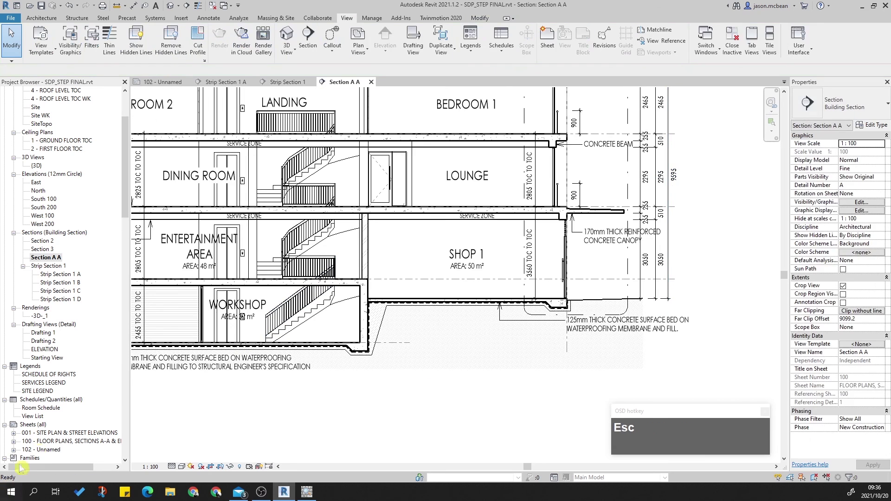
Open sheet 100 and check how the strip section callout reads in the Section A A viewport.
{"action": "left_click", "coordinate": [47, 442]}
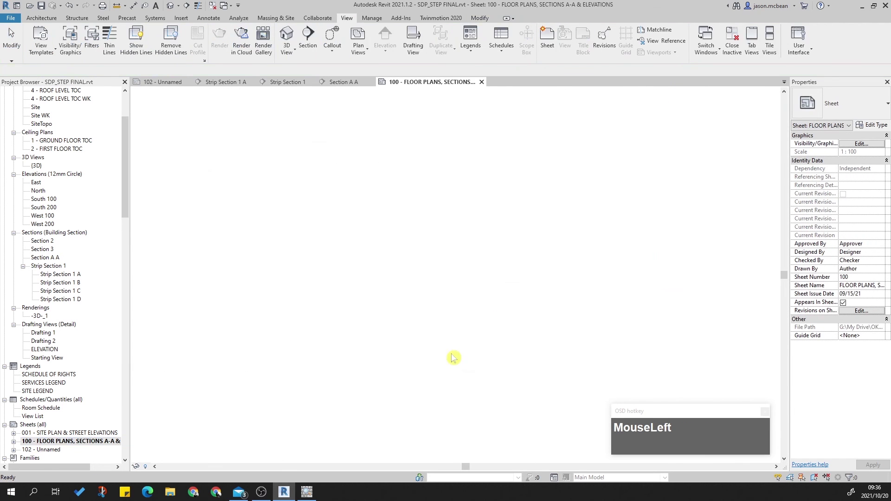
{"action": "scroll", "coordinate": [610, 261], "scroll_direction": "up", "scroll_amount": 3}
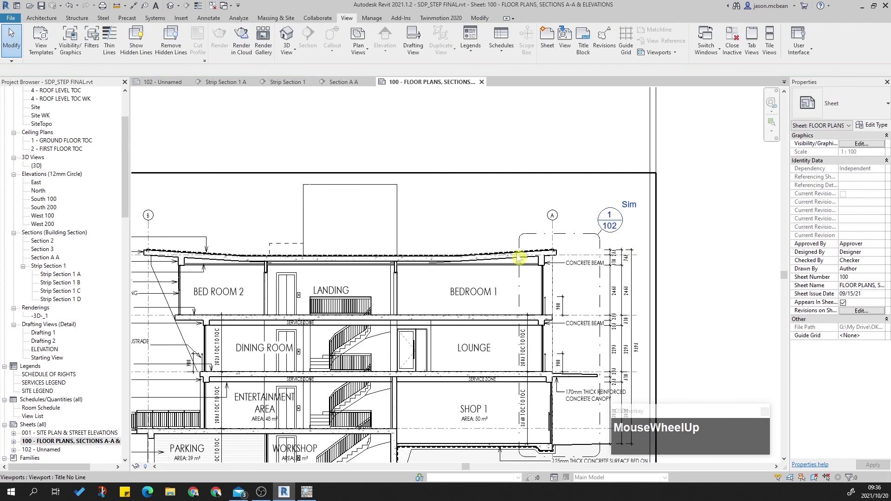
{"action": "scroll", "coordinate": [646, 255], "scroll_direction": "down", "scroll_amount": 2}
{"action": "scroll", "coordinate": [408, 324], "scroll_direction": "down", "scroll_amount": 2}
{"action": "scroll", "coordinate": [534, 288], "scroll_direction": "up", "scroll_amount": 5}
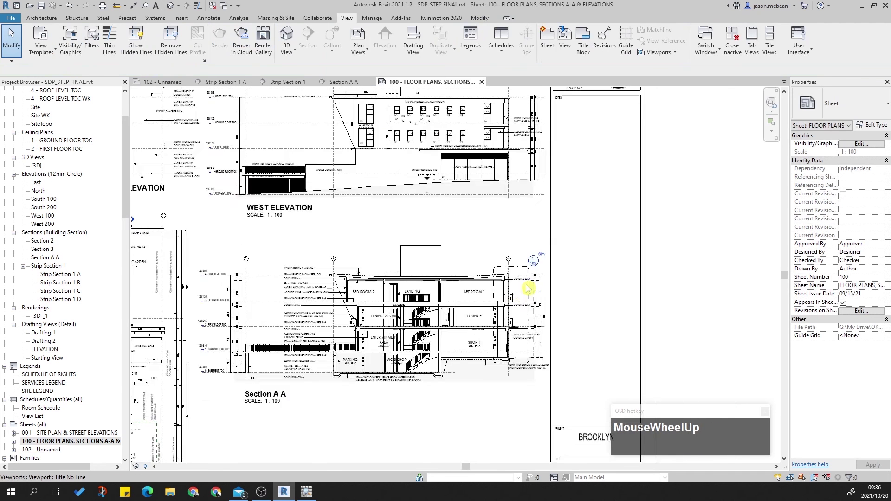
{"action": "scroll", "coordinate": [459, 260], "scroll_direction": "down", "scroll_amount": 2}
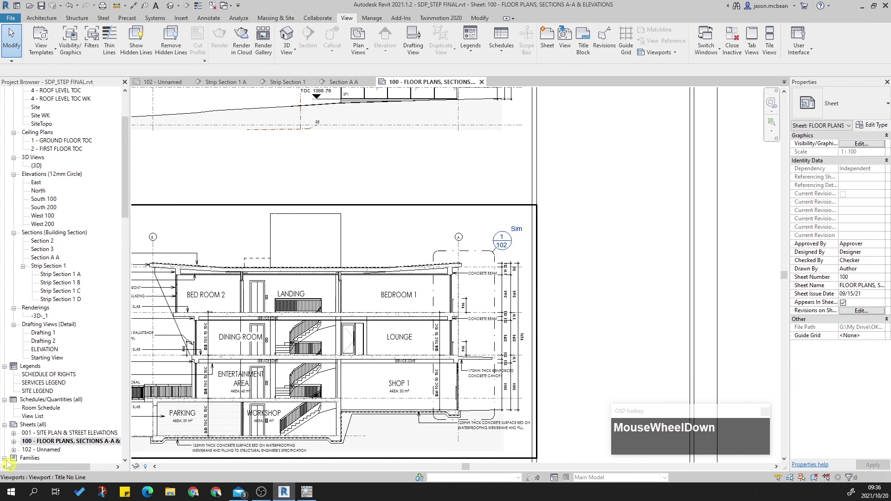
On sheet 102, select all four strip section viewports together, nudge them left three increments and clear the selection.
{"action": "double_click", "coordinate": [39, 449]}
{"action": "scroll", "coordinate": [523, 332], "scroll_direction": "down", "scroll_amount": 2}
{"action": "middle_click_drag", "start_coordinate": [523, 332], "coordinate": [392, 449]}
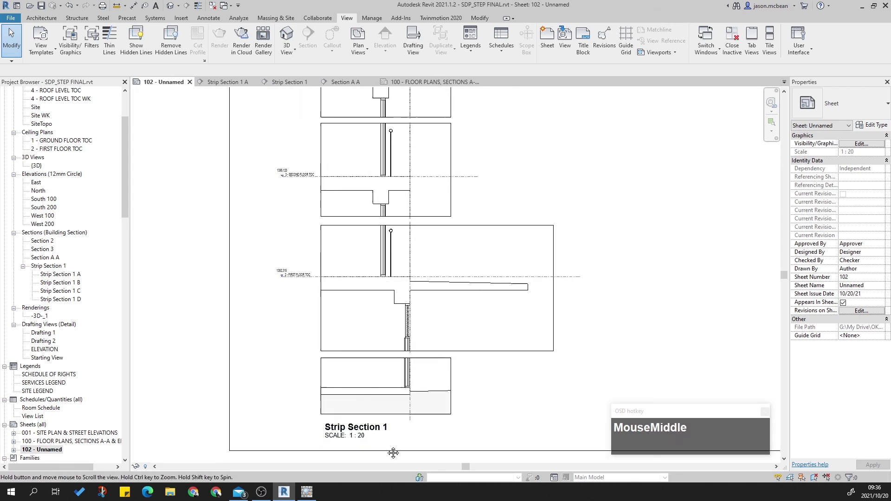
{"action": "scroll", "coordinate": [370, 279], "scroll_direction": "down", "scroll_amount": 2}
{"action": "left_click_drag", "start_coordinate": [309, 160], "coordinate": [540, 448]}
{"action": "left_click", "coordinate": [531, 449]}
{"action": "left_click_drag", "start_coordinate": [333, 179], "coordinate": [545, 451]}
{"action": "key", "text": "Left"}
{"action": "key", "text": "Left"}
{"action": "key", "text": "Left"}
{"action": "key", "text": "Left"}
{"action": "key", "text": "Left"}
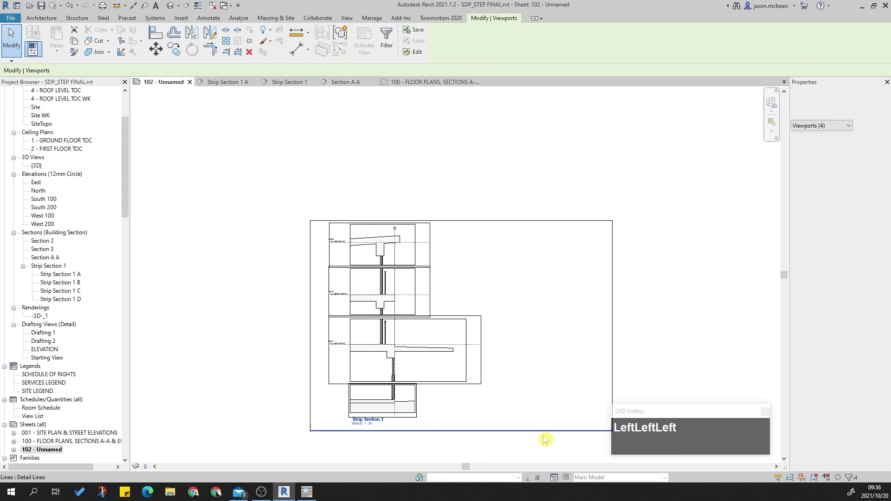
{"action": "left_click", "coordinate": [507, 321]}
Inspect the stacked strip section viewports on sheet 102 up close and within the whole sheet layout.
{"action": "scroll", "coordinate": [402, 313], "scroll_direction": "up", "scroll_amount": 2}
{"action": "scroll", "coordinate": [404, 330], "scroll_direction": "up", "scroll_amount": 2}
{"action": "scroll", "coordinate": [388, 182], "scroll_direction": "down", "scroll_amount": 3}
{"action": "scroll", "coordinate": [392, 253], "scroll_direction": "up", "scroll_amount": 2}
{"action": "scroll", "coordinate": [398, 195], "scroll_direction": "down", "scroll_amount": 2}
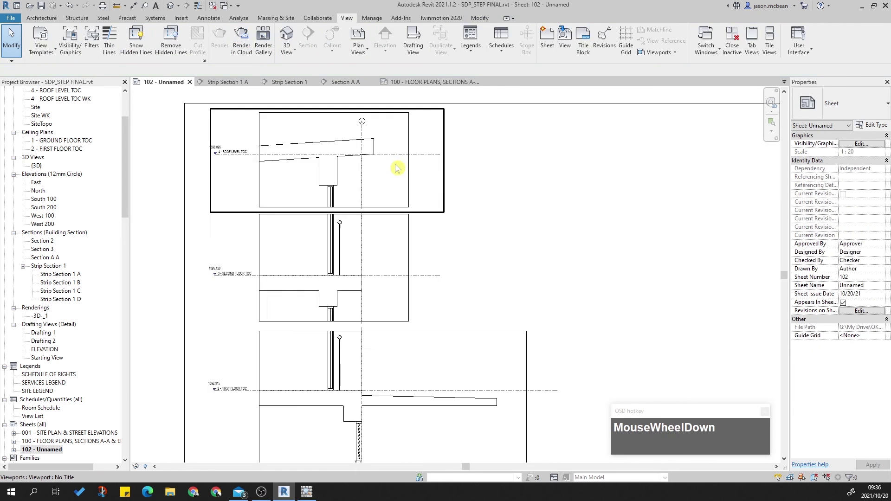
{"action": "scroll", "coordinate": [411, 228], "scroll_direction": "down", "scroll_amount": 2}
{"action": "left_click", "coordinate": [673, 246]}
{"action": "middle_click", "coordinate": [523, 248]}
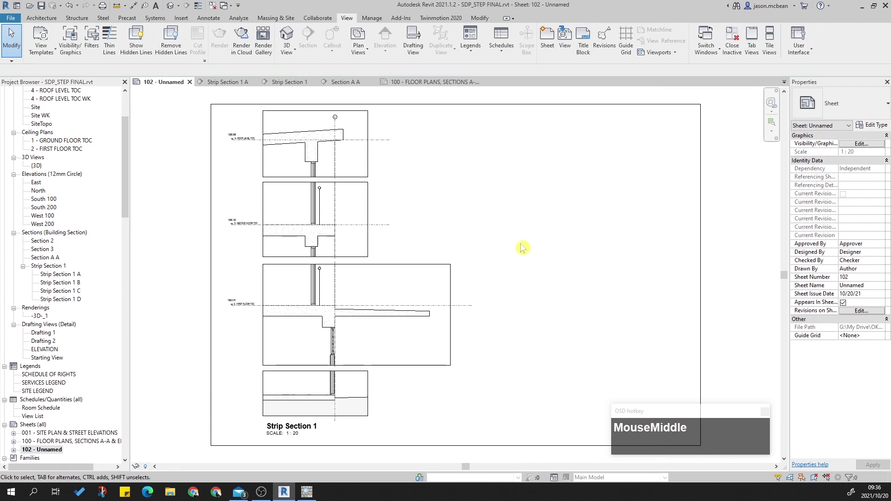